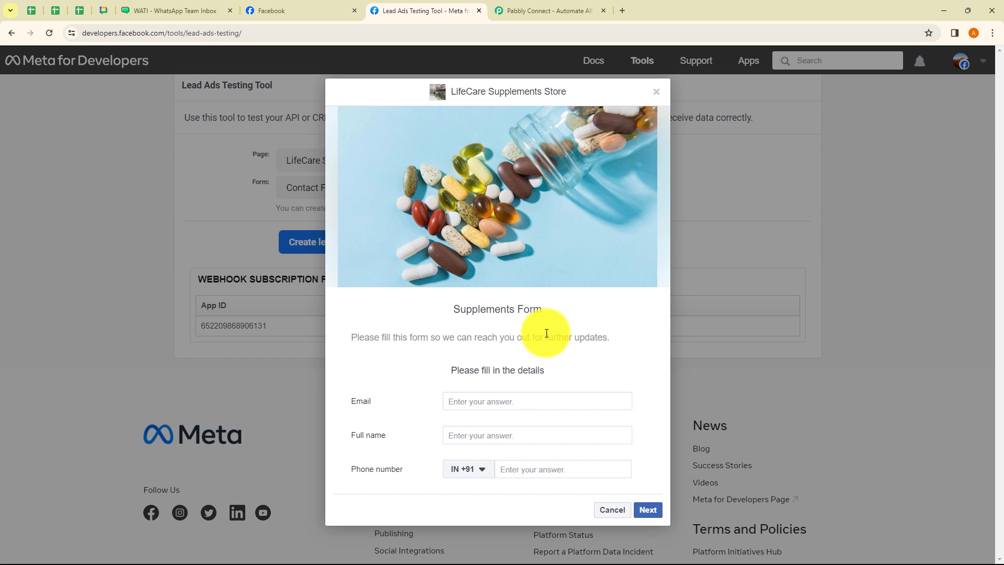
# - Switch to WATI and review the body text of the Lifecare Supplements Store template message
pyautogui.click(201, 10)
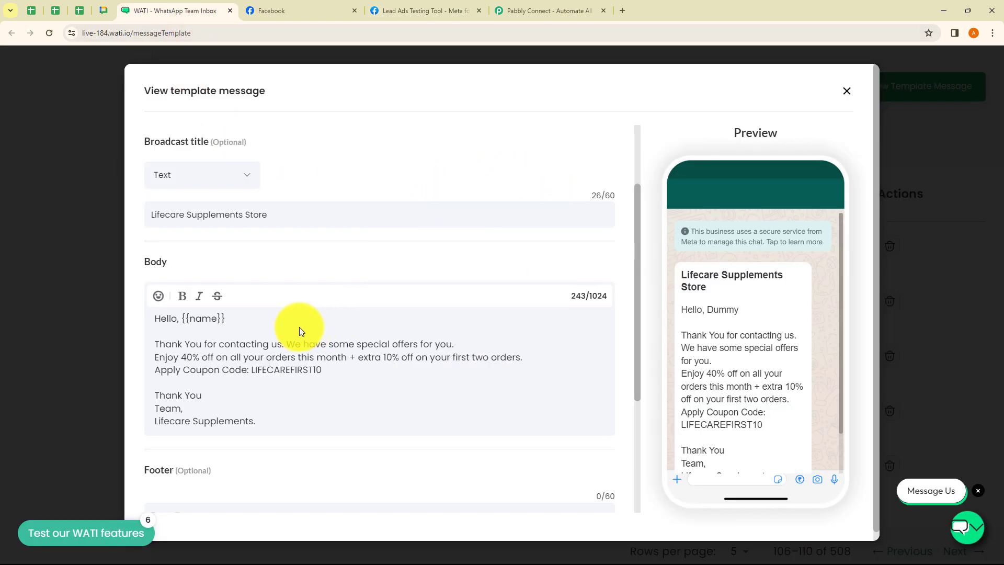
pyautogui.moveTo(155, 344); pyautogui.dragTo(346, 378)
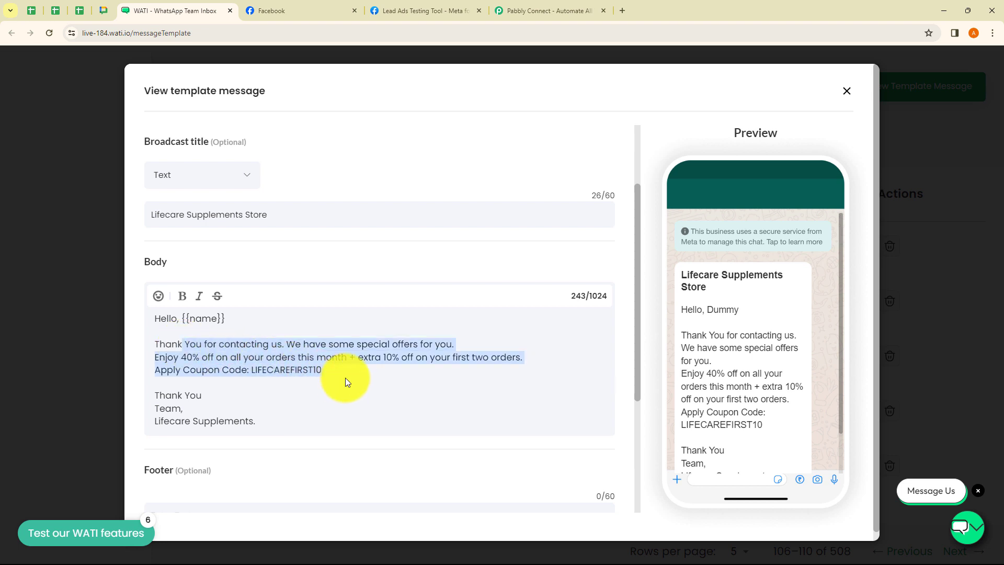
pyautogui.click(346, 378)
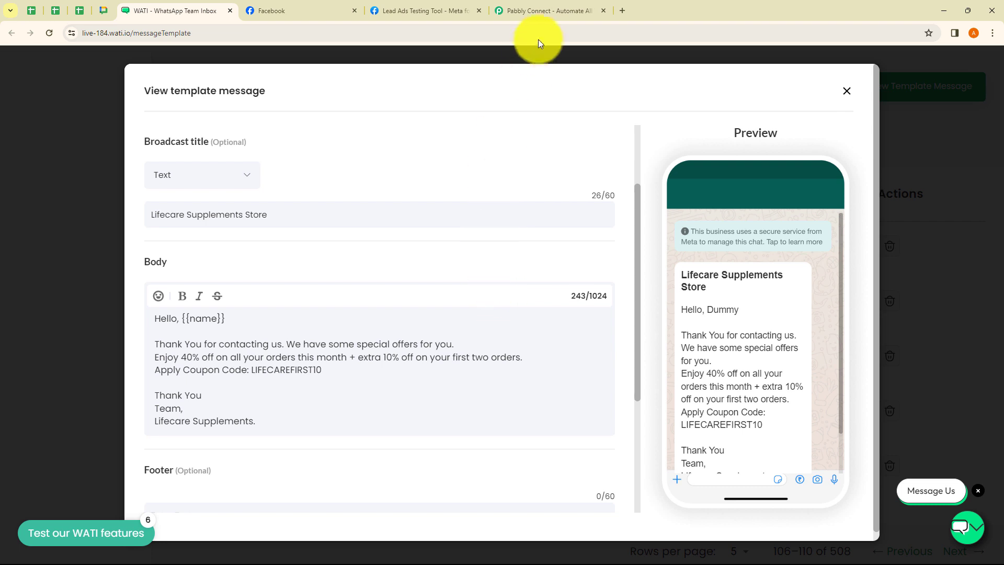
# - Switch to the Pabbly Connect website, sign in and open the Pabbly Connect dashboard
pyautogui.click(543, 14)
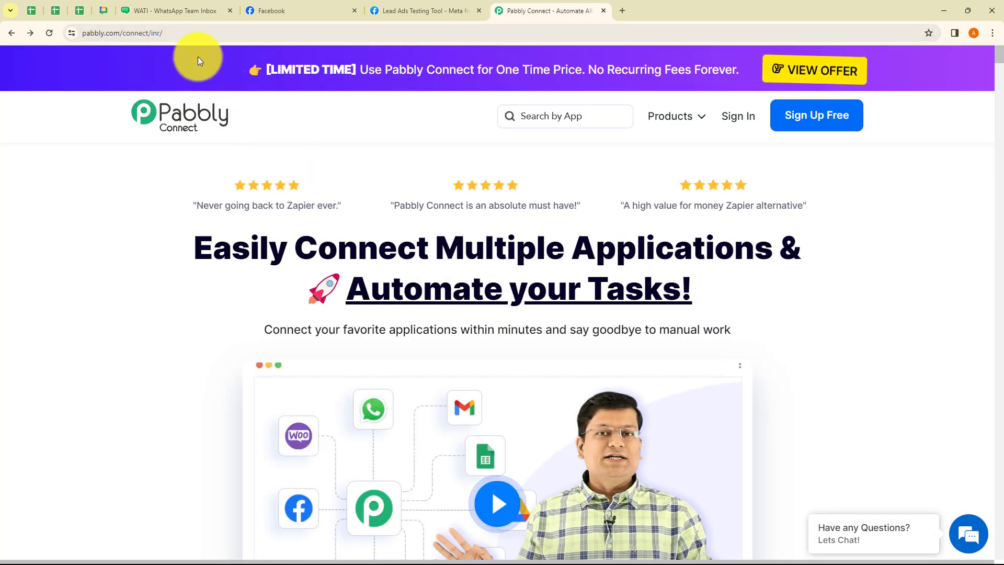
pyautogui.click(97, 33)
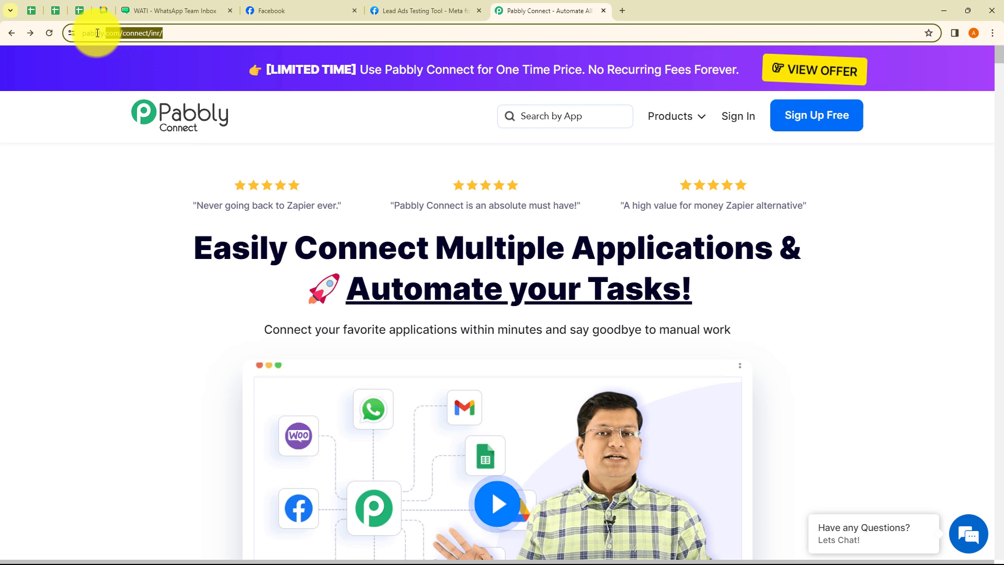
pyautogui.click(313, 149)
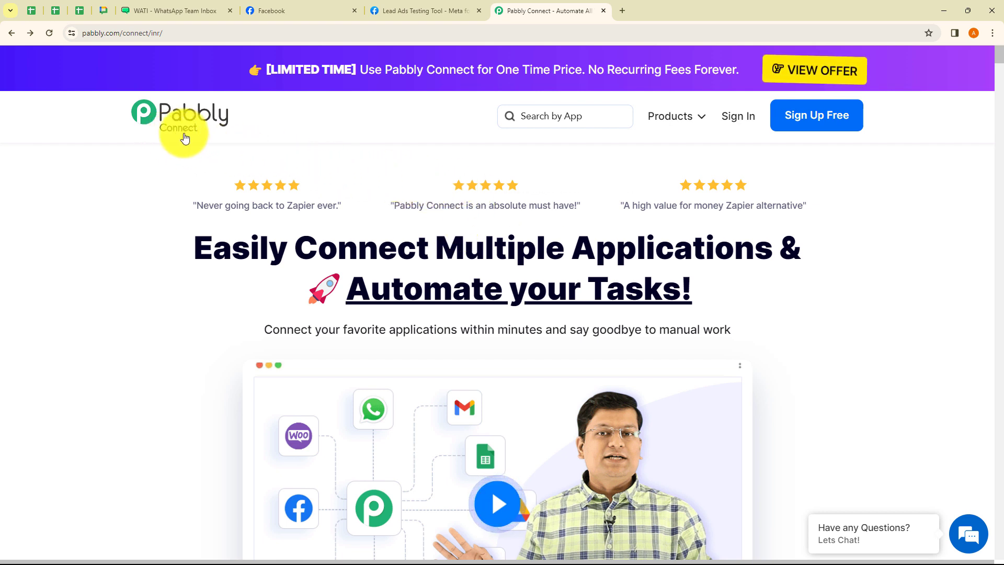
pyautogui.click(742, 128)
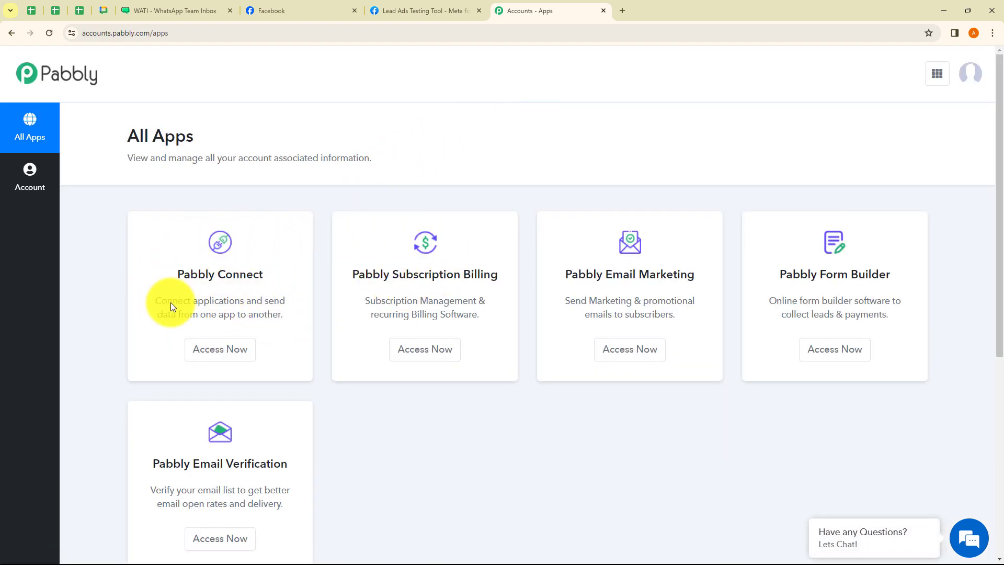
pyautogui.click(236, 357)
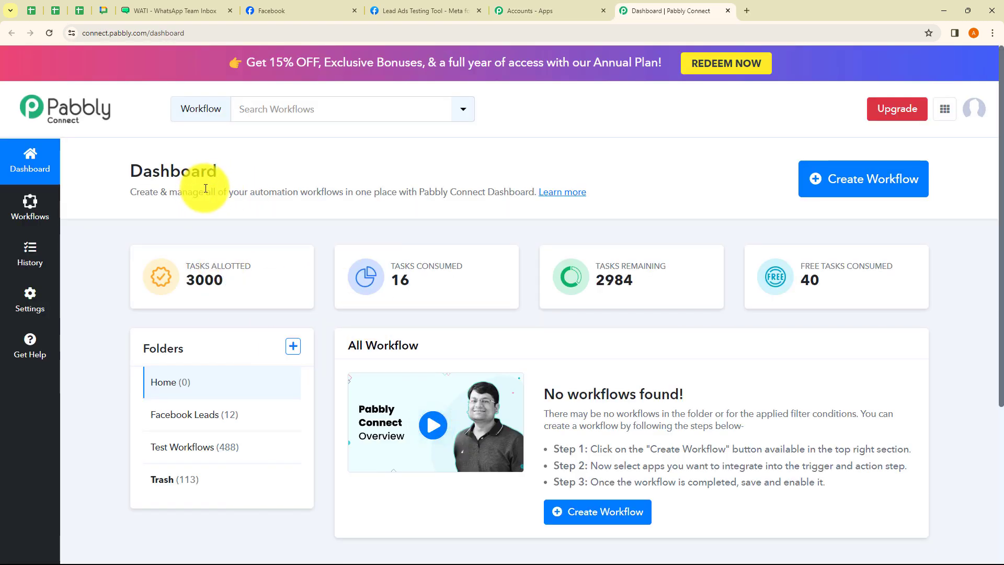
pyautogui.click(838, 193)
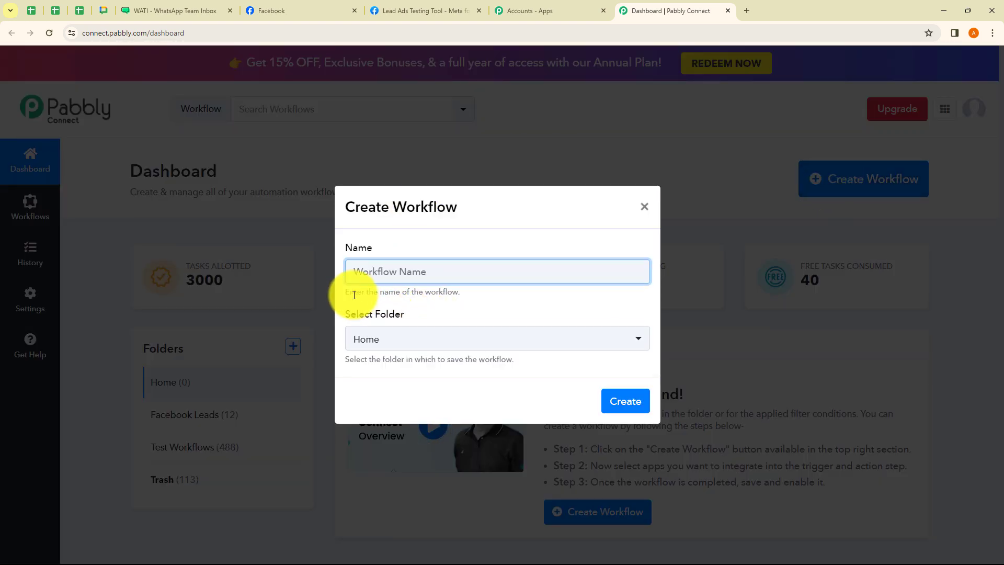
pyautogui.moveTo(349, 291); pyautogui.dragTo(471, 293)
pyautogui.click(477, 296)
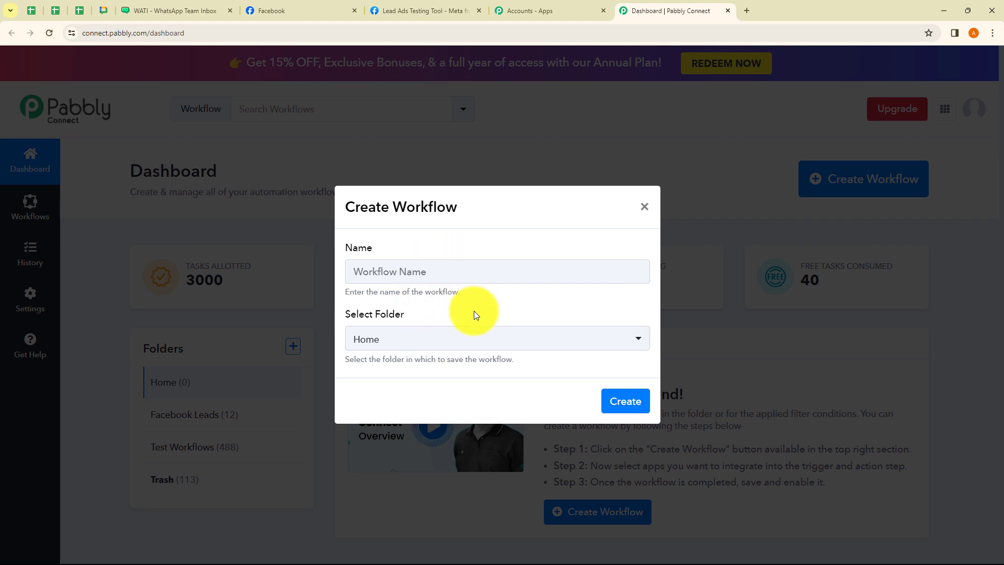
pyautogui.click(422, 340)
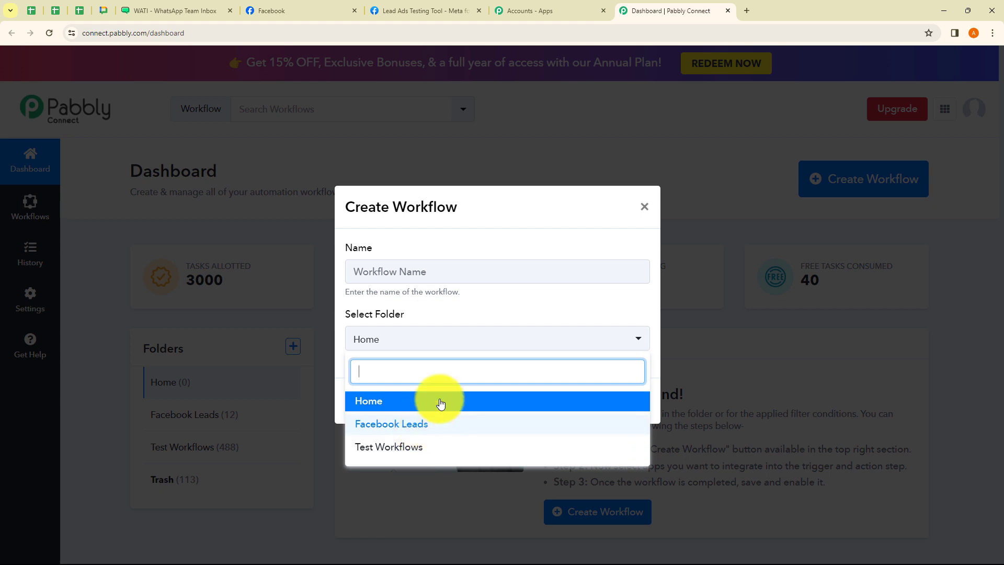
pyautogui.click(481, 313)
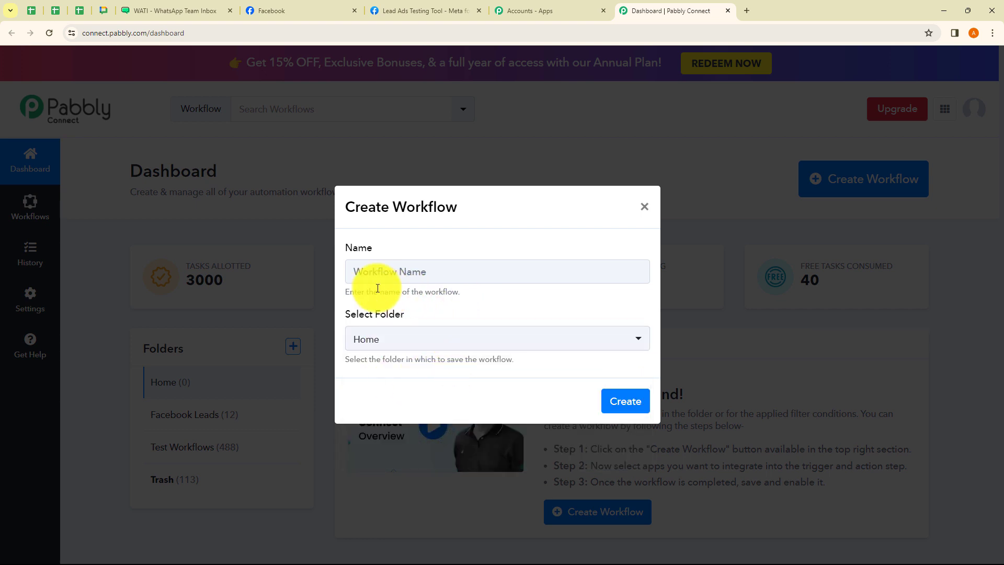
pyautogui.click(643, 212)
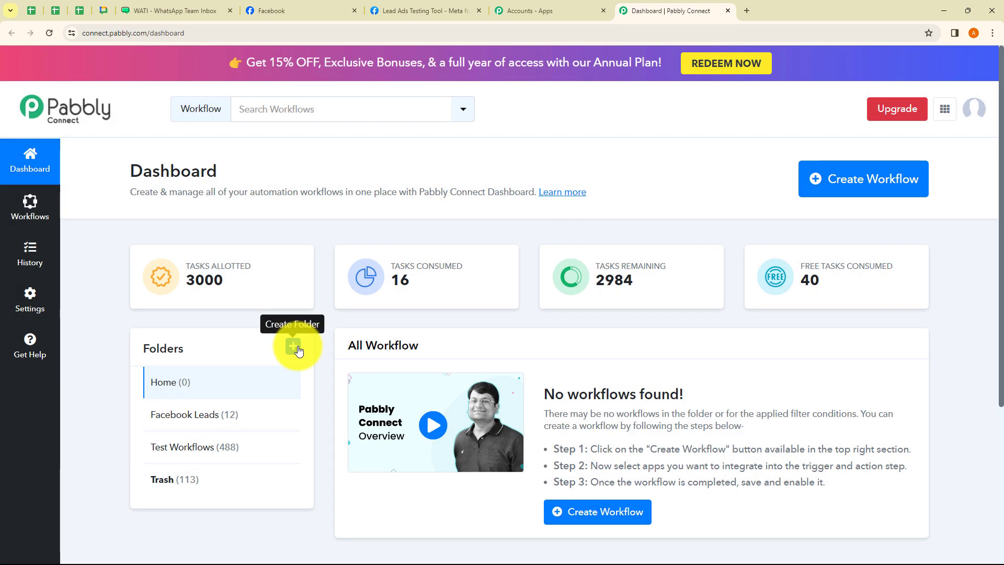
pyautogui.click(293, 346)
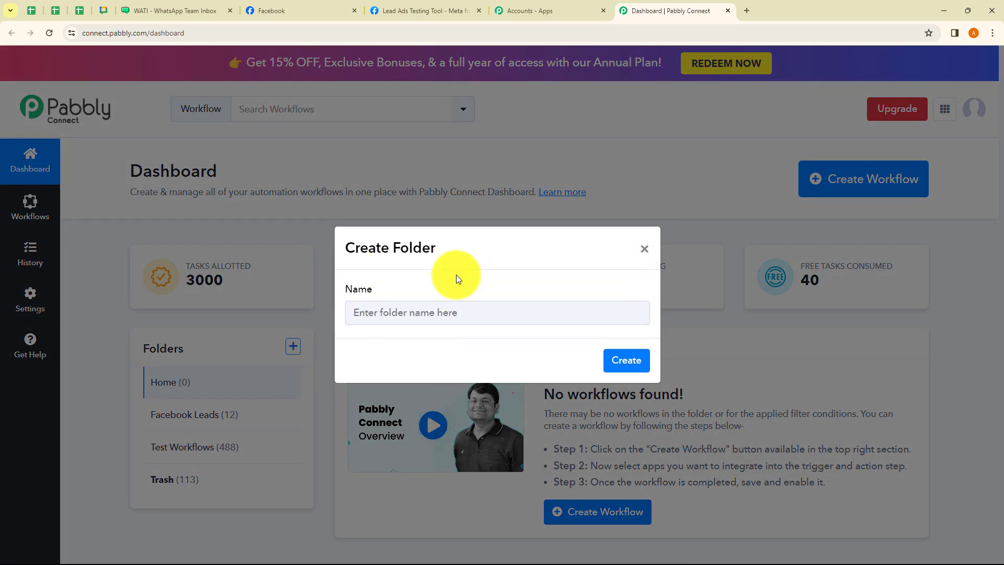
pyautogui.click(643, 250)
# - Create a workflow named "Send Automated WhatsApp Message to your Supplements Business Lead" in the Test Workflows folder
pyautogui.click(824, 184)
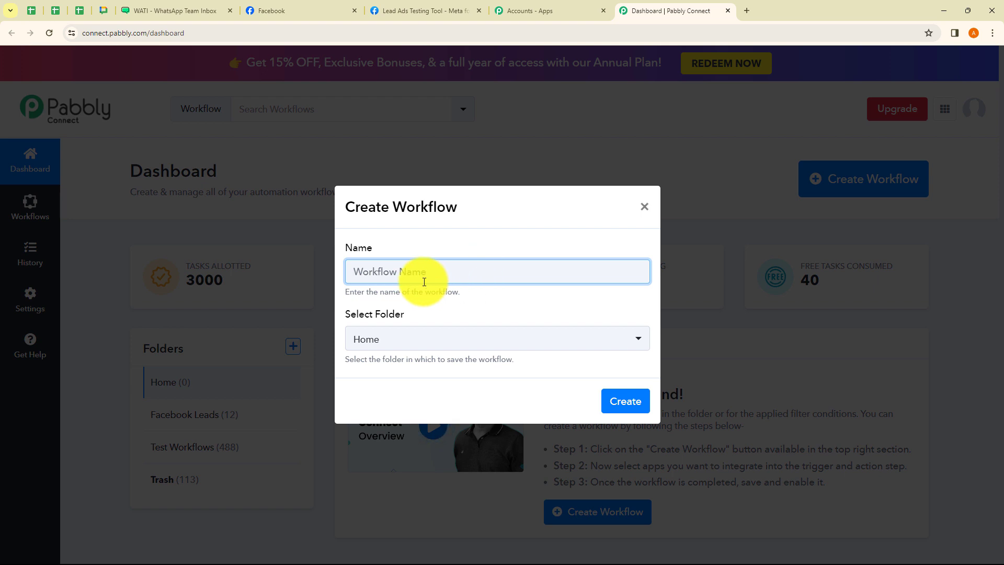
pyautogui.write('Send Automated WhatsApp Message to your Supplements Business Lead')
pyautogui.click(359, 271)
pyautogui.moveTo(365, 272); pyautogui.dragTo(646, 274)
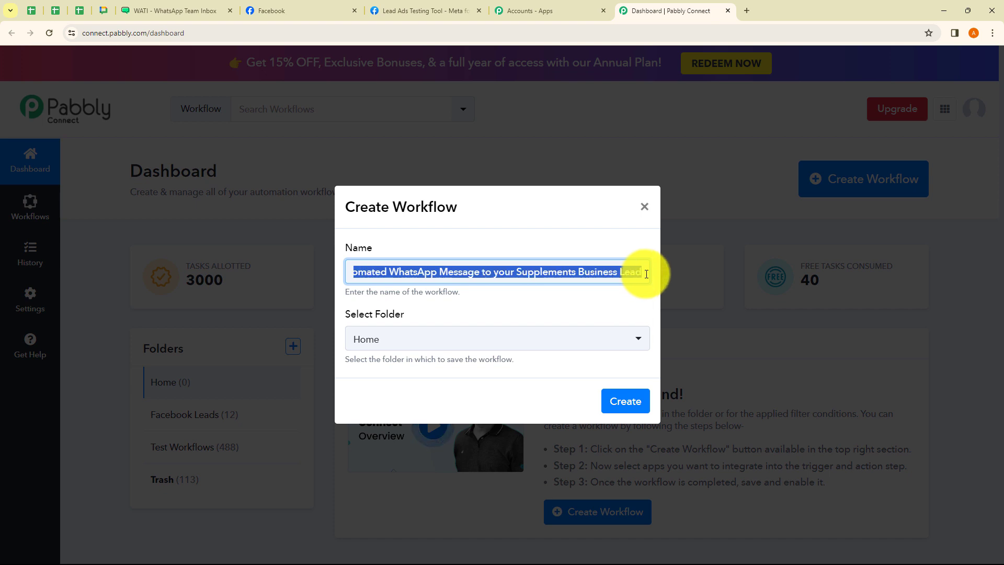
pyautogui.click(585, 306)
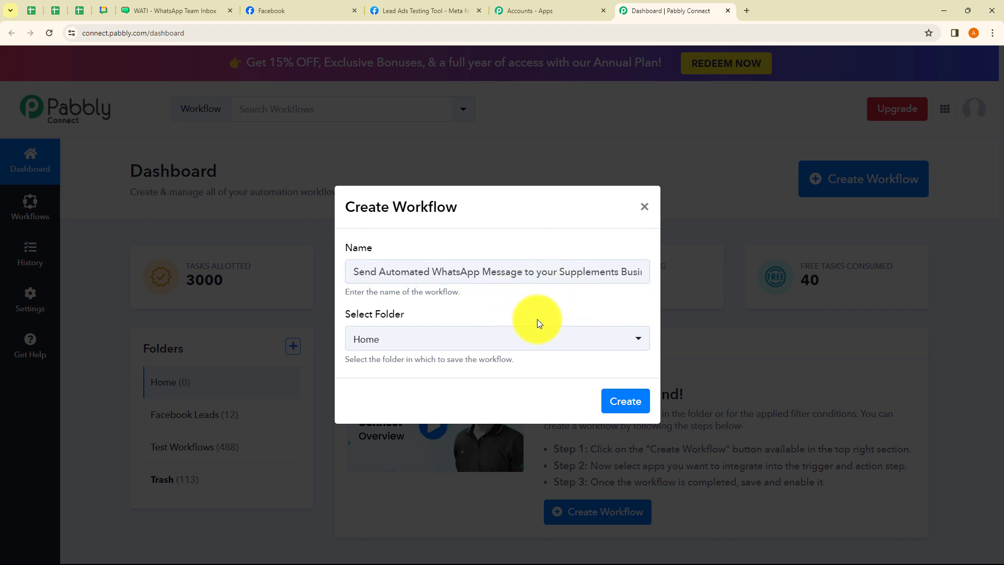
pyautogui.click(415, 347)
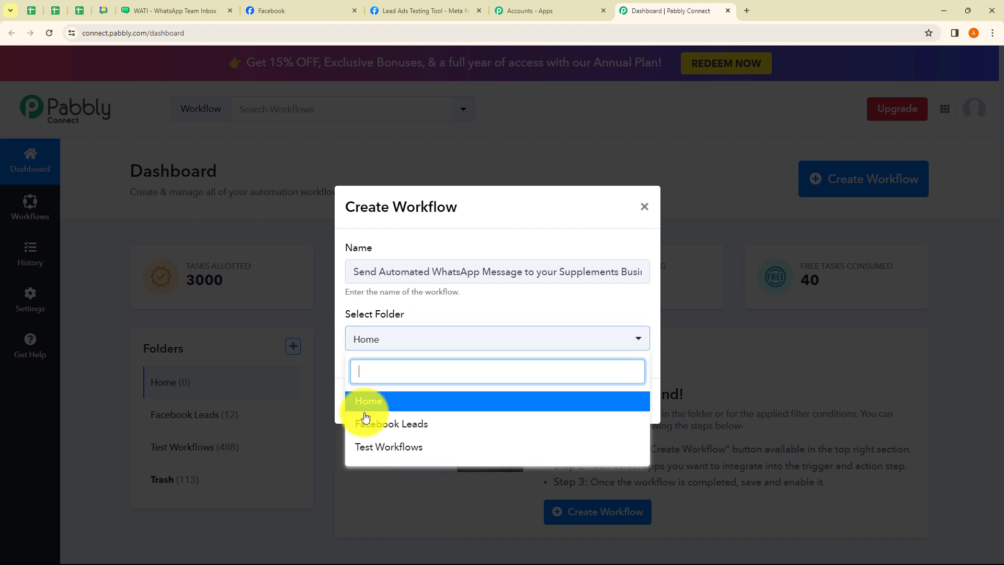
pyautogui.click(392, 451)
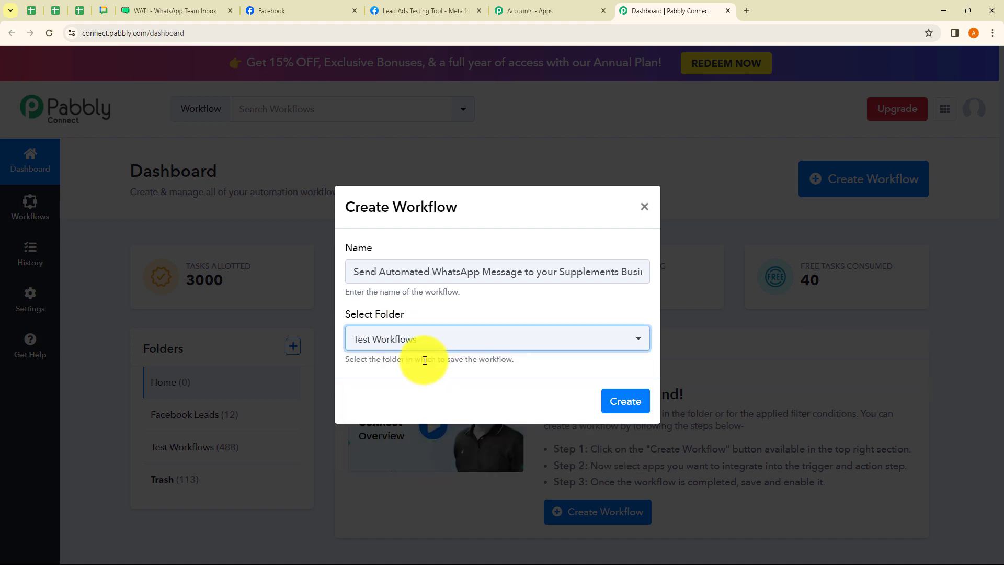
pyautogui.click(622, 403)
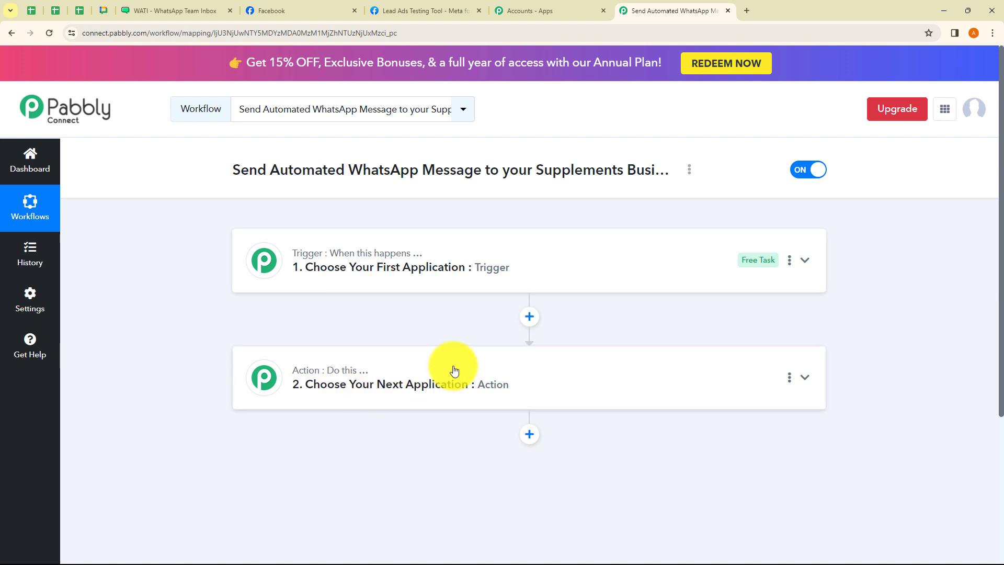
pyautogui.moveTo(340, 382)
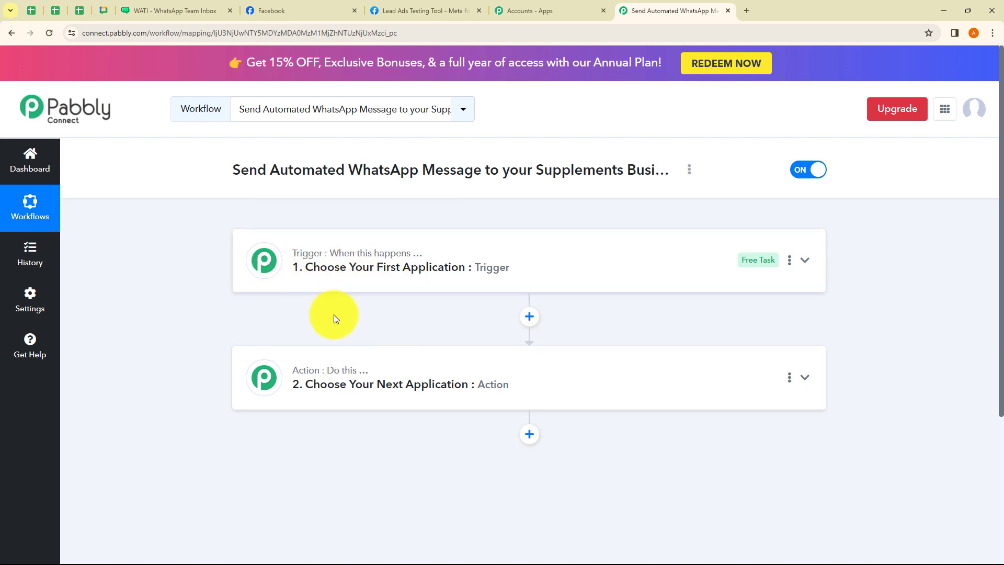
pyautogui.click(368, 290)
pyautogui.click(366, 287)
pyautogui.click(359, 404)
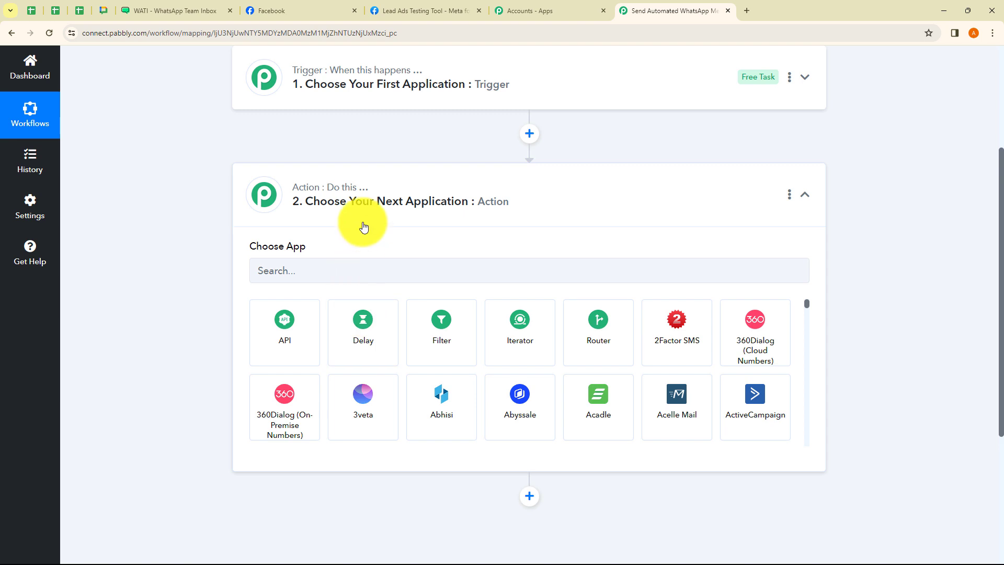
pyautogui.click(364, 225)
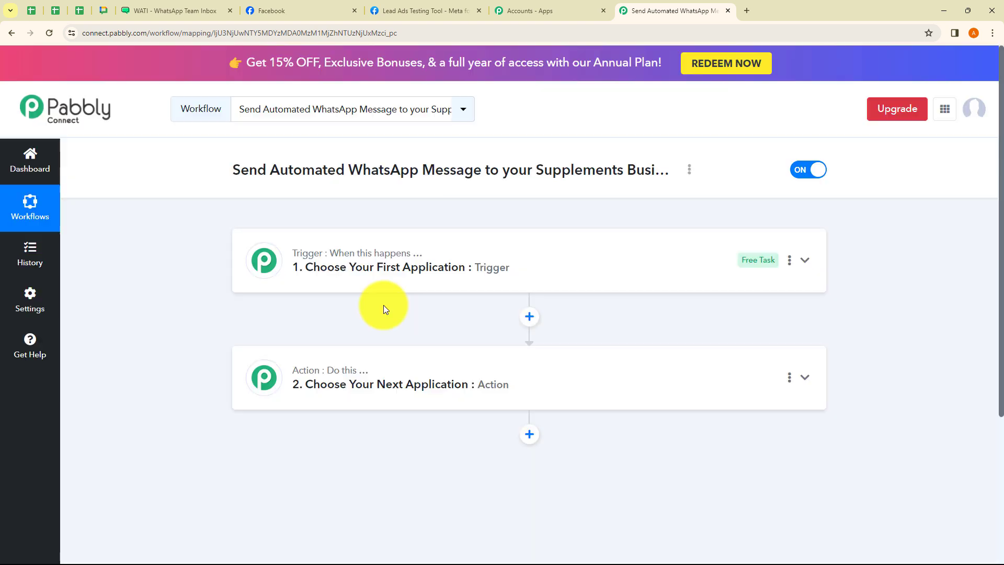
# - Set the workflow's trigger application to Facebook Lead Ads with the New Lead (Instant) event
pyautogui.click(361, 290)
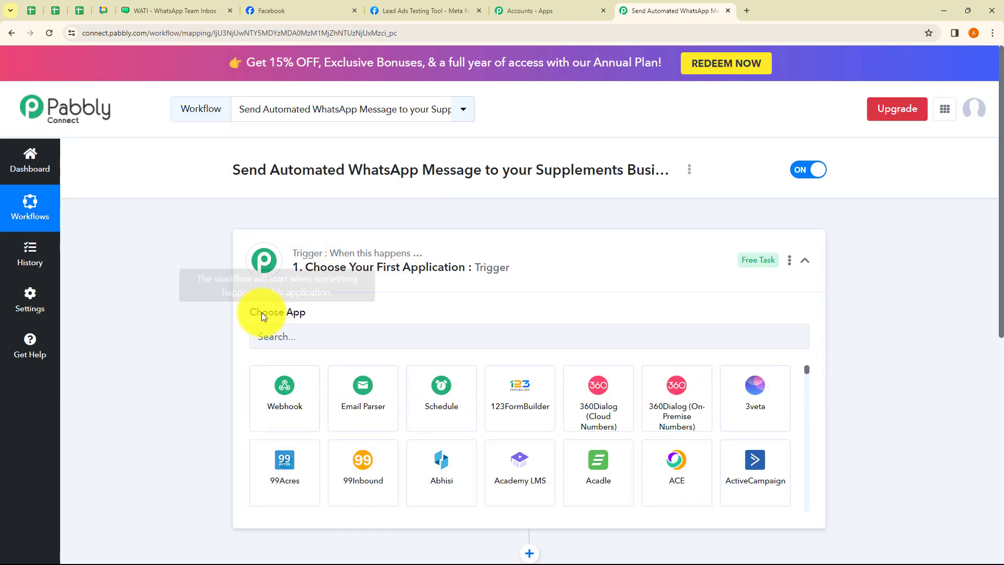
pyautogui.click(317, 336)
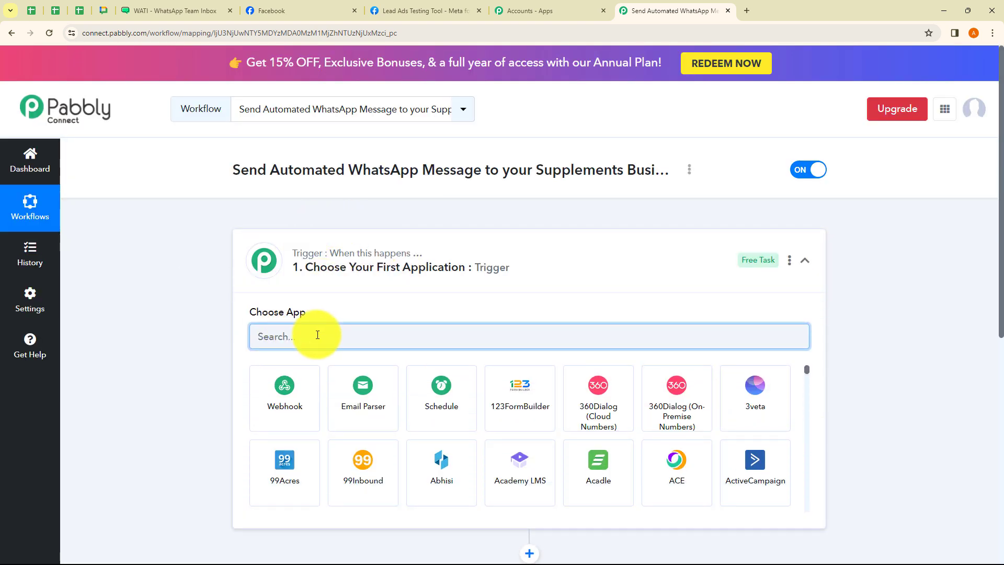
pyautogui.write('Fca')
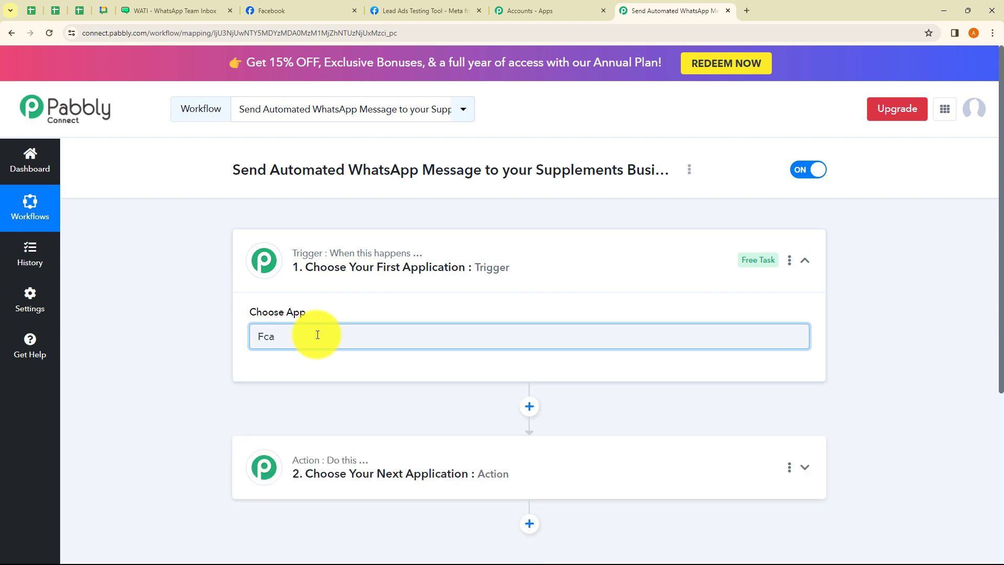
pyautogui.press('BackSpace')
pyautogui.press('BackSpace')
pyautogui.write('acebook')
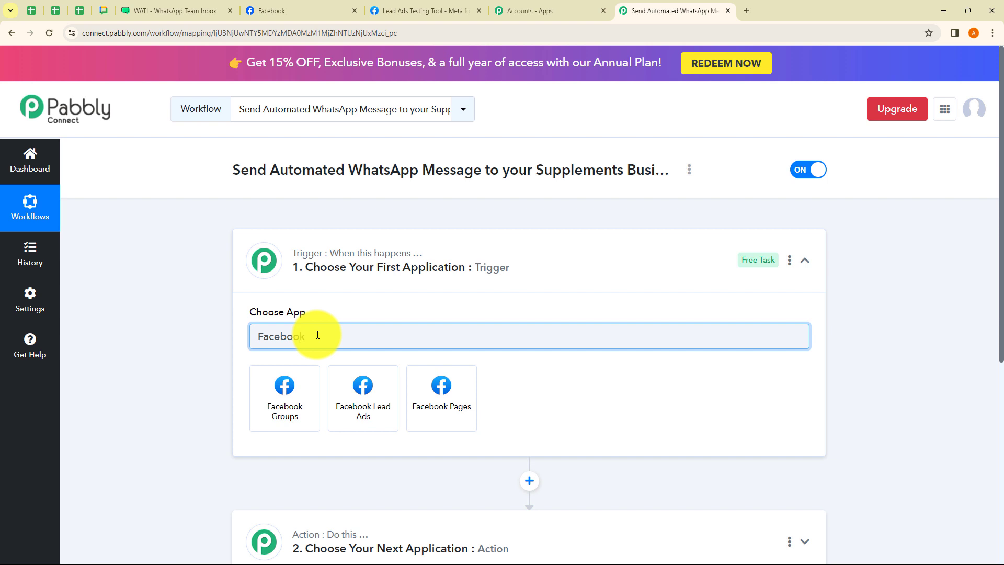
pyautogui.click(363, 398)
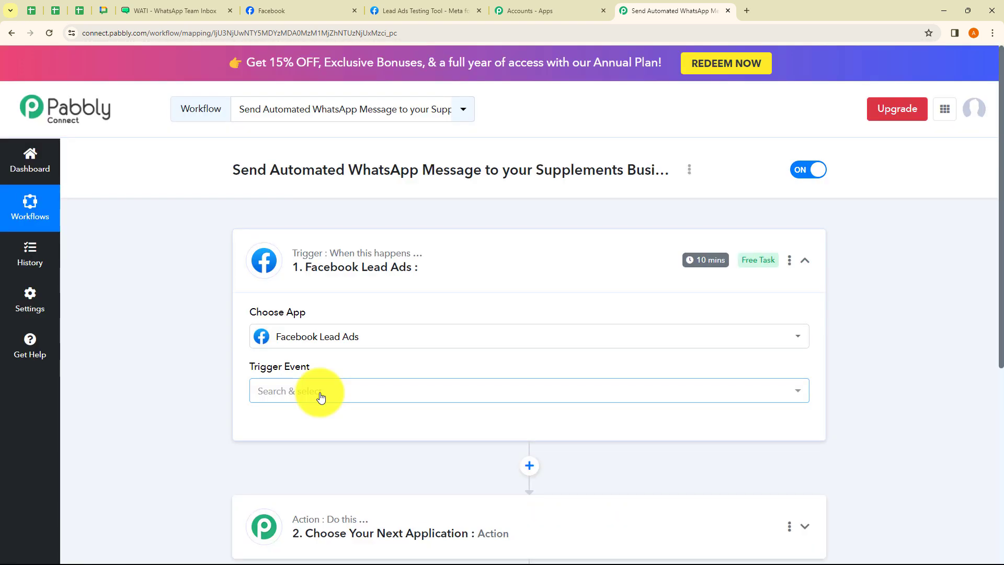
pyautogui.click(321, 398)
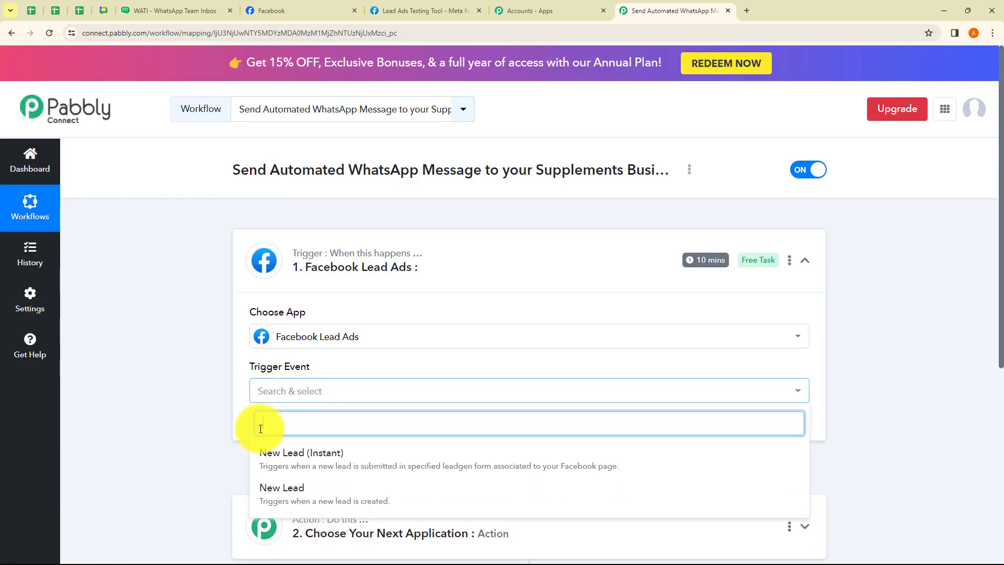
pyautogui.click(308, 463)
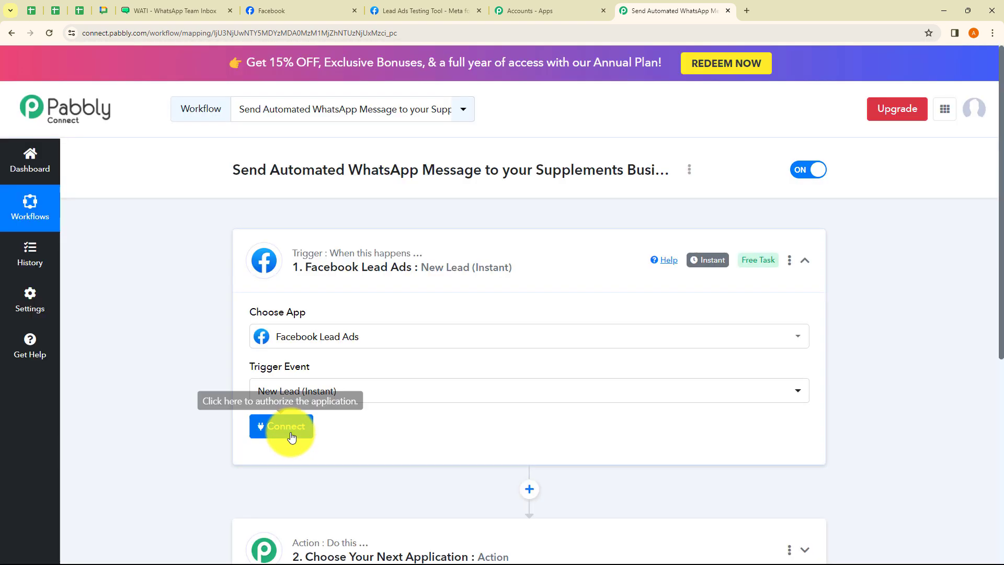
# - Connect the Facebook Lead Ads trigger using the existing connection Facebook Lead Ads #71 and save it
pyautogui.click(287, 431)
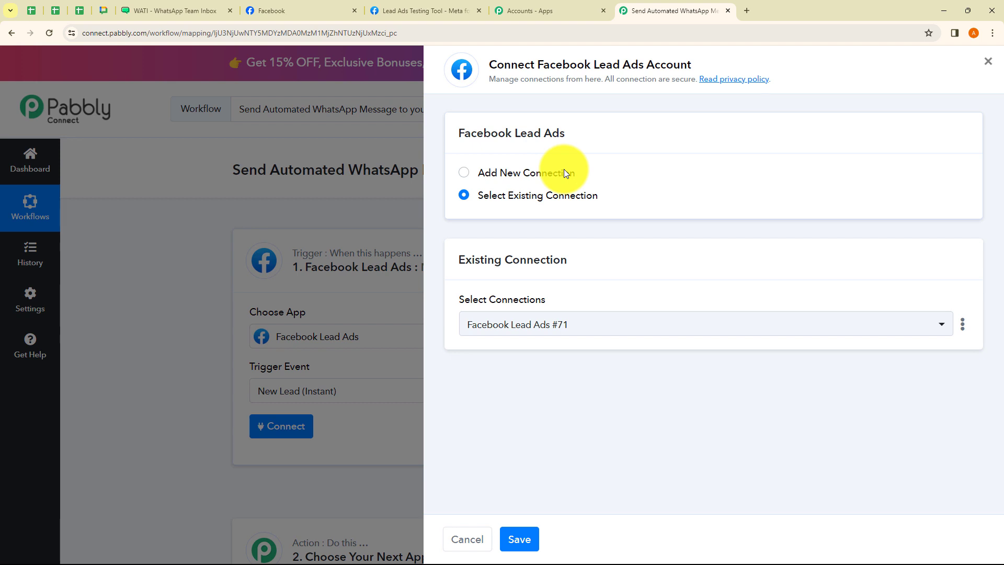
pyautogui.click(465, 174)
pyautogui.click(466, 196)
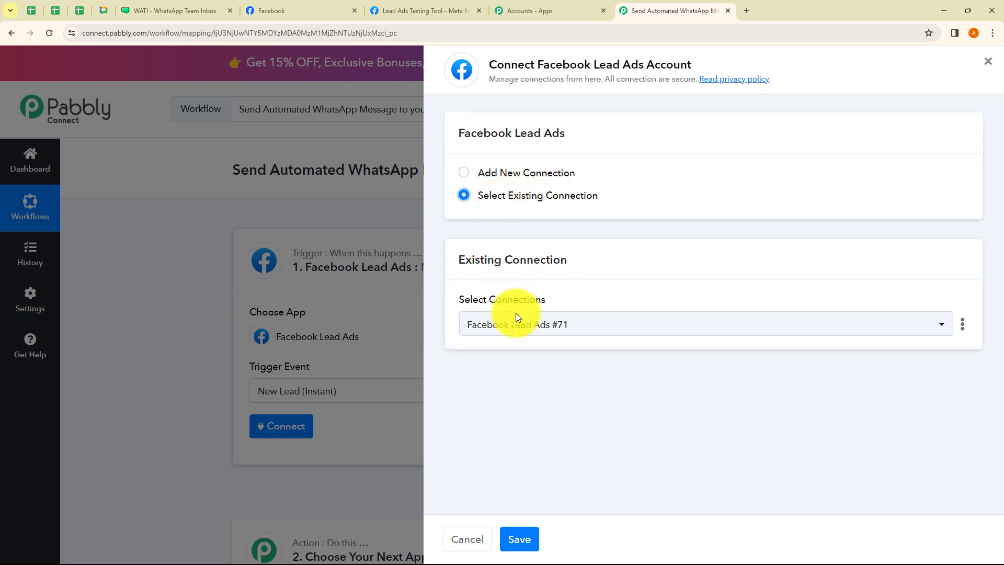
pyautogui.click(538, 325)
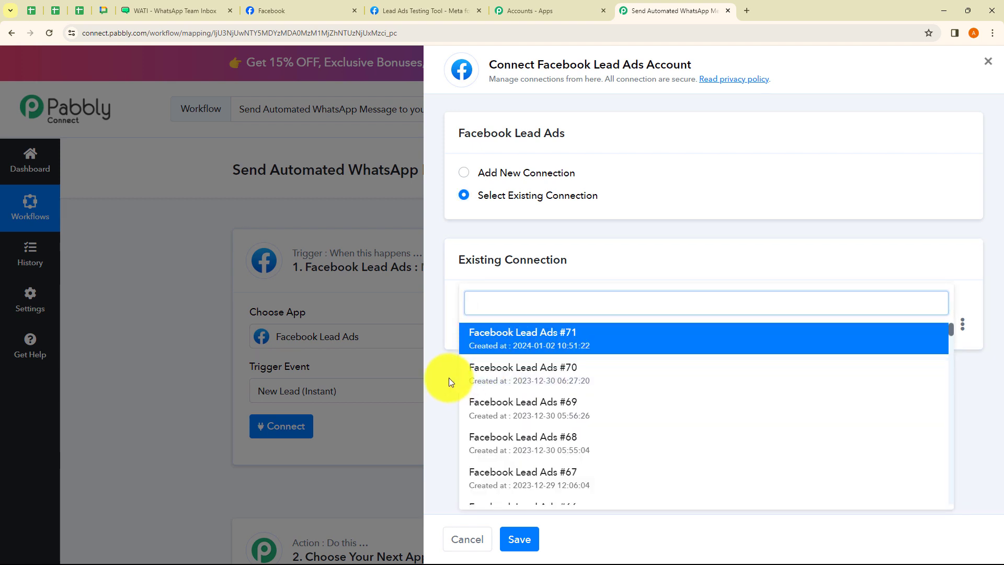
pyautogui.click(449, 377)
pyautogui.click(468, 176)
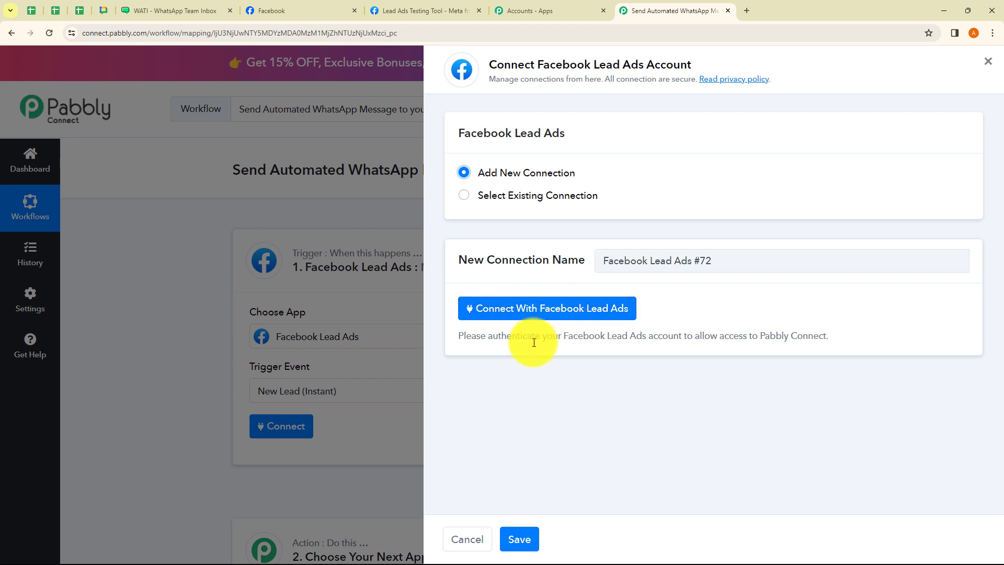
pyautogui.click(463, 198)
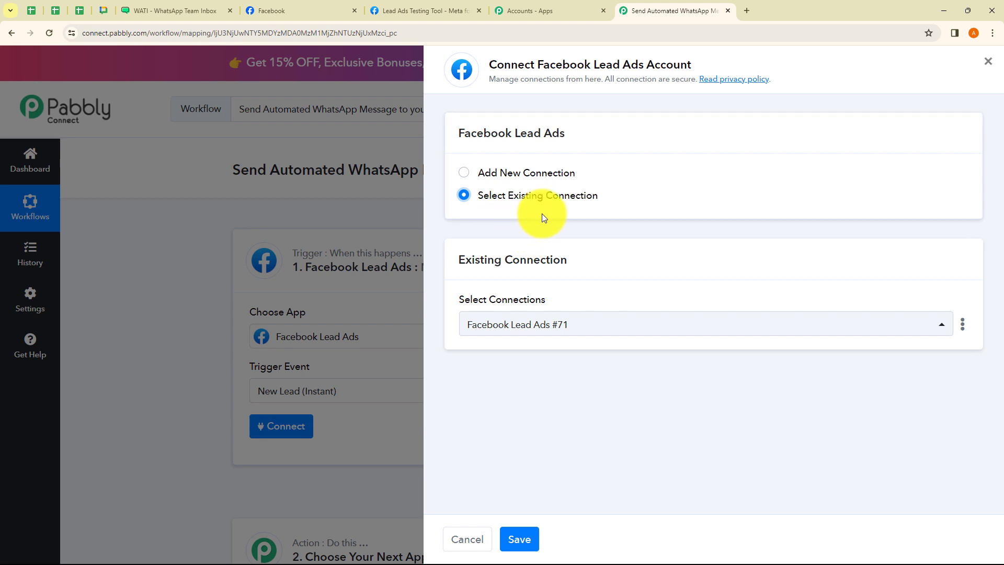
pyautogui.click(527, 538)
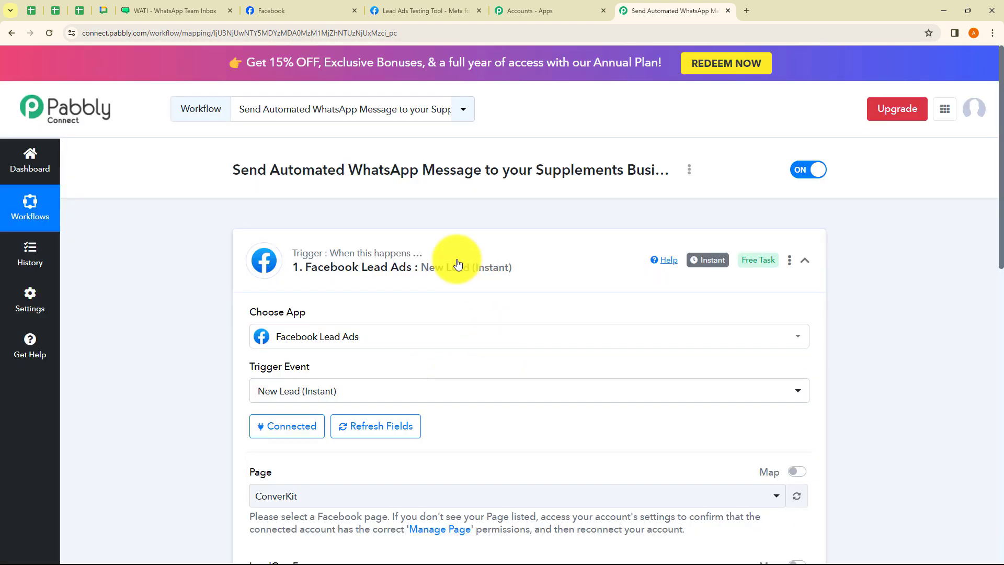
# - Check the business page's name on Facebook and set the trigger's Page to LifeCare Supplements Store
pyautogui.scroll(-1, 421, 305)
pyautogui.scroll(-1, 457, 256)
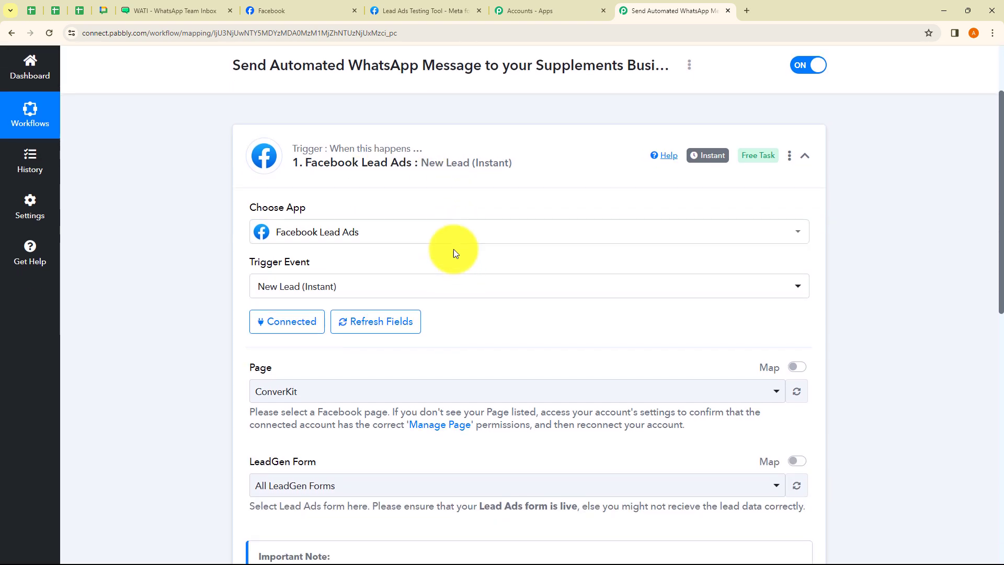
pyautogui.scroll(-2, 417, 236)
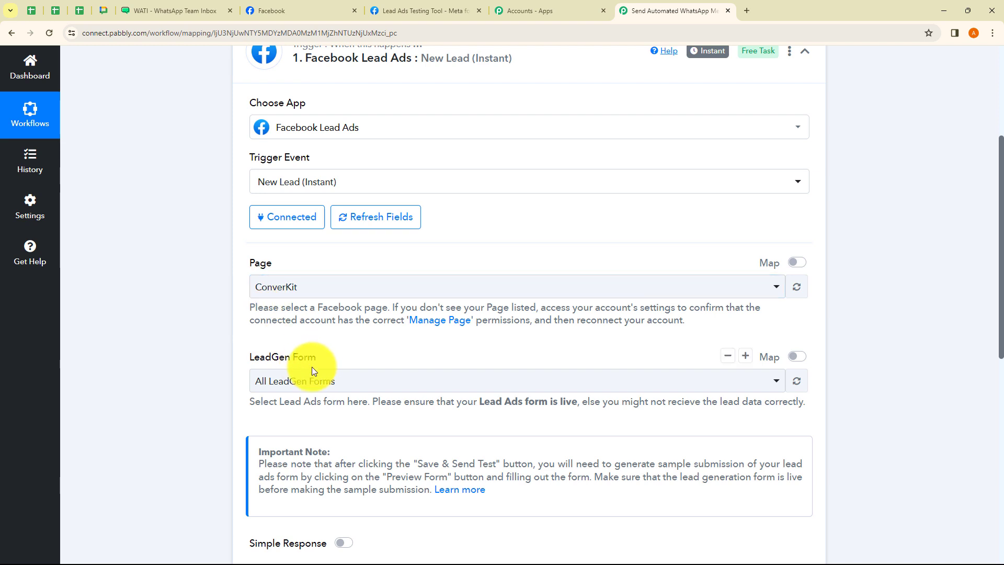
pyautogui.click(296, 294)
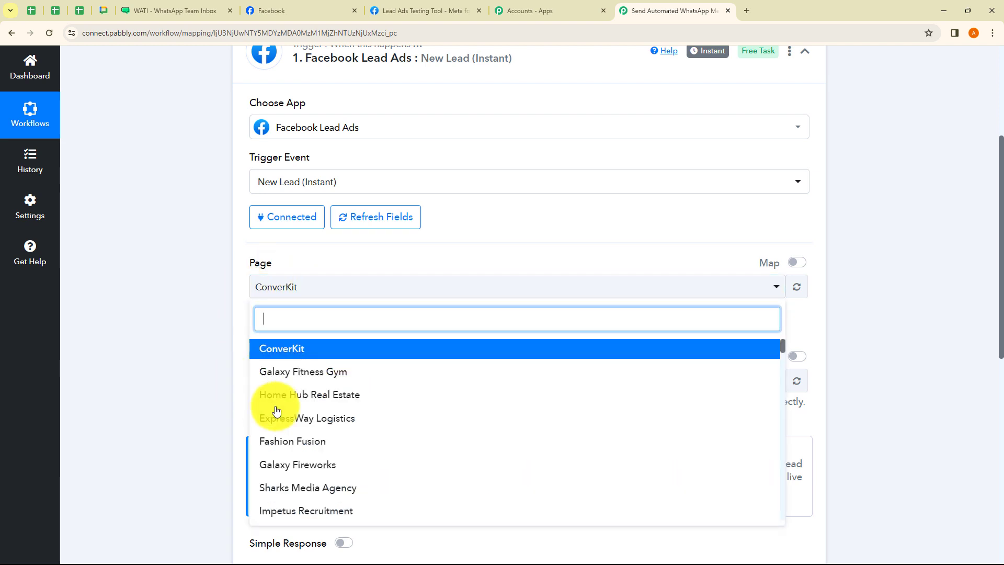
pyautogui.click(165, 330)
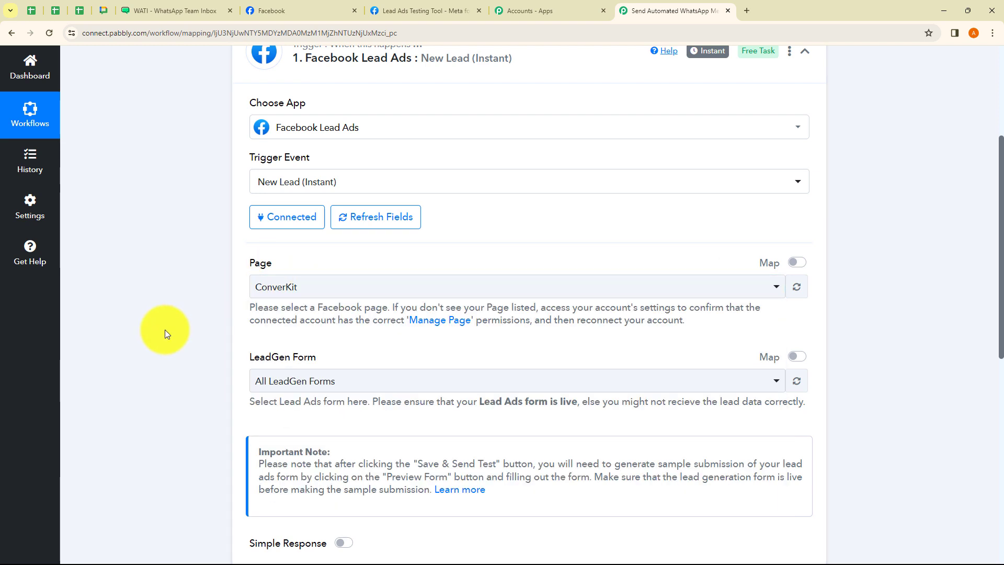
pyautogui.click(324, 380)
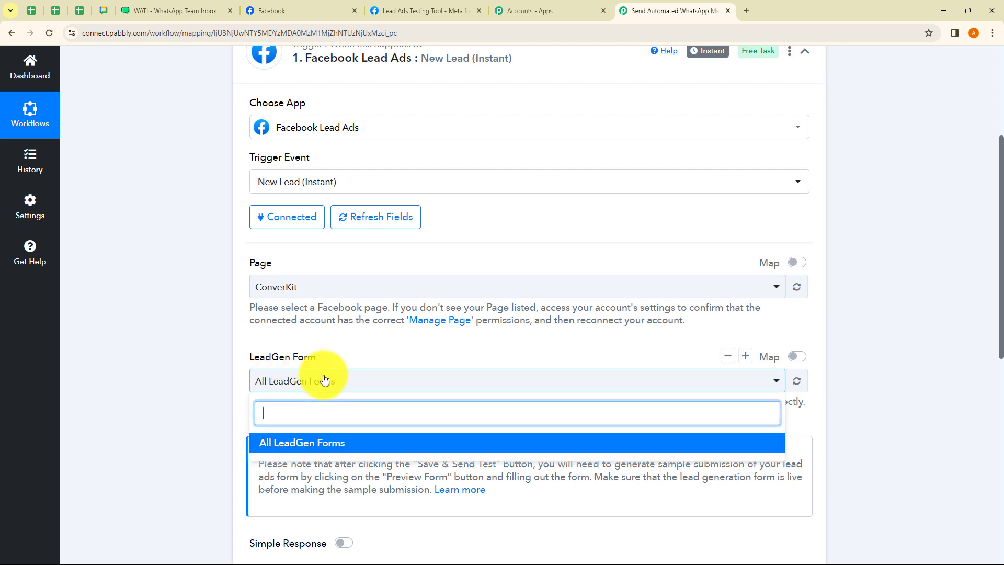
pyautogui.click(201, 406)
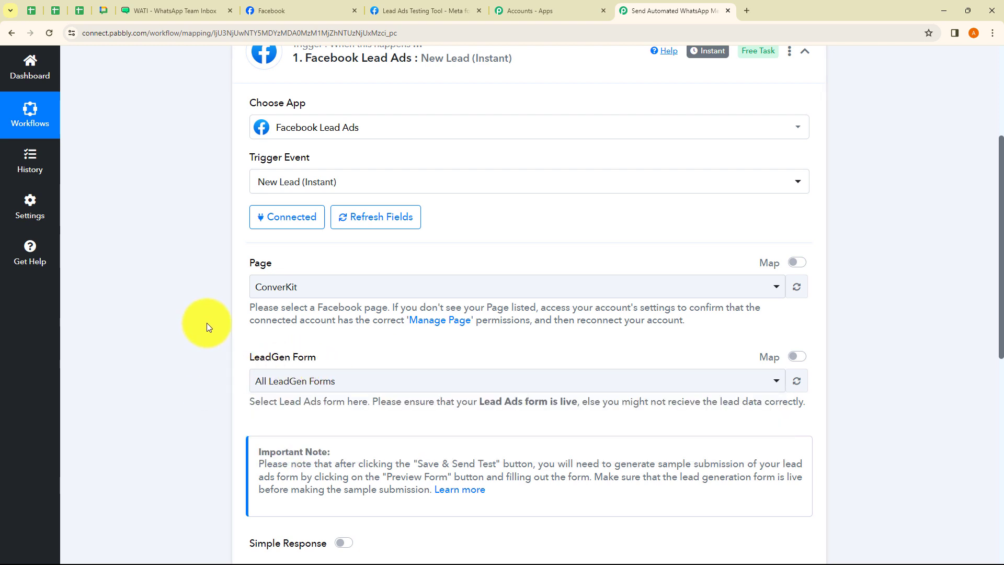
pyautogui.click(286, 291)
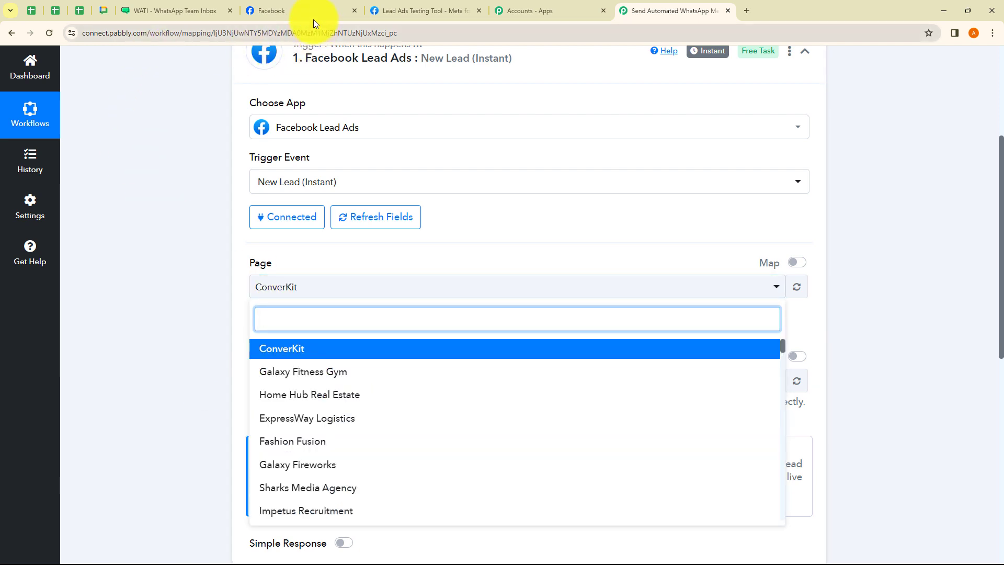
pyautogui.click(308, 12)
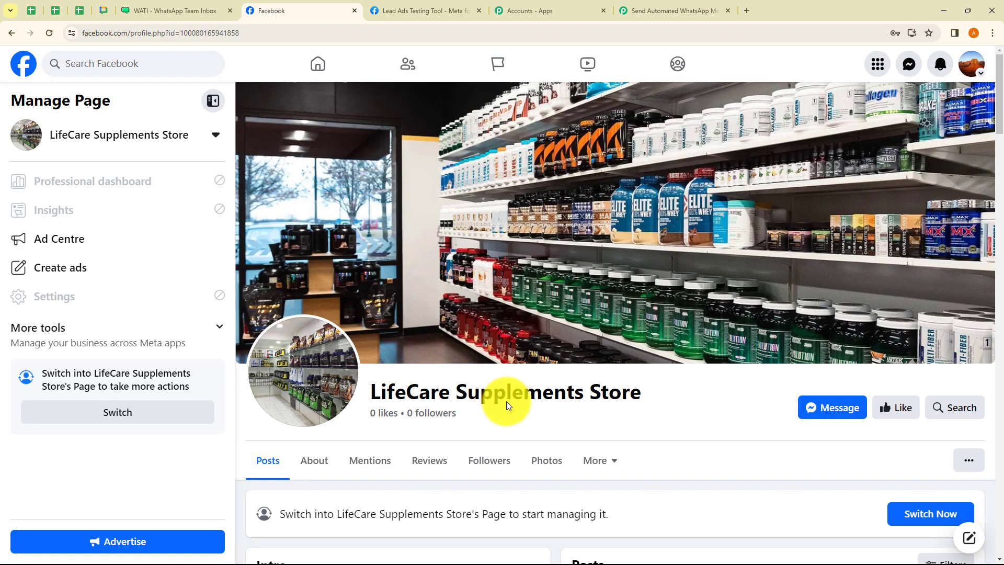
pyautogui.click(656, 11)
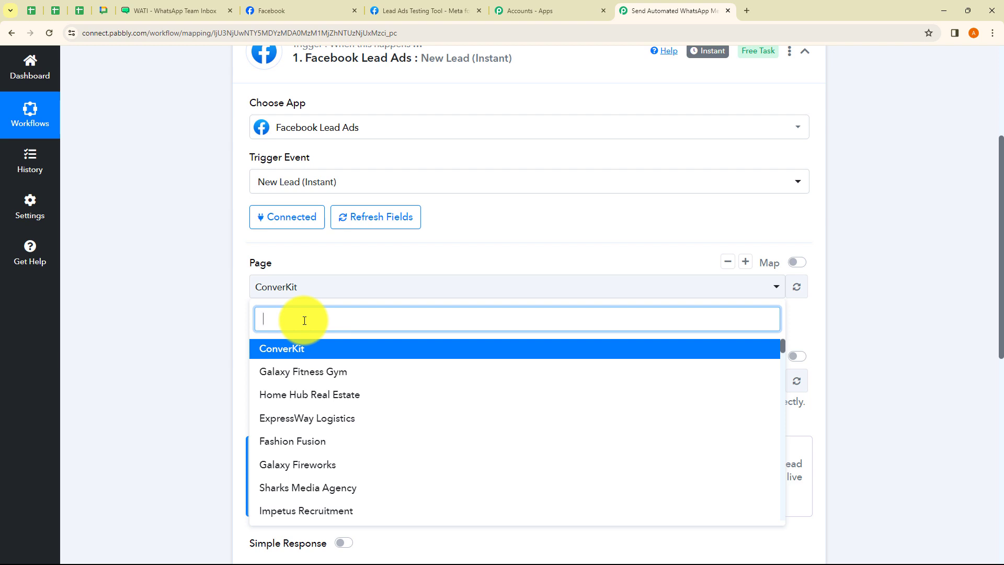
pyautogui.write('Life')
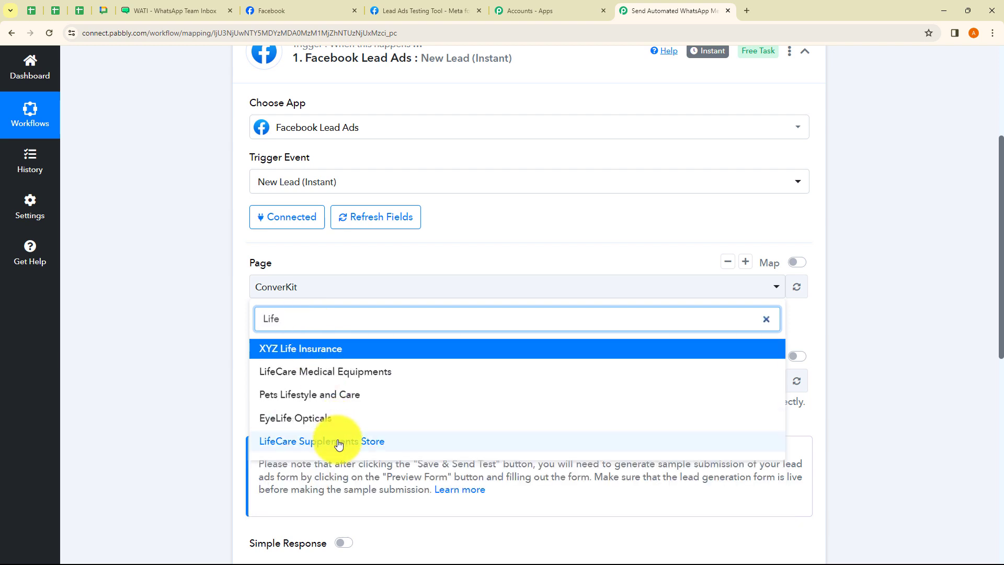
pyautogui.click(339, 442)
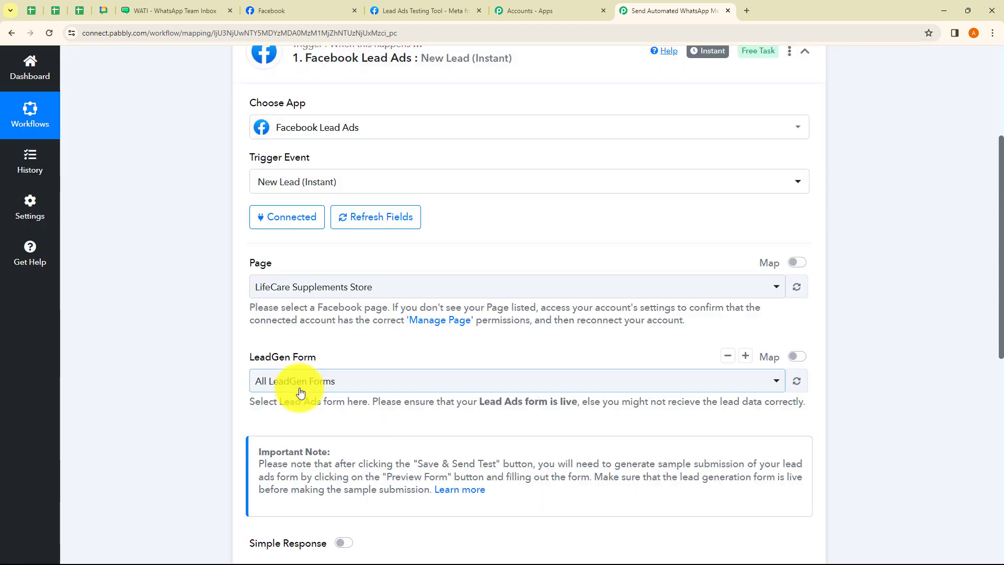
# - Set the trigger's LeadGen Form to Contact Form
pyautogui.click(299, 388)
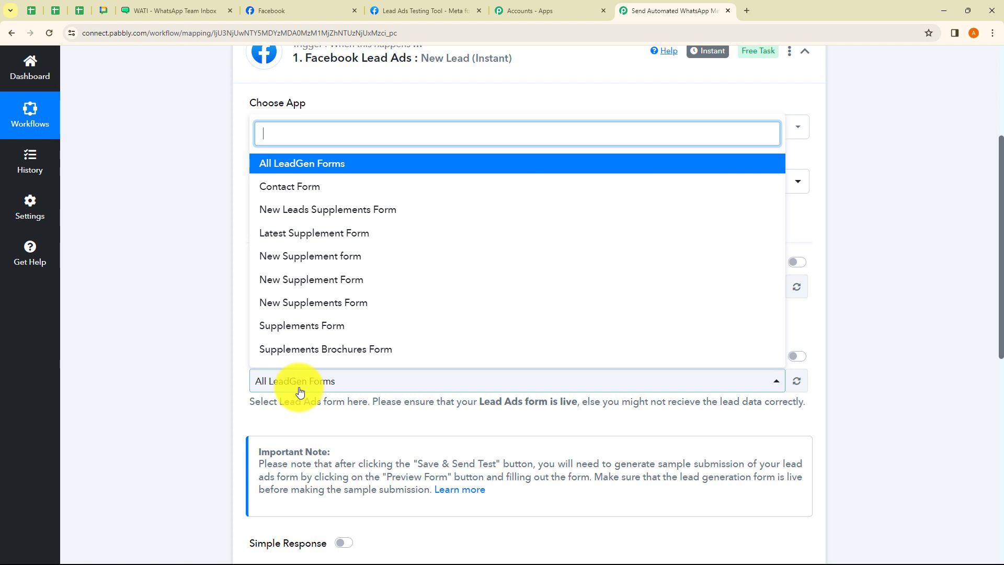
pyautogui.click(298, 196)
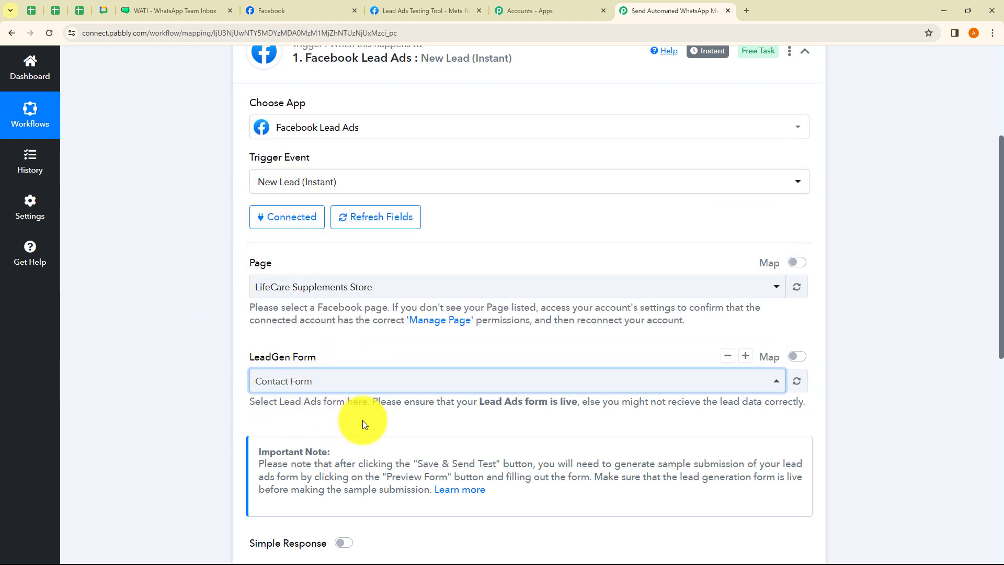
pyautogui.click(299, 391)
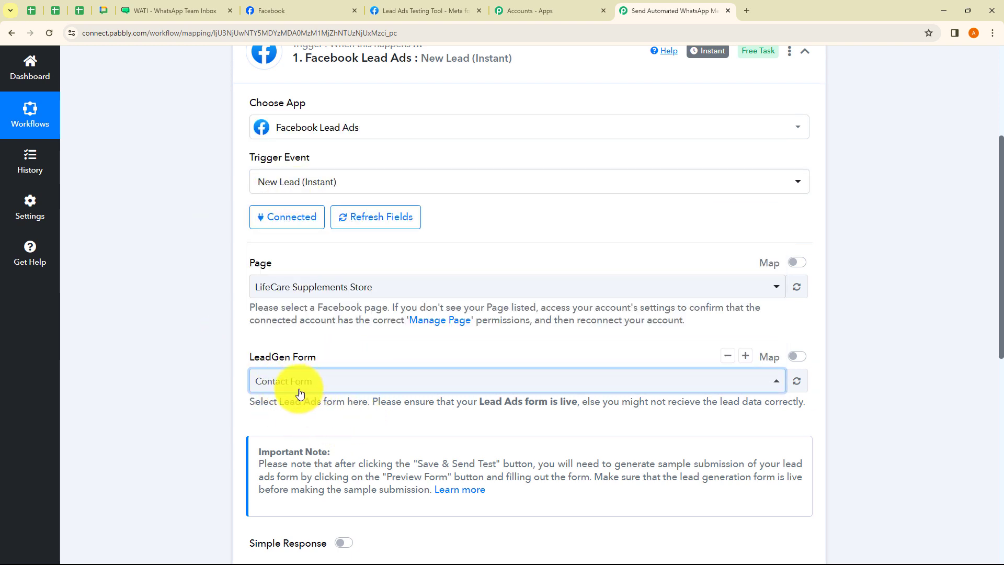
# - Examine the Supplements Form preview in the Lead Ads Testing Tool and the trigger's note about the lead generation form being live
pyautogui.click(435, 17)
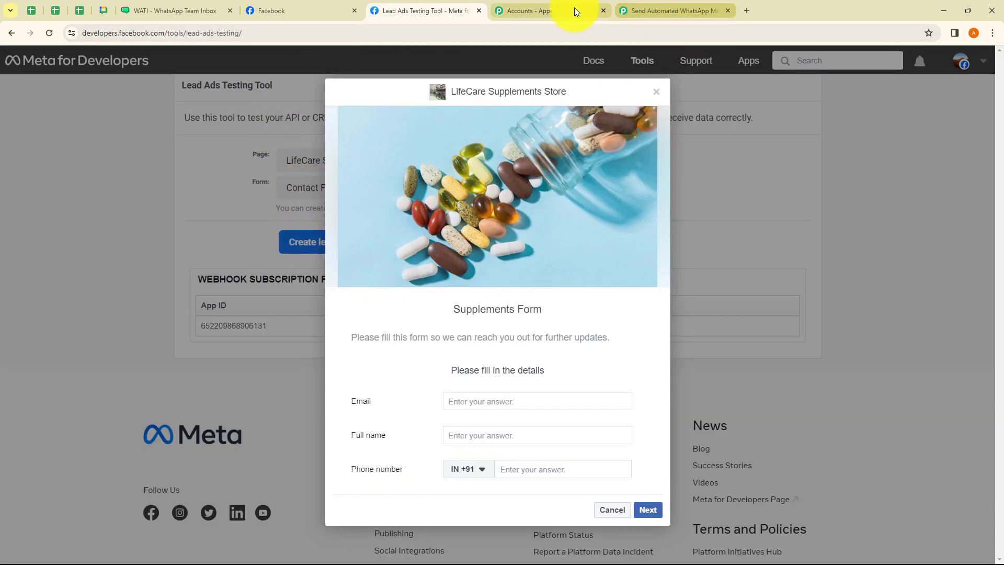
pyautogui.click(654, 10)
pyautogui.click(407, 20)
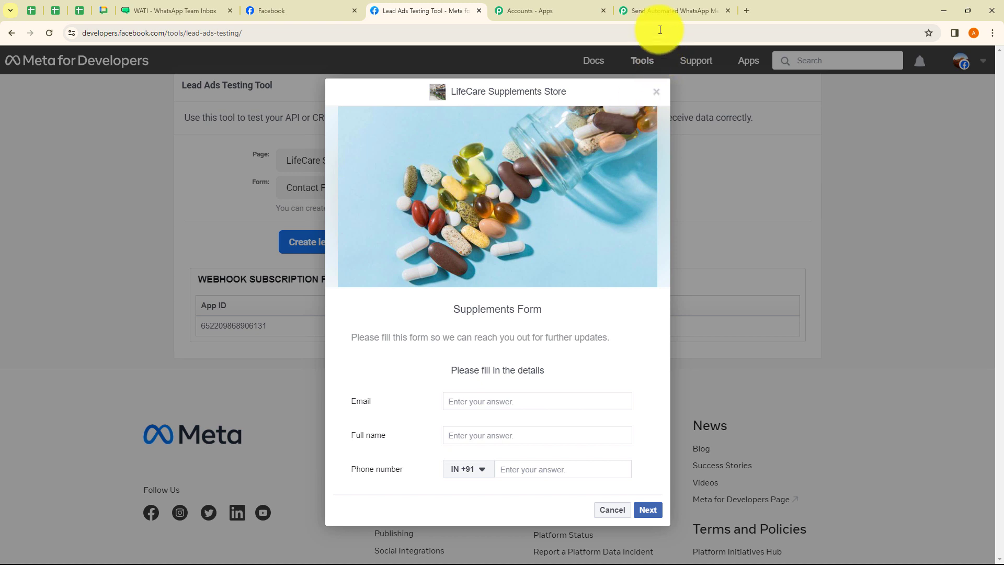
pyautogui.click(659, 10)
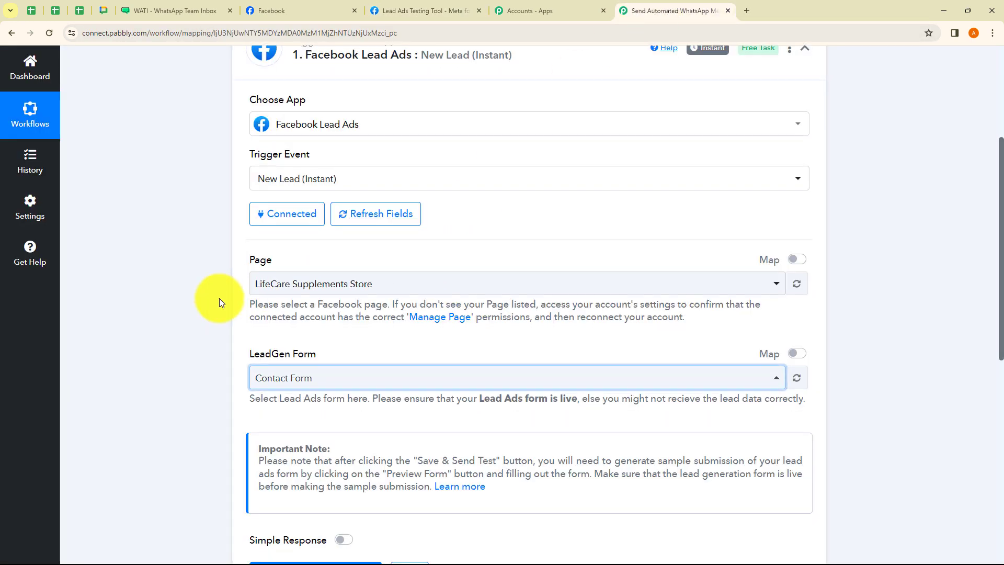
pyautogui.scroll(-1, 219, 298)
pyautogui.scroll(-1, 460, 216)
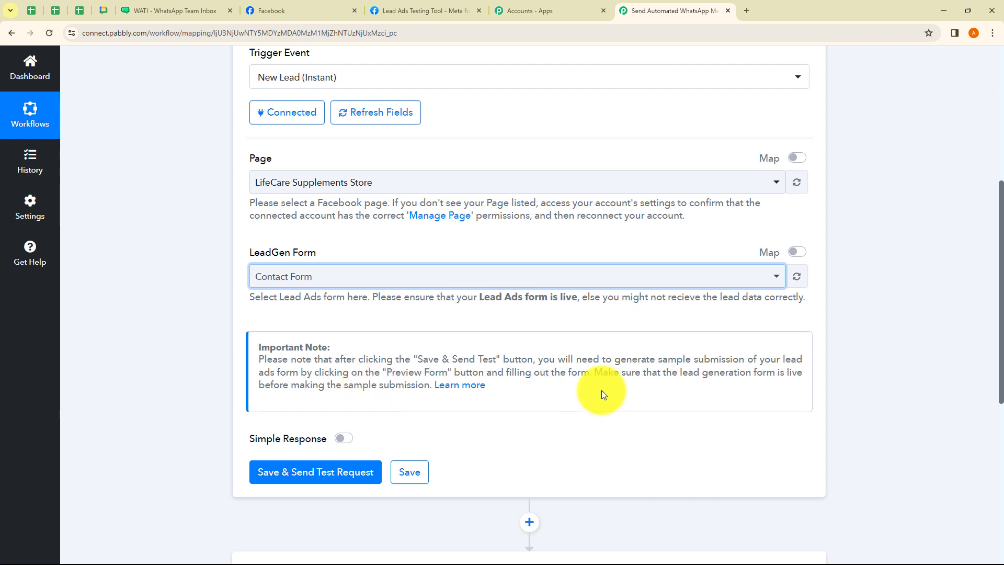
pyautogui.moveTo(683, 376); pyautogui.dragTo(779, 372)
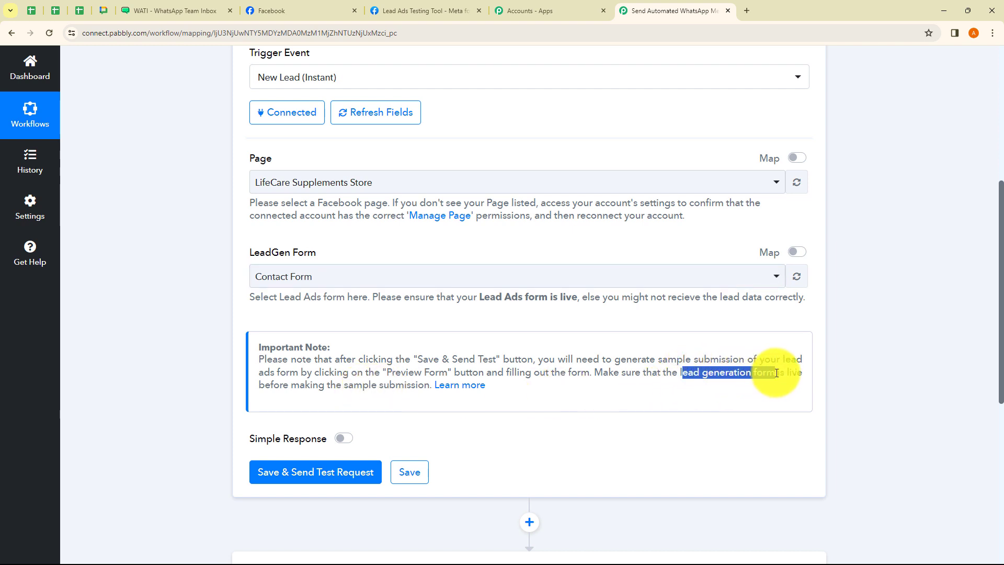
pyautogui.click(622, 404)
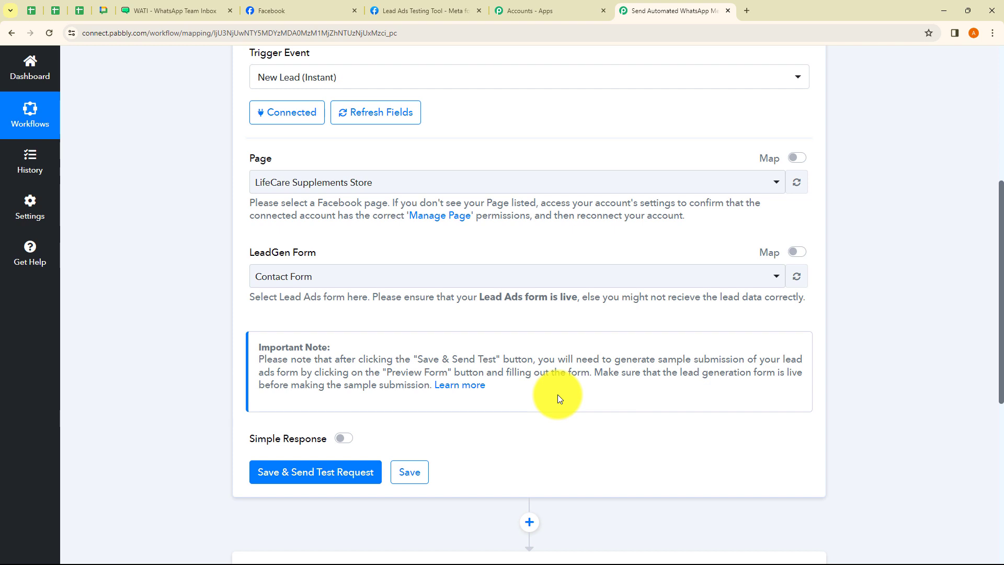
pyautogui.click(417, 3)
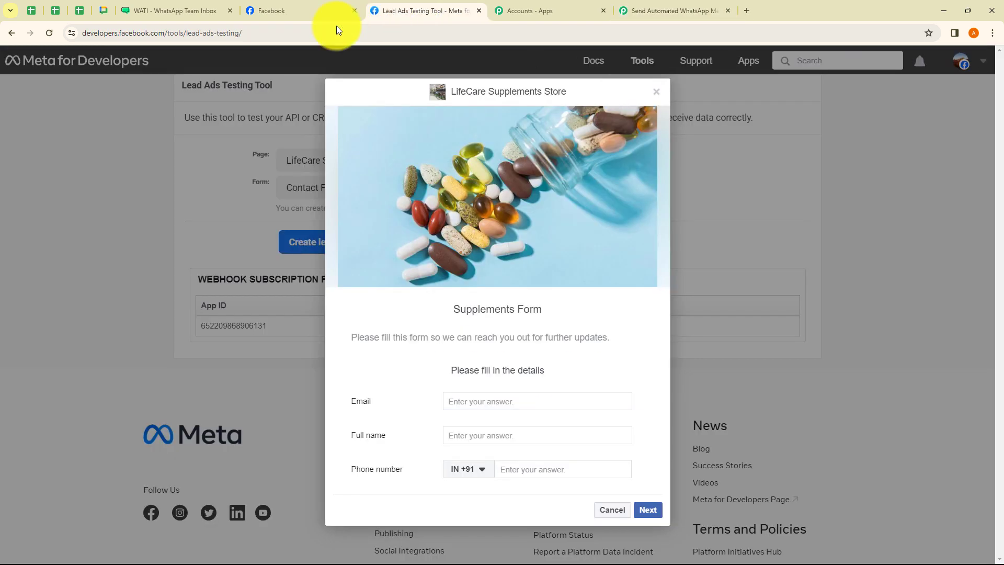
pyautogui.click(669, 9)
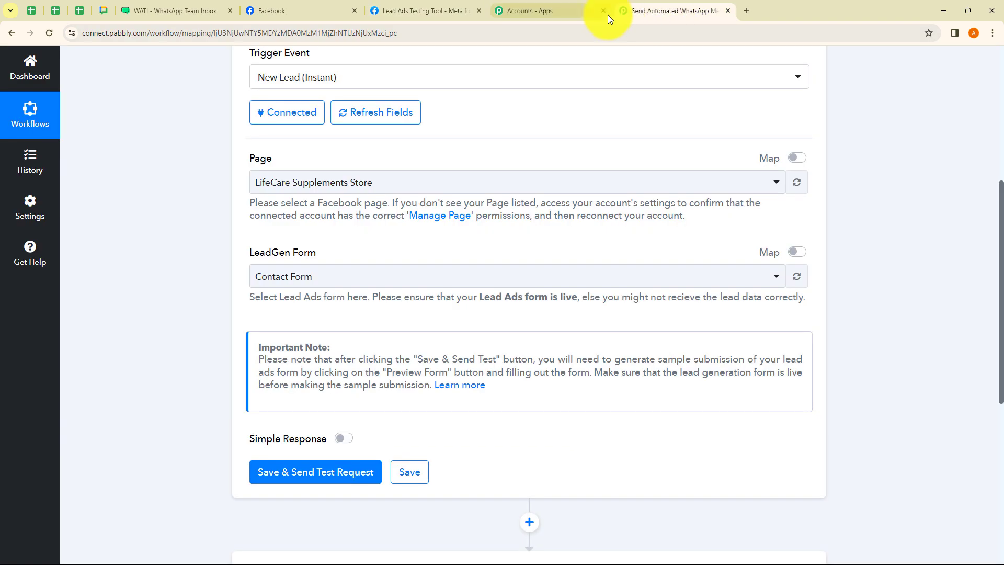
# - Close the Pabbly Accounts page, then save the trigger and send its test request to wait for a webhook response
pyautogui.click(603, 10)
pyautogui.click(317, 468)
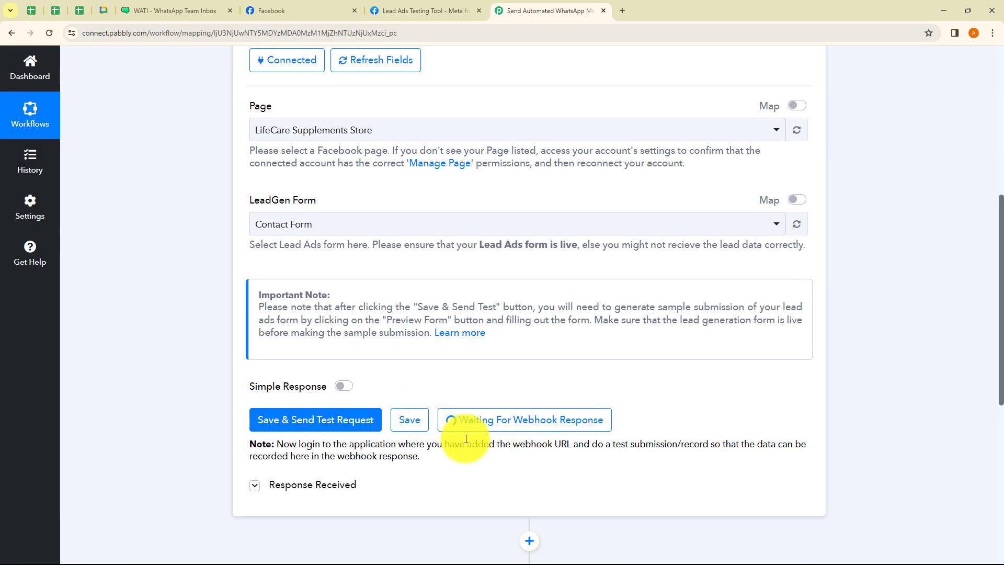
pyautogui.scroll(-1, 576, 434)
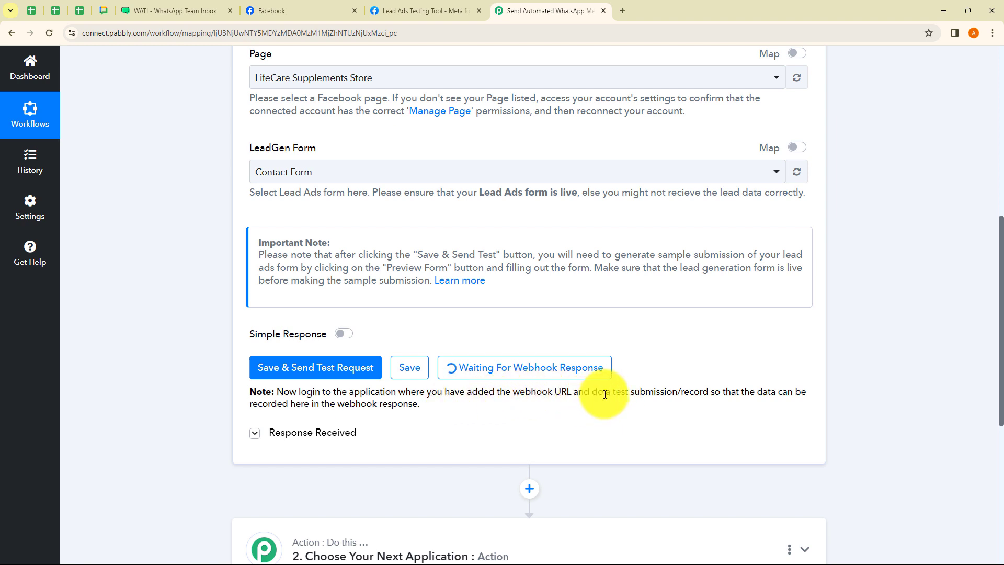
pyautogui.moveTo(603, 394); pyautogui.dragTo(756, 393)
pyautogui.click(595, 412)
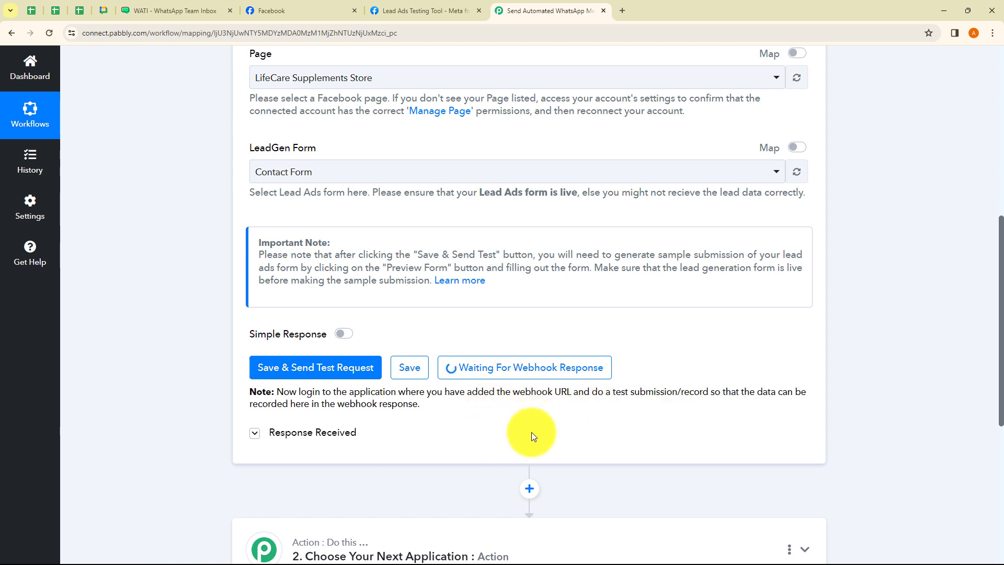
# - Switch to Meta's Lead Ads Testing Tool and reopen the preview of the LifeCare Supplements Store page's Contact Form
pyautogui.click(417, 8)
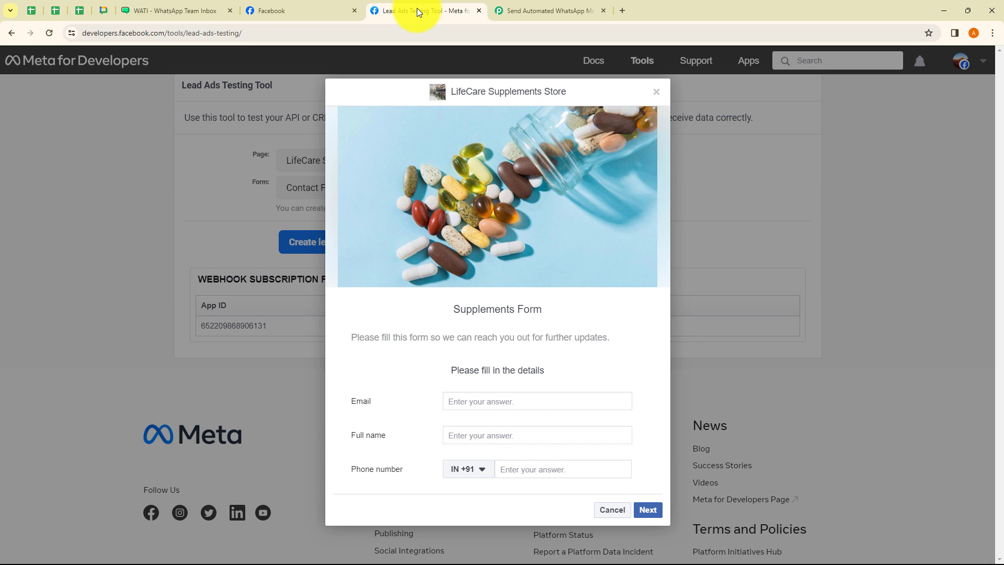
pyautogui.click(655, 92)
pyautogui.click(340, 170)
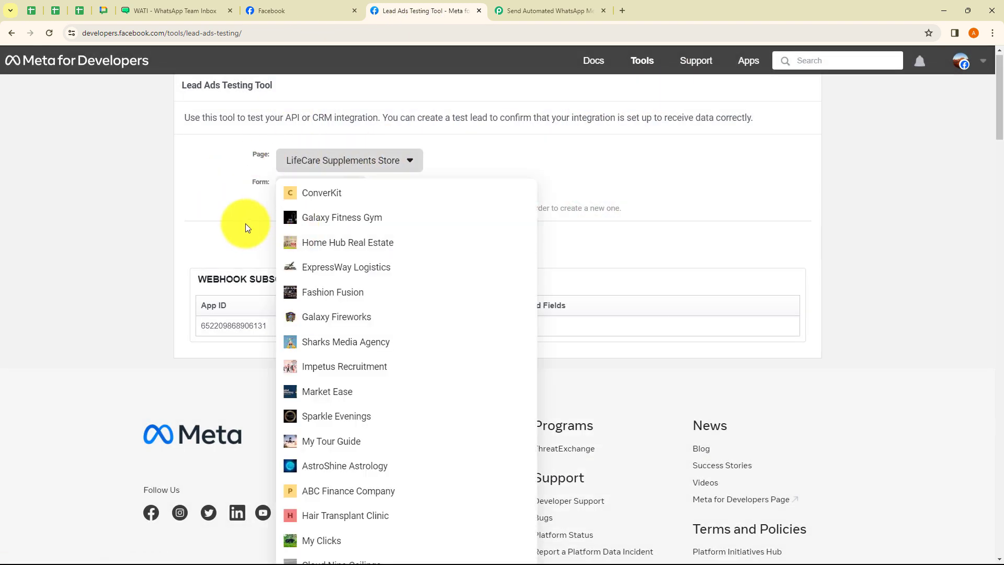
pyautogui.click(231, 212)
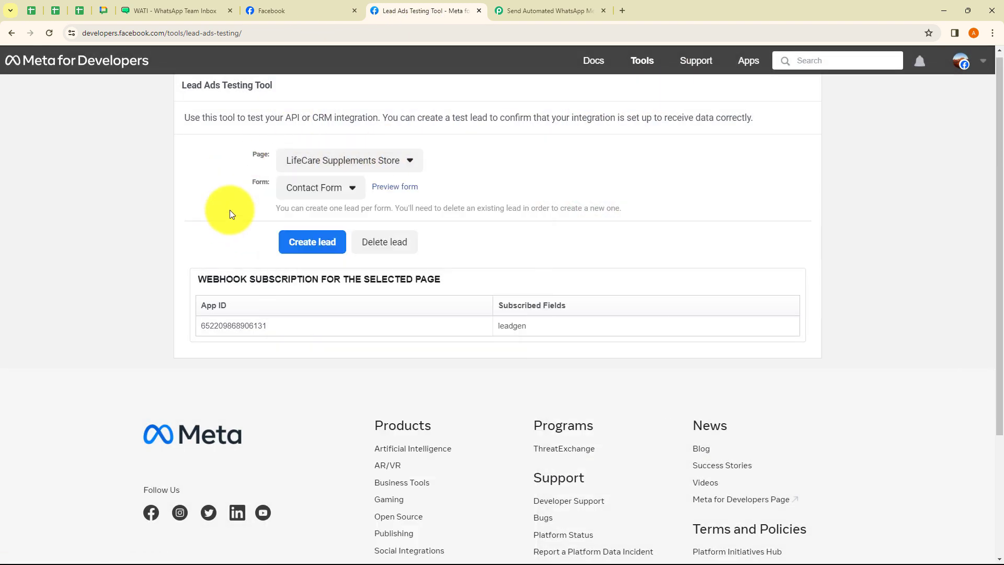
pyautogui.click(400, 189)
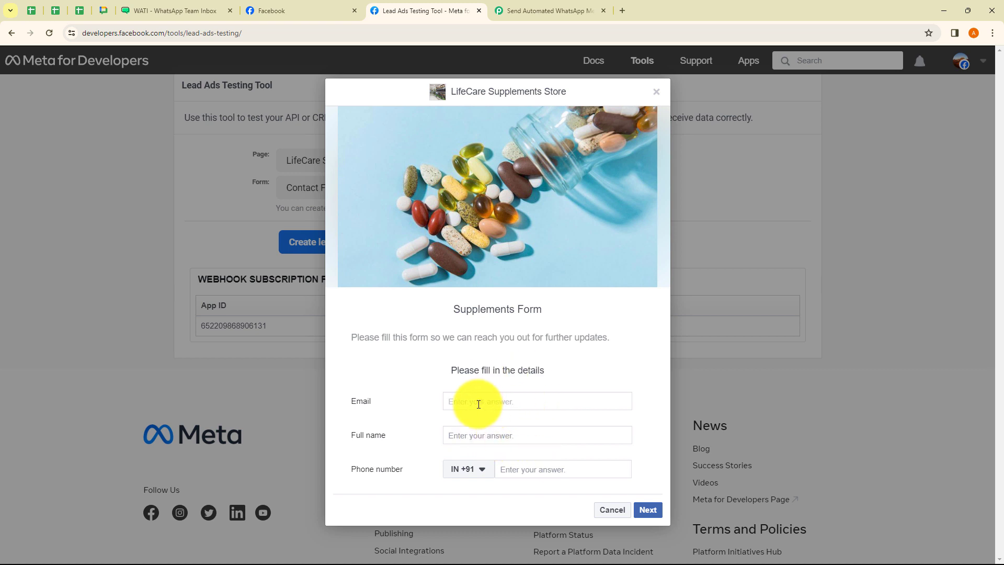
# - Fill in the Supplements Form with the test lead's email, full name and phone number
pyautogui.write('dem')
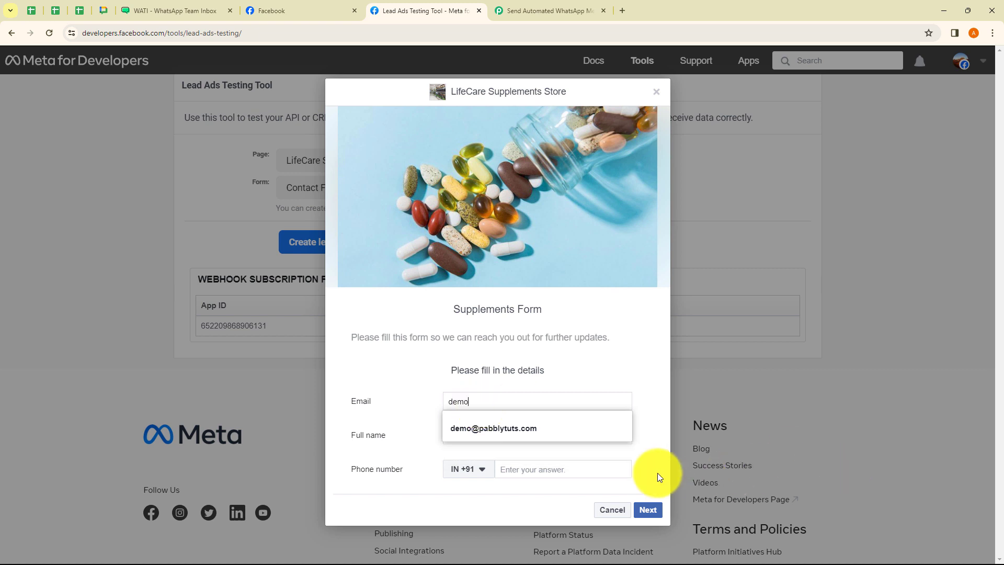
pyautogui.write('o')
pyautogui.click(538, 427)
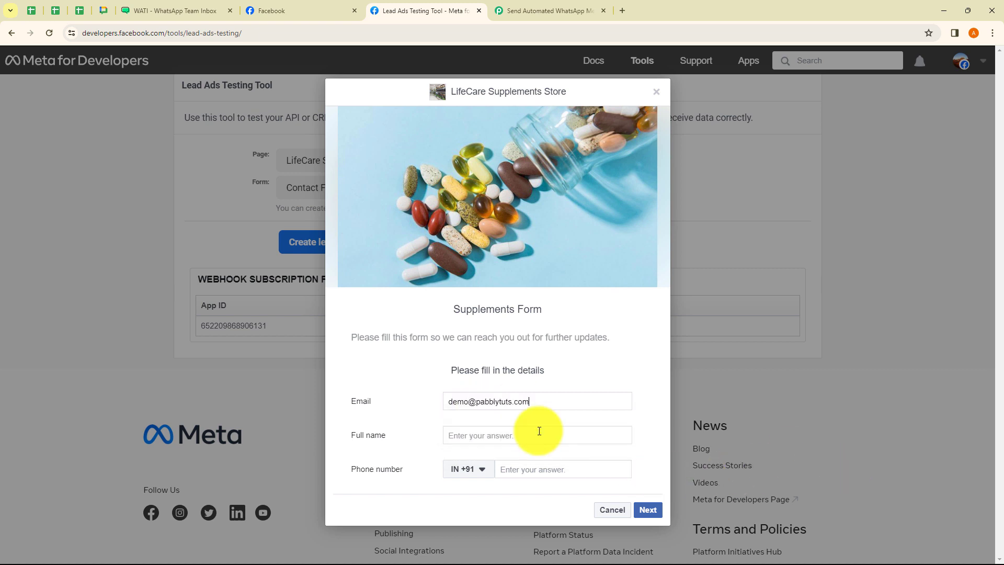
pyautogui.click(510, 436)
pyautogui.write('De')
pyautogui.click(496, 462)
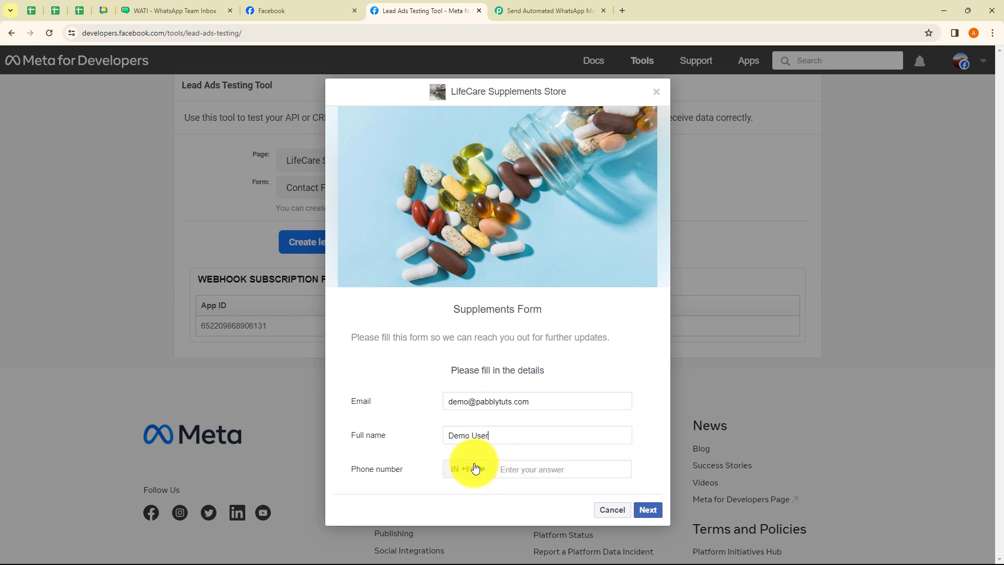
pyautogui.write('9999')
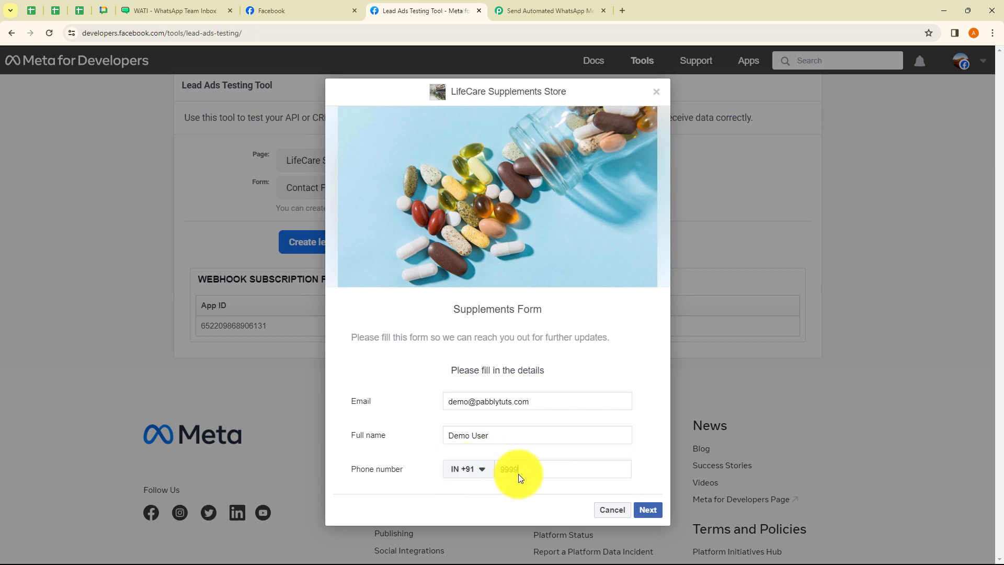
pyautogui.write('9 99999')
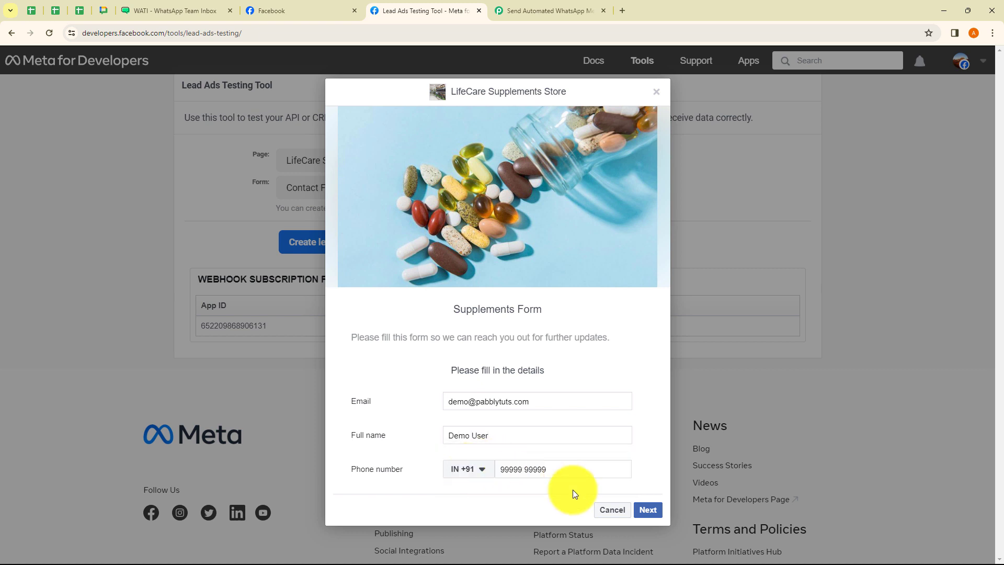
# - Submit the test lead and close the form preview
pyautogui.click(648, 510)
pyautogui.click(650, 399)
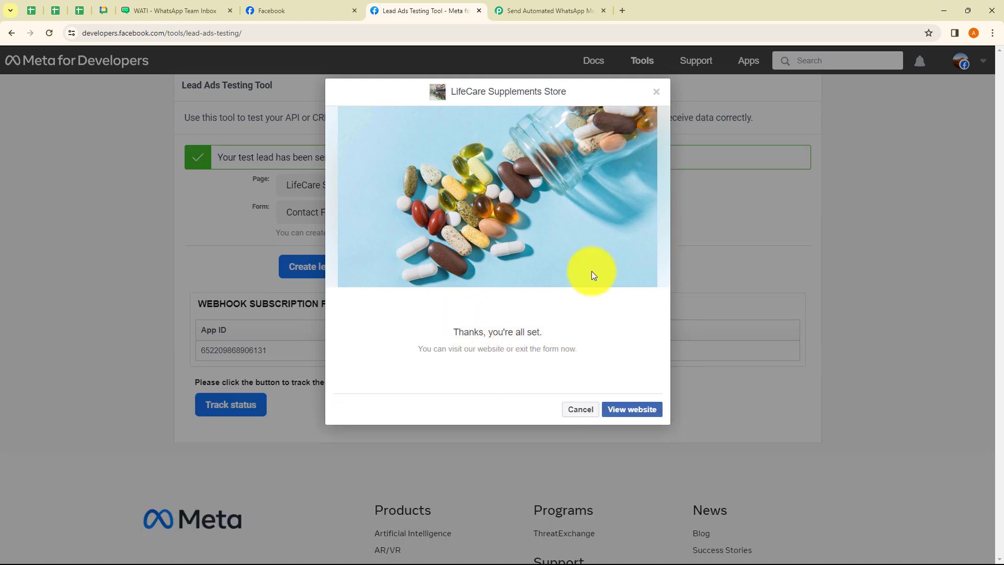
pyautogui.click(655, 95)
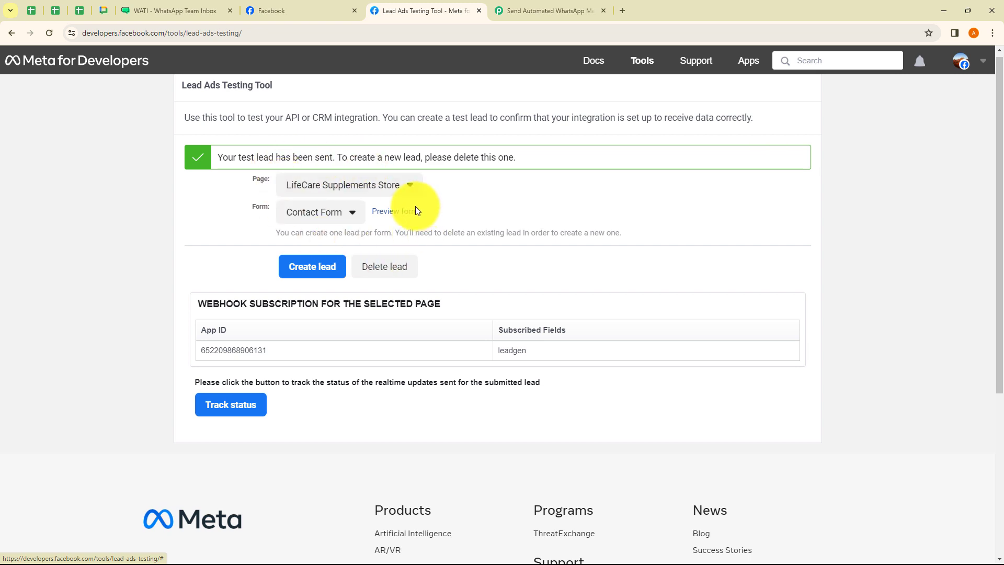
# - Switch to the Pabbly Connect workflow and examine the captured webhook response's email, full name, phone number, created time and IDs
pyautogui.click(531, 15)
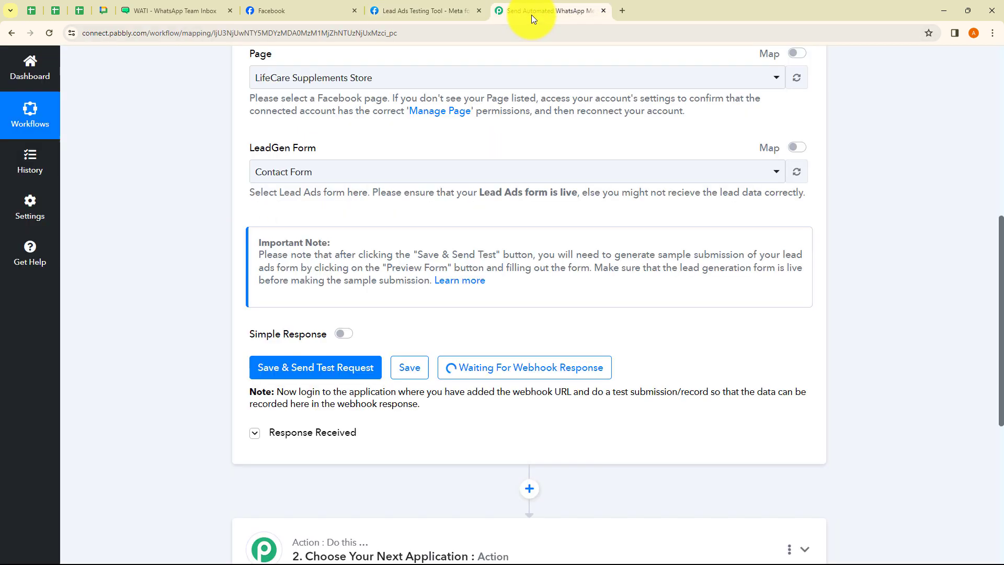
pyautogui.scroll(-4, 508, 308)
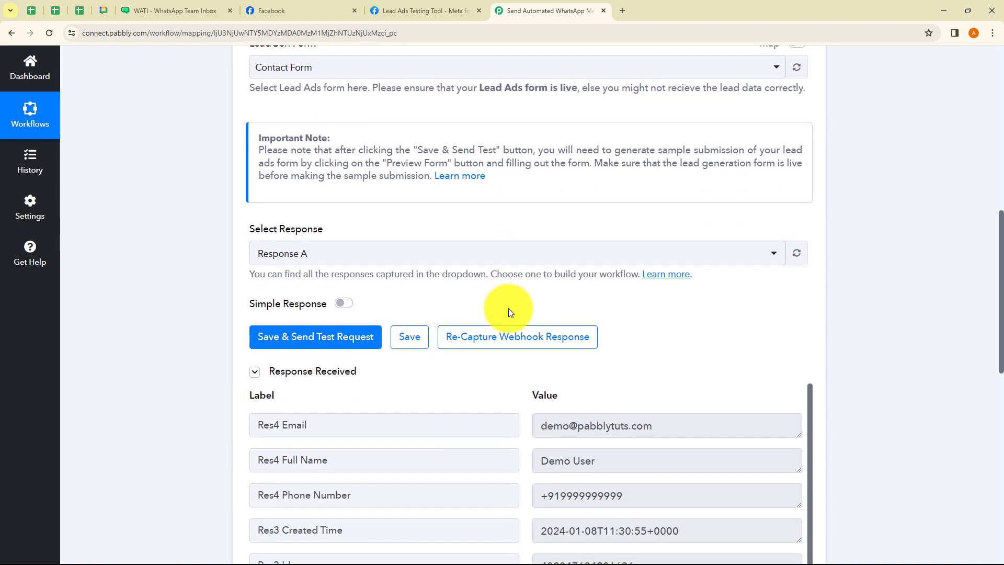
pyautogui.scroll(-1, 510, 220)
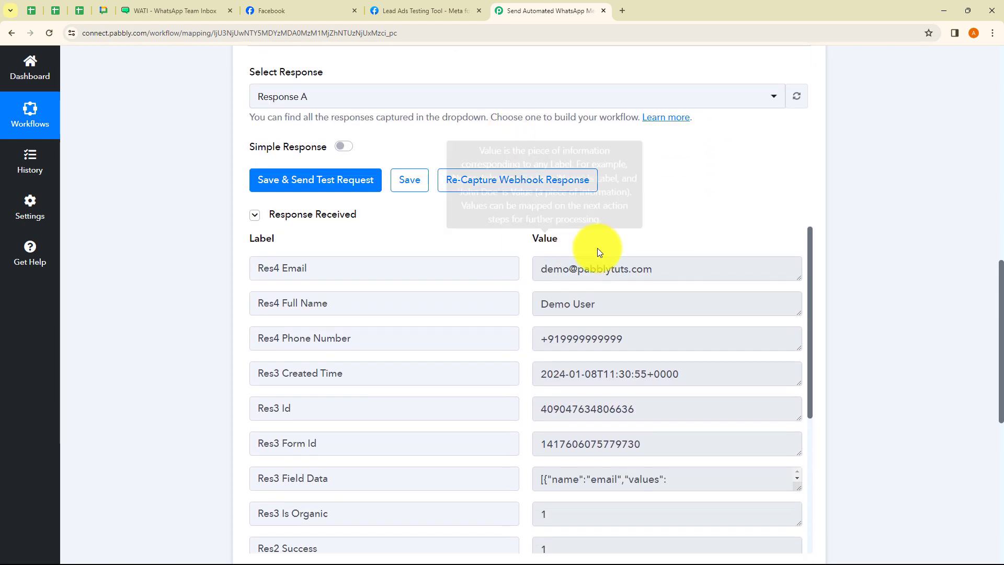
pyautogui.moveTo(546, 269); pyautogui.dragTo(673, 269)
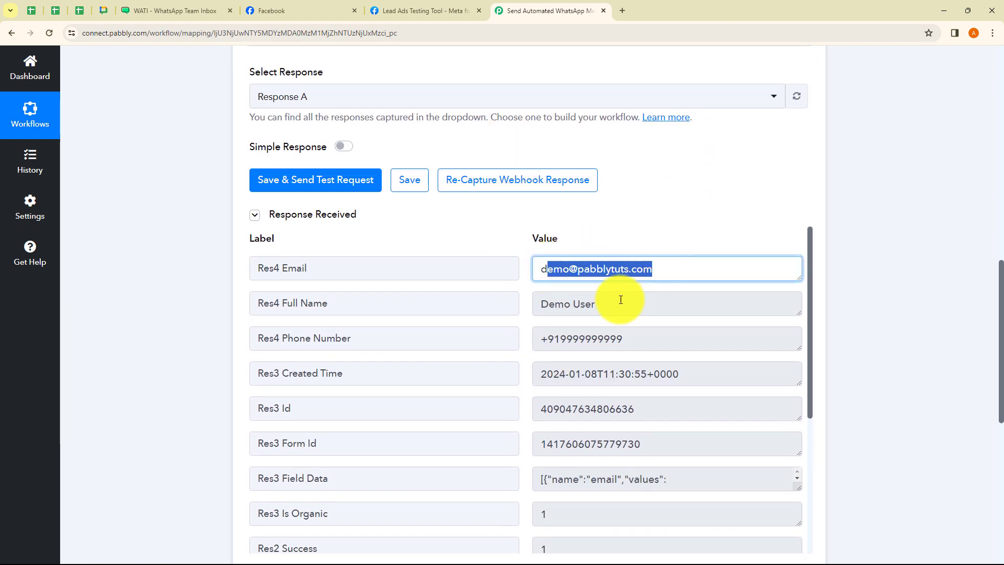
pyautogui.click(594, 304)
pyautogui.moveTo(533, 303); pyautogui.dragTo(612, 305)
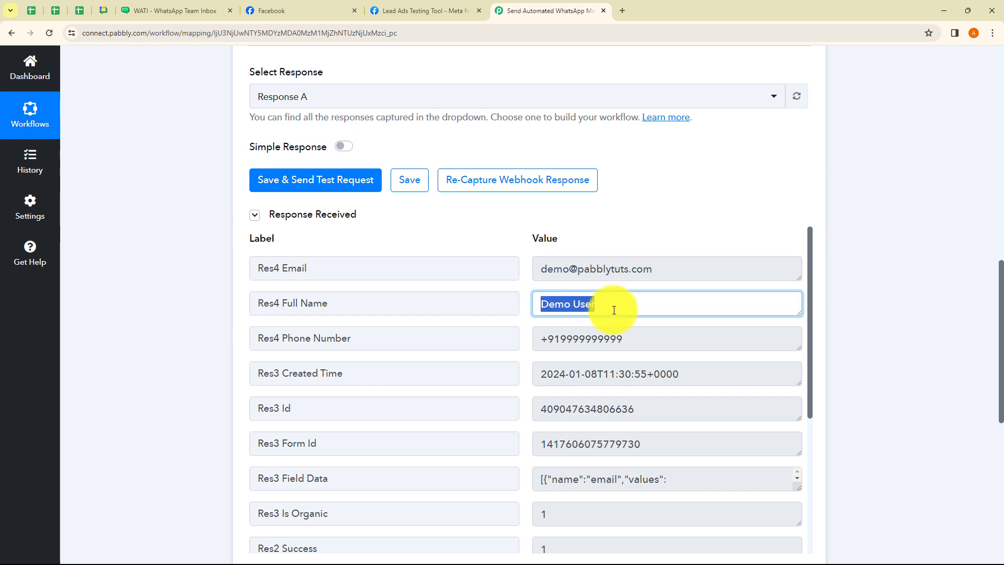
pyautogui.click(626, 340)
pyautogui.moveTo(625, 340); pyautogui.dragTo(538, 340)
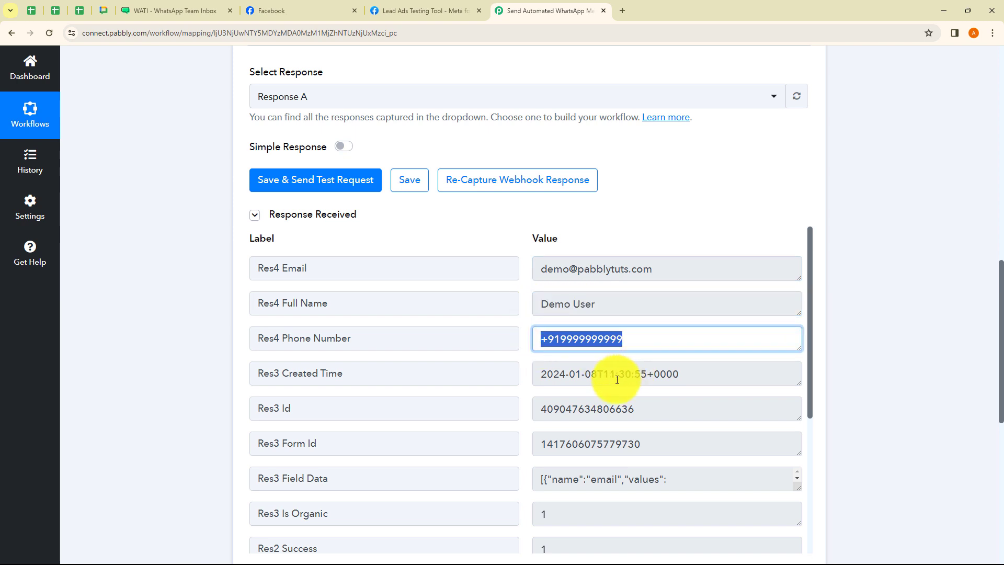
pyautogui.moveTo(581, 375); pyautogui.dragTo(713, 380)
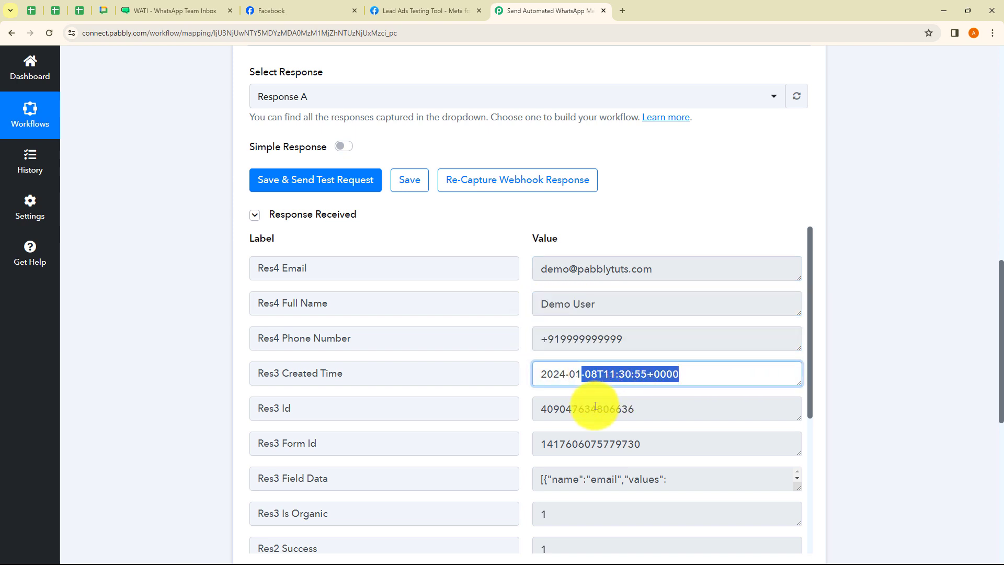
pyautogui.moveTo(590, 409); pyautogui.dragTo(668, 410)
pyautogui.moveTo(585, 450); pyautogui.dragTo(680, 448)
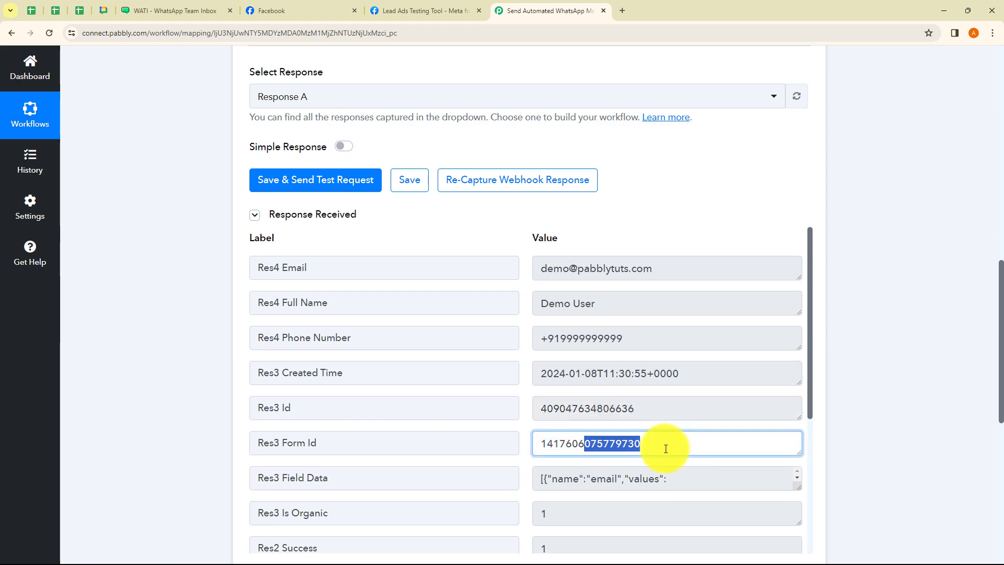
pyautogui.scroll(-2, 665, 448)
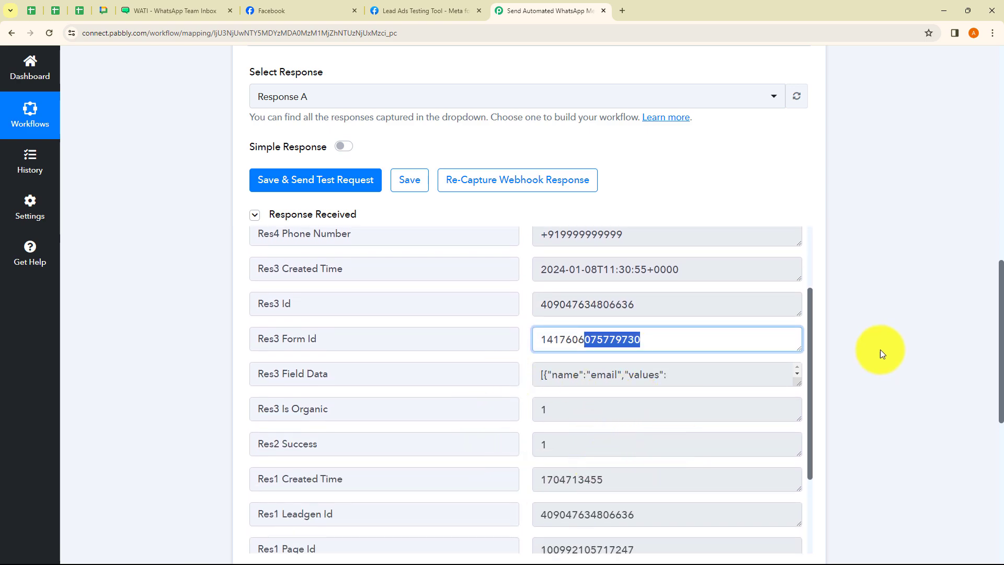
# - Collapse the Facebook Lead Ads trigger and review the WhatsApp message wording in the workflow's title
pyautogui.scroll(12, 672, 399)
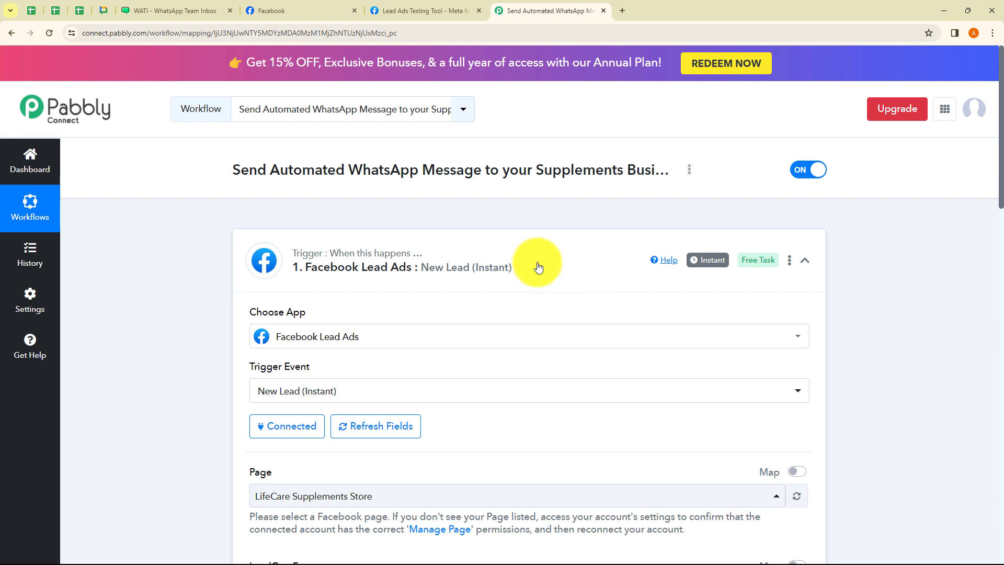
pyautogui.click(538, 264)
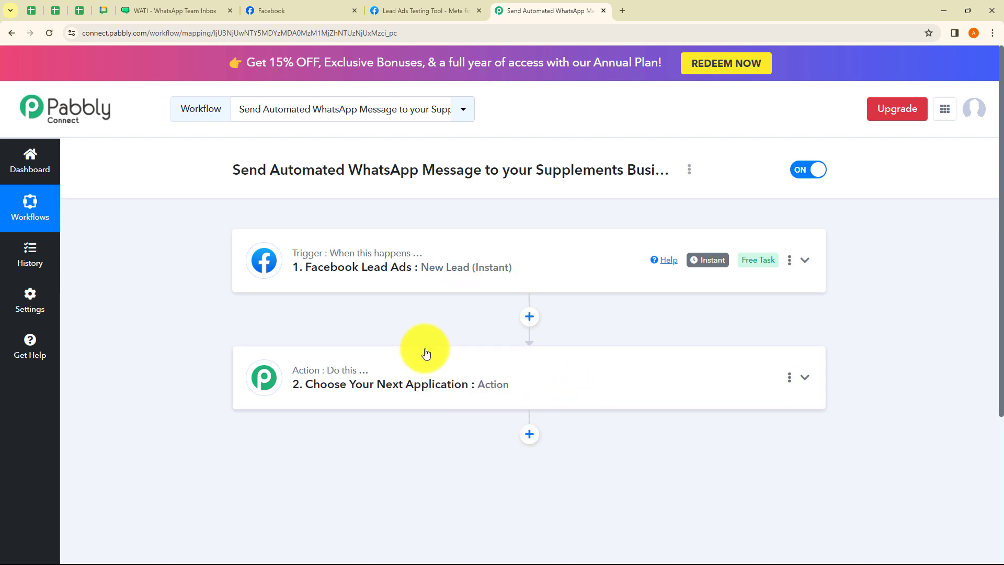
pyautogui.moveTo(249, 170); pyautogui.dragTo(619, 194)
pyautogui.click(606, 205)
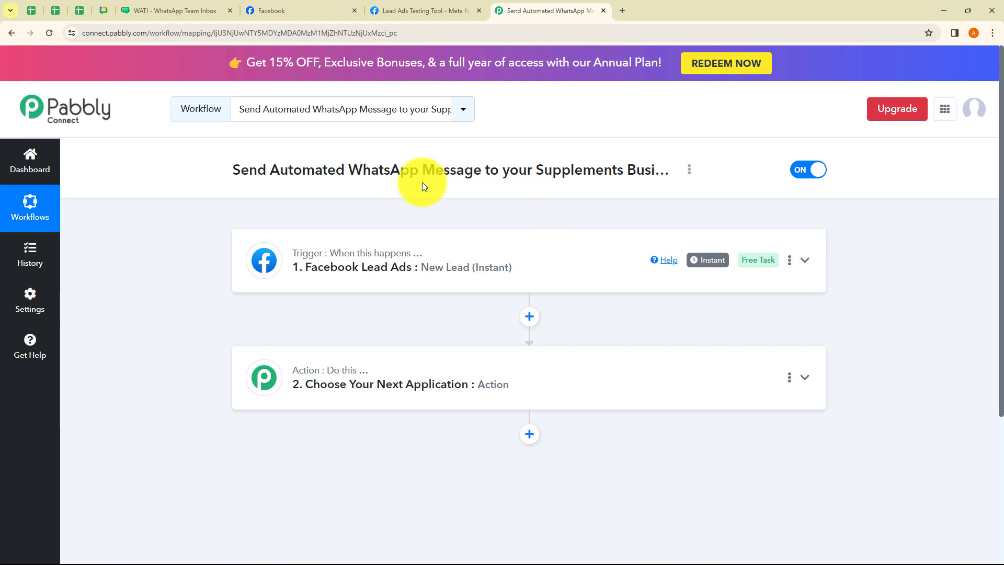
pyautogui.moveTo(349, 170); pyautogui.dragTo(477, 218)
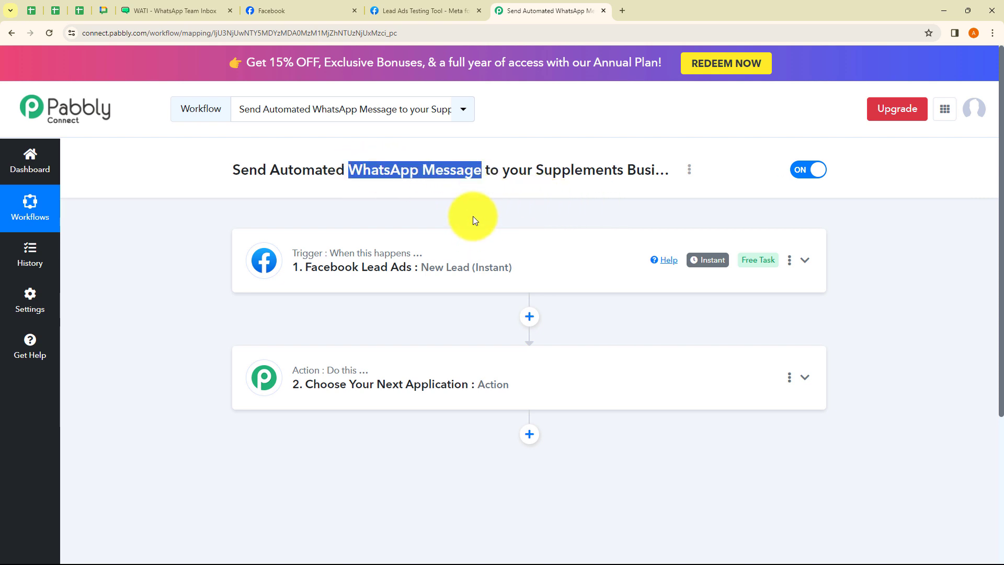
pyautogui.click(473, 216)
# - Expand the workflow's action step and choose WATI as its app
pyautogui.scroll(-1, 441, 215)
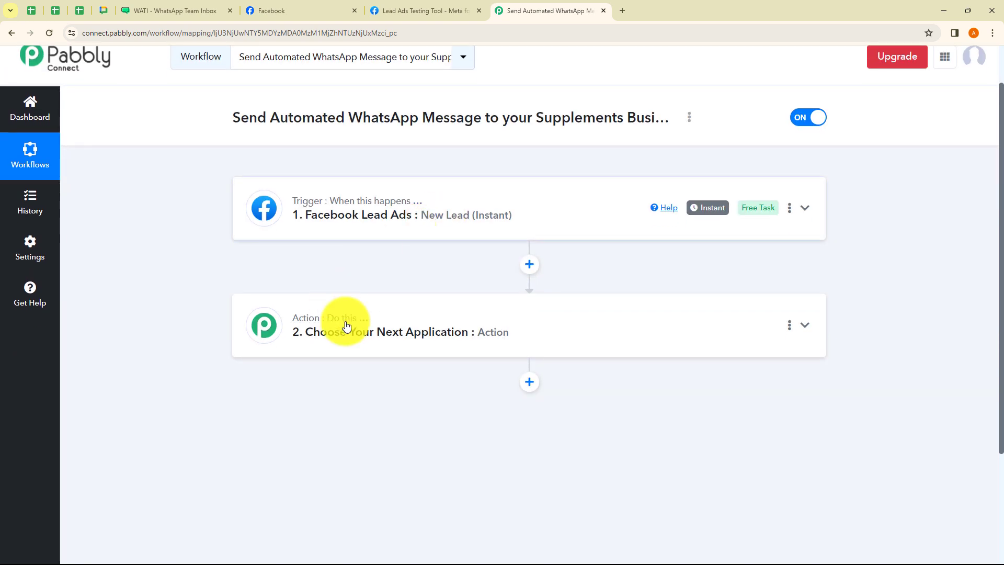
pyautogui.click(371, 337)
pyautogui.scroll(-2, 334, 317)
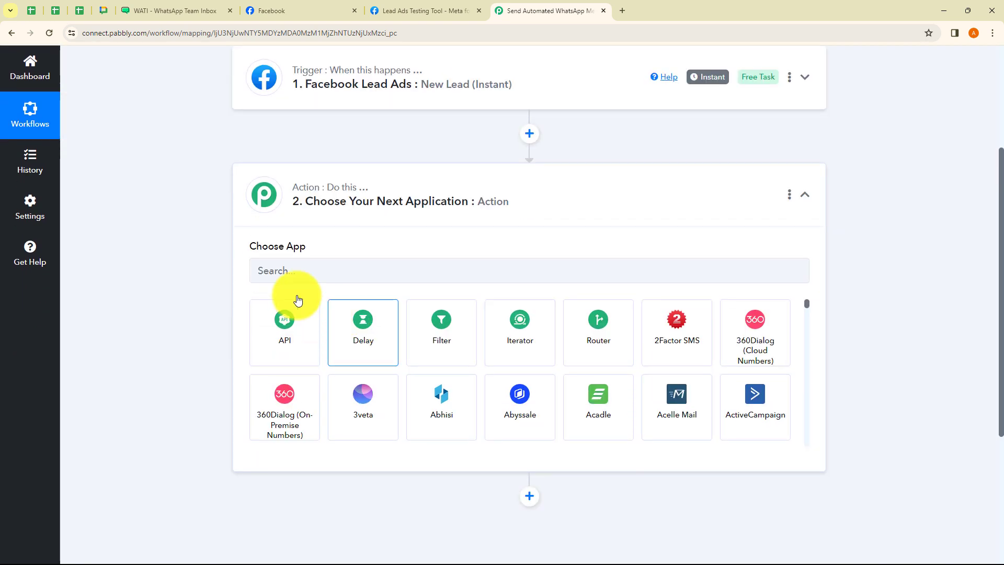
pyautogui.click(299, 268)
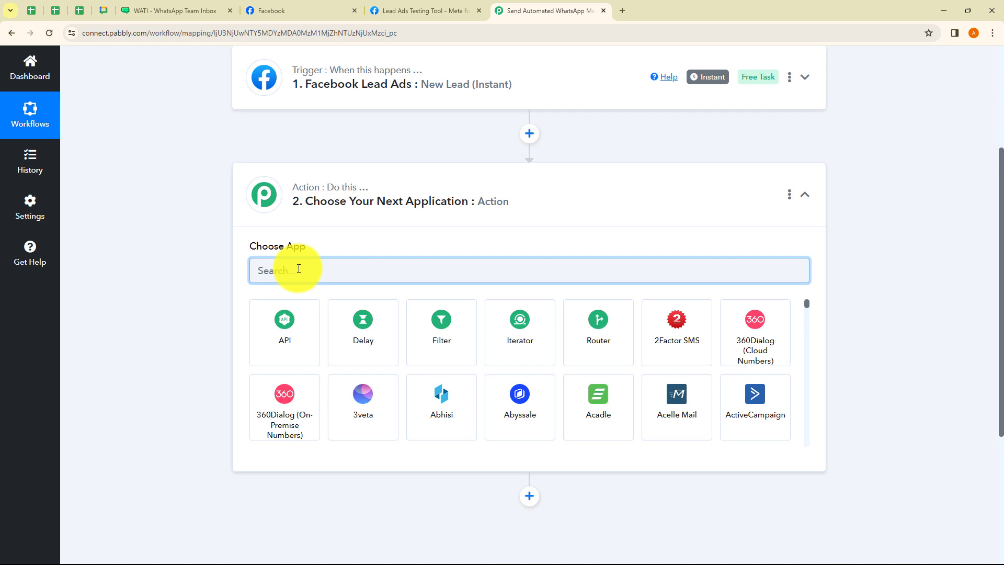
pyautogui.write('WATI')
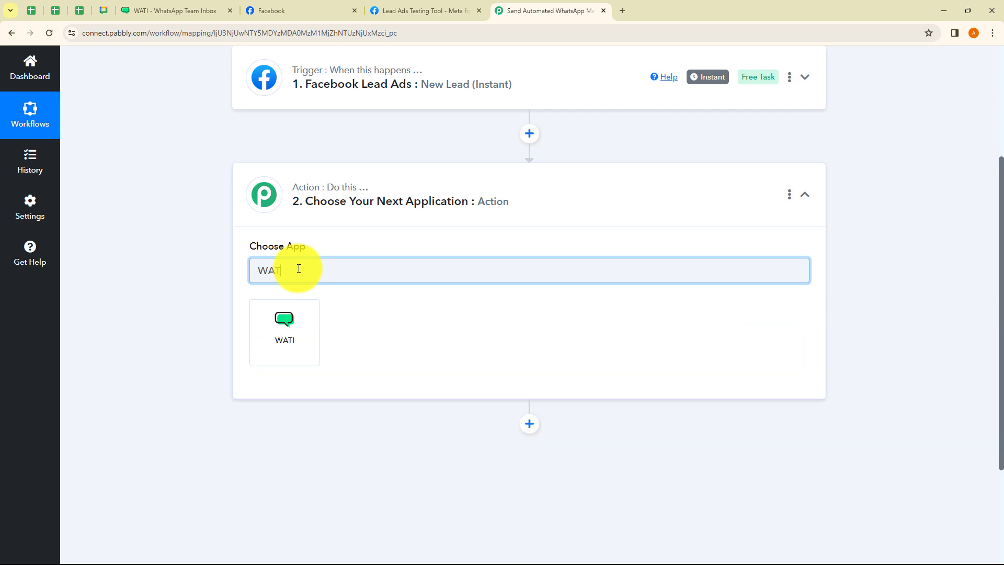
pyautogui.click(288, 323)
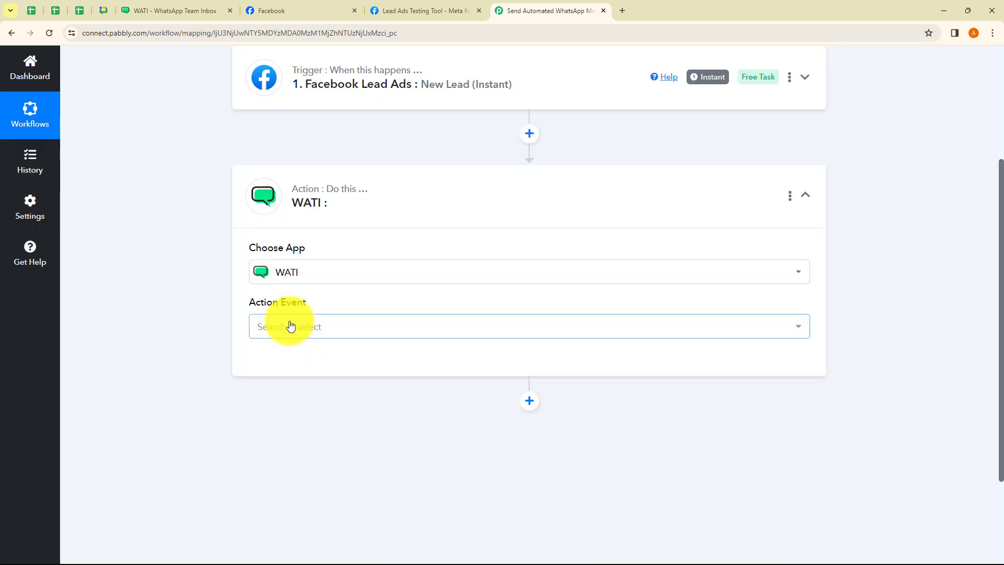
# - Set the WATI action event to Send Template Message and open its account connection settings
pyautogui.click(282, 326)
pyautogui.click(291, 390)
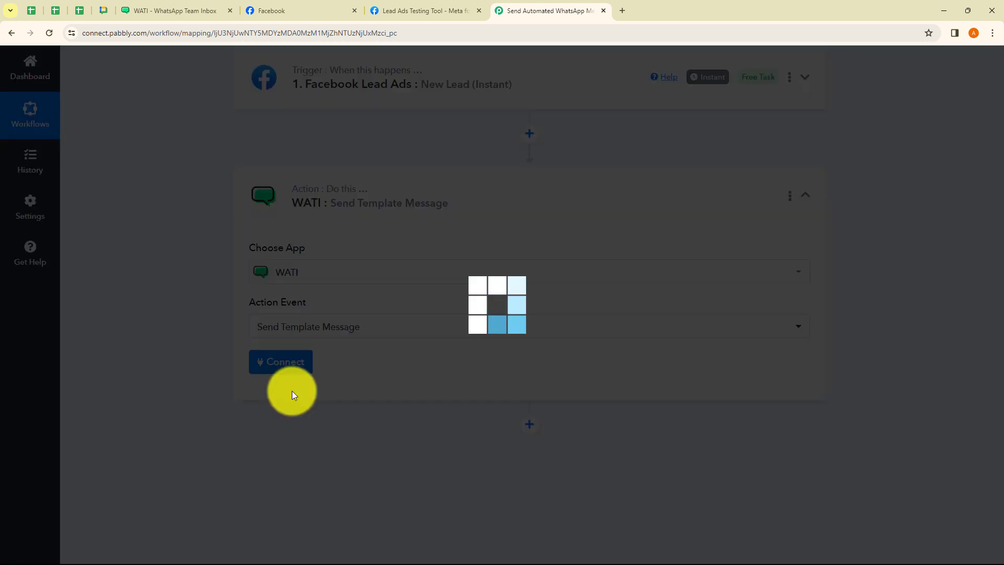
pyautogui.click(281, 366)
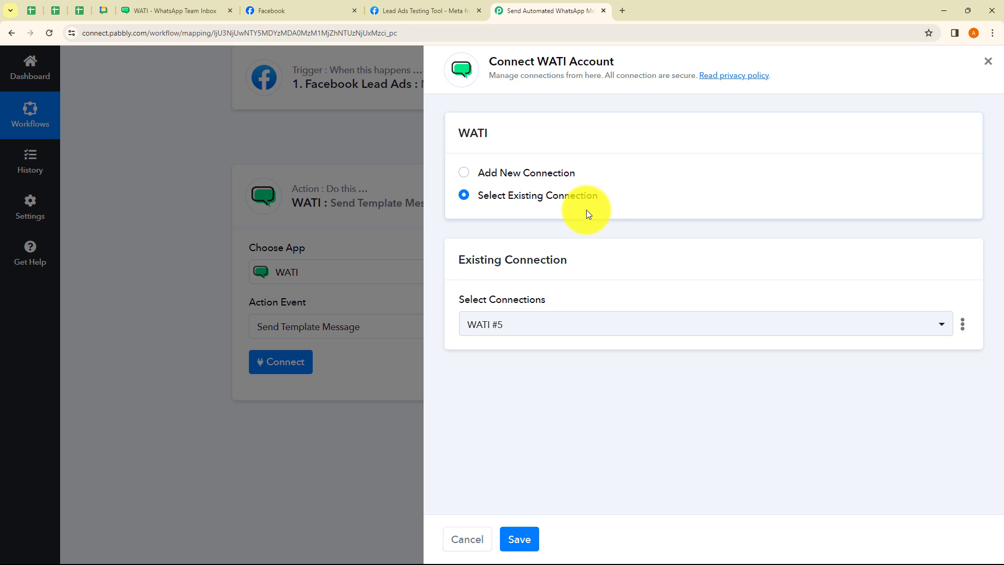
# - Compare the fields for a new WATI connection with the list of existing WATI connections
pyautogui.click(465, 174)
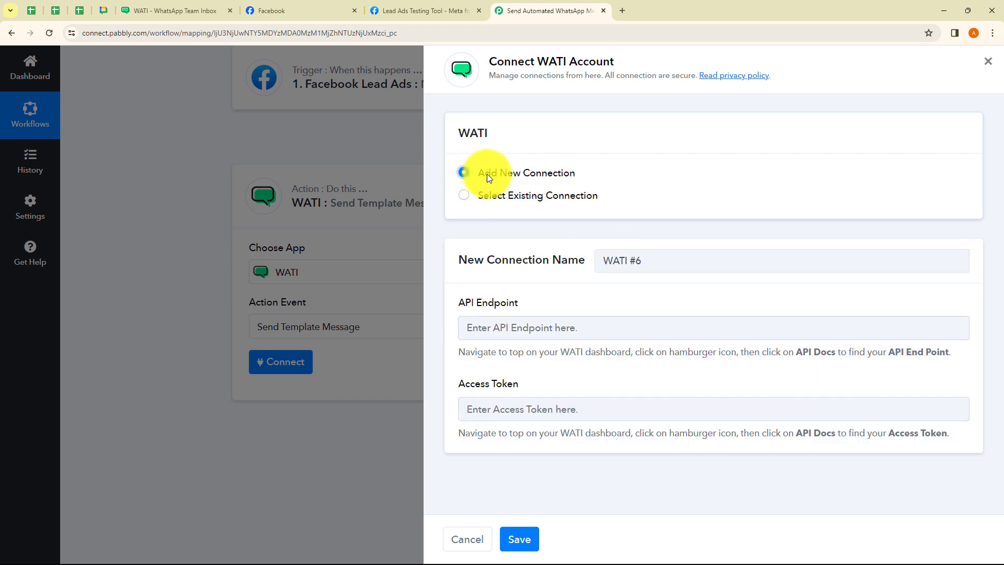
pyautogui.click(463, 197)
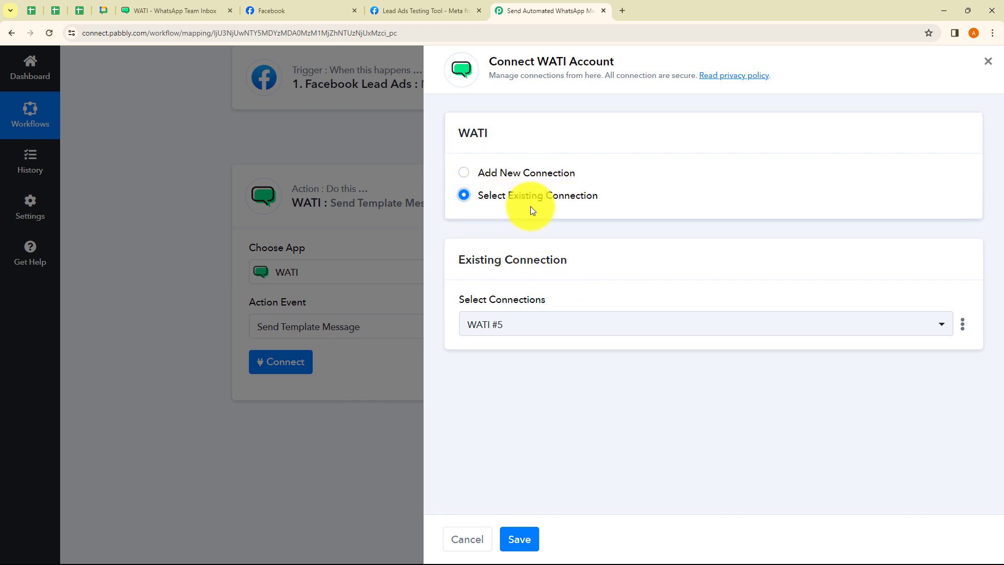
pyautogui.click(561, 330)
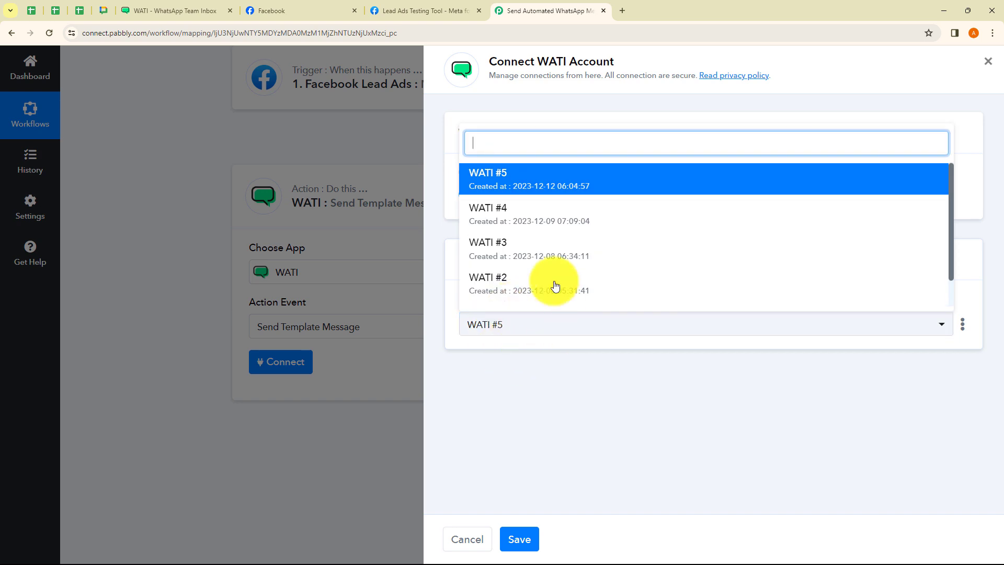
pyautogui.click(550, 381)
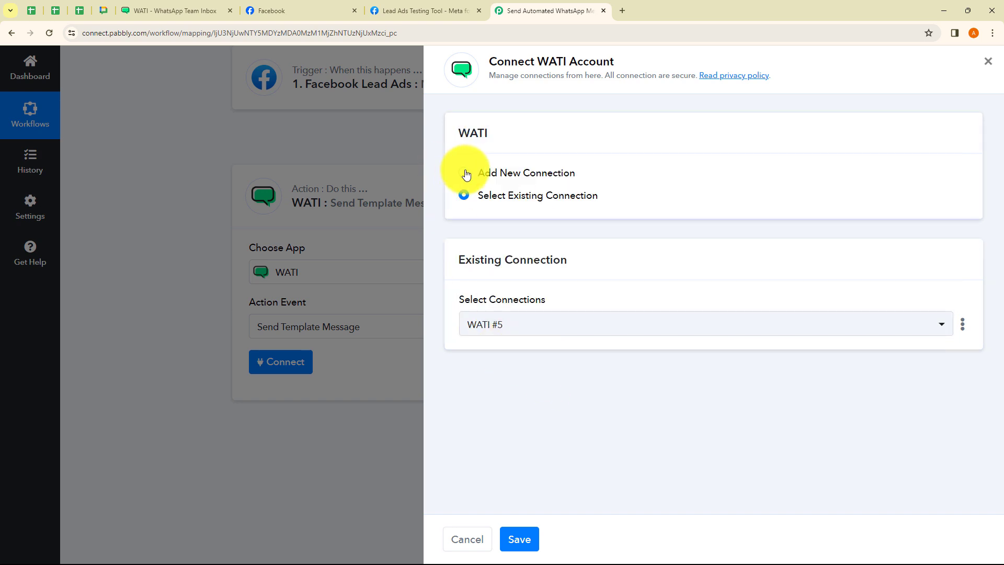
# - Choose to add a new WATI connection and examine the notes on finding the API Endpoint and Access Token
pyautogui.click(466, 174)
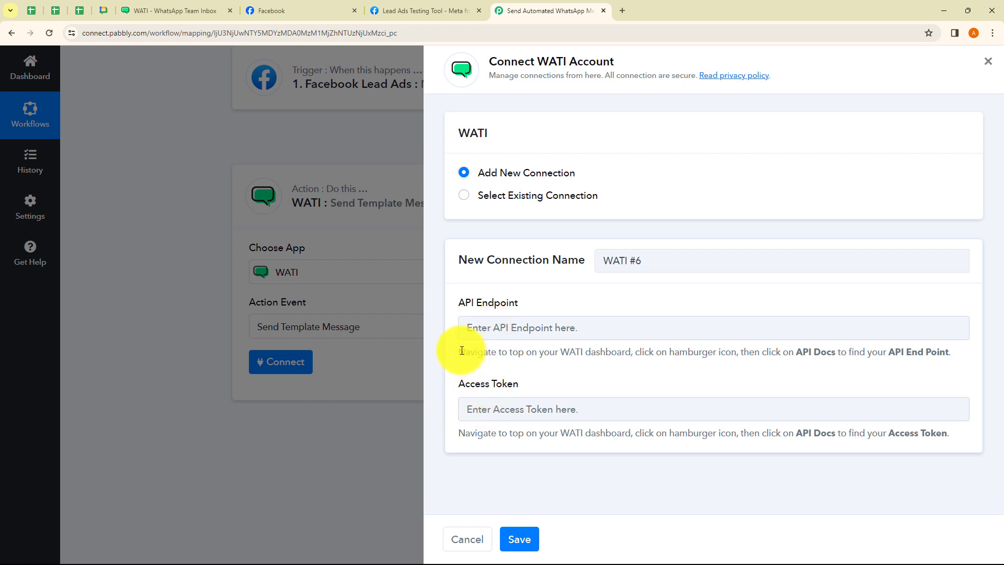
pyautogui.moveTo(461, 350); pyautogui.dragTo(939, 352)
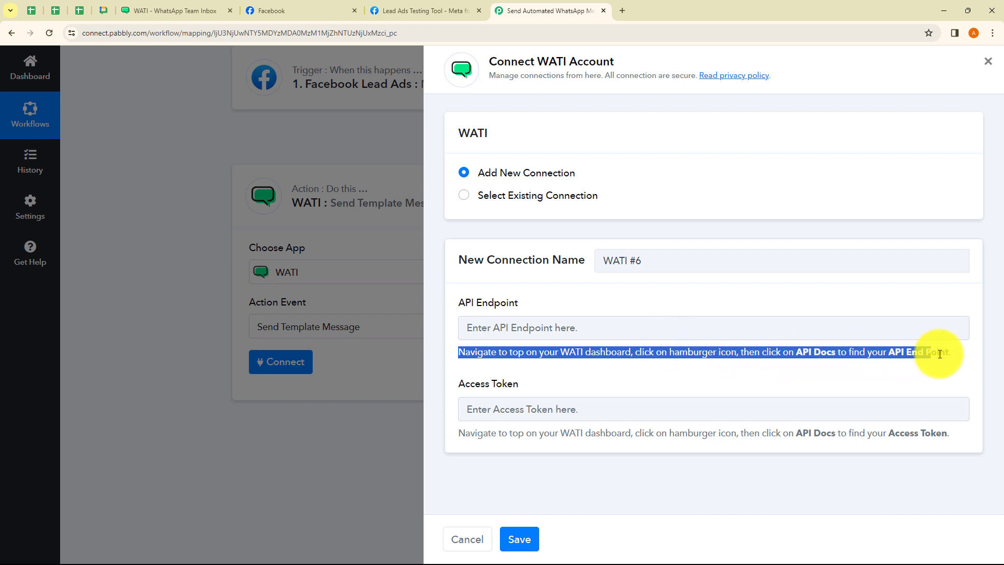
pyautogui.click(903, 371)
pyautogui.moveTo(895, 428); pyautogui.dragTo(941, 426)
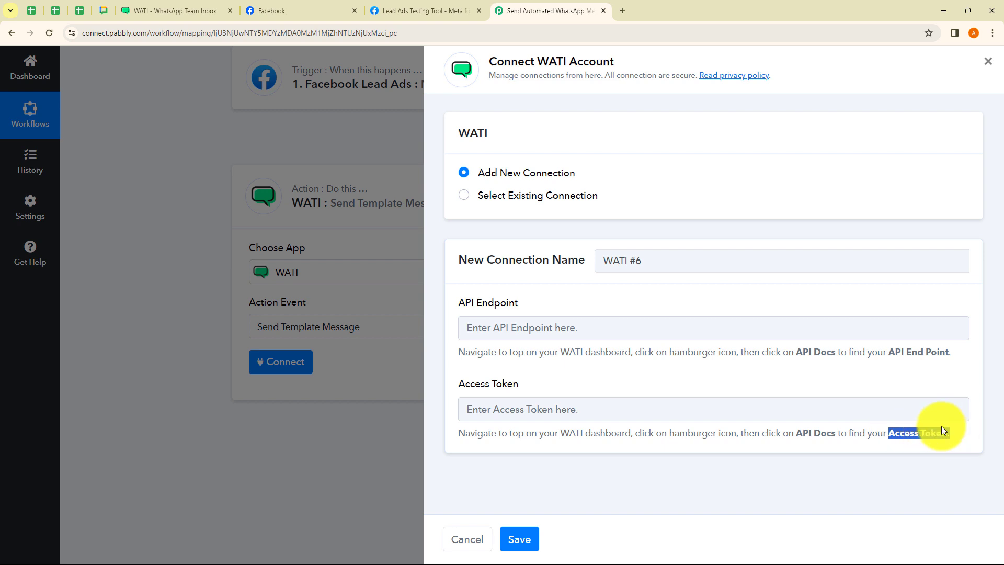
pyautogui.click(821, 389)
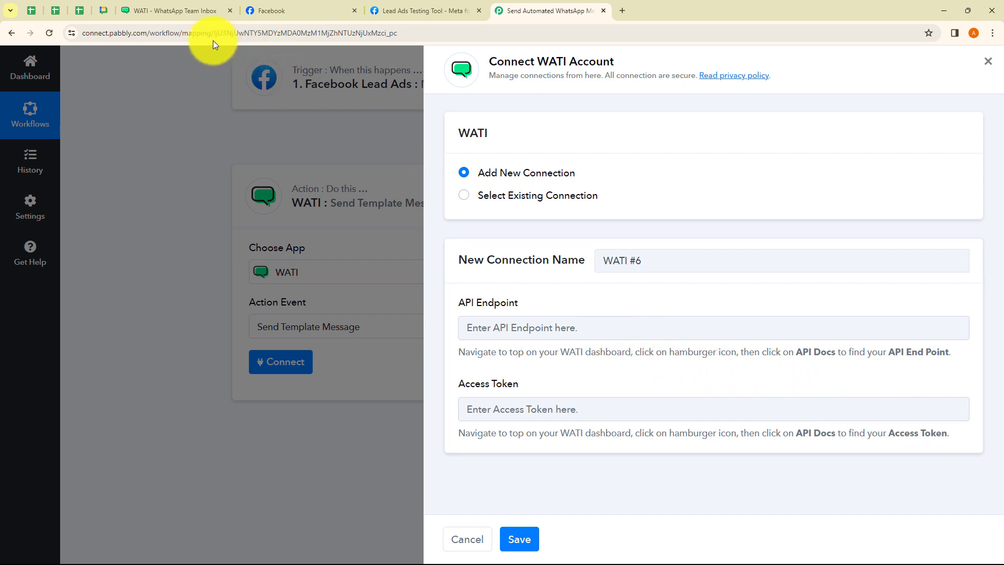
# - Switch to WATI, close the template view, locate the Access Token and API Endpoint in the API Docs, and return to the templates
pyautogui.click(189, 19)
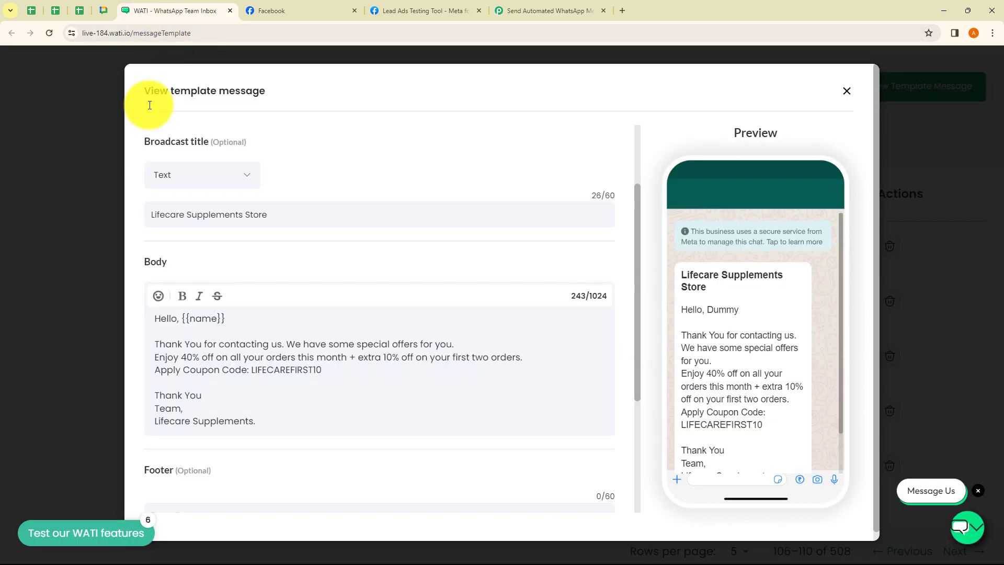
pyautogui.click(848, 95)
pyautogui.click(213, 79)
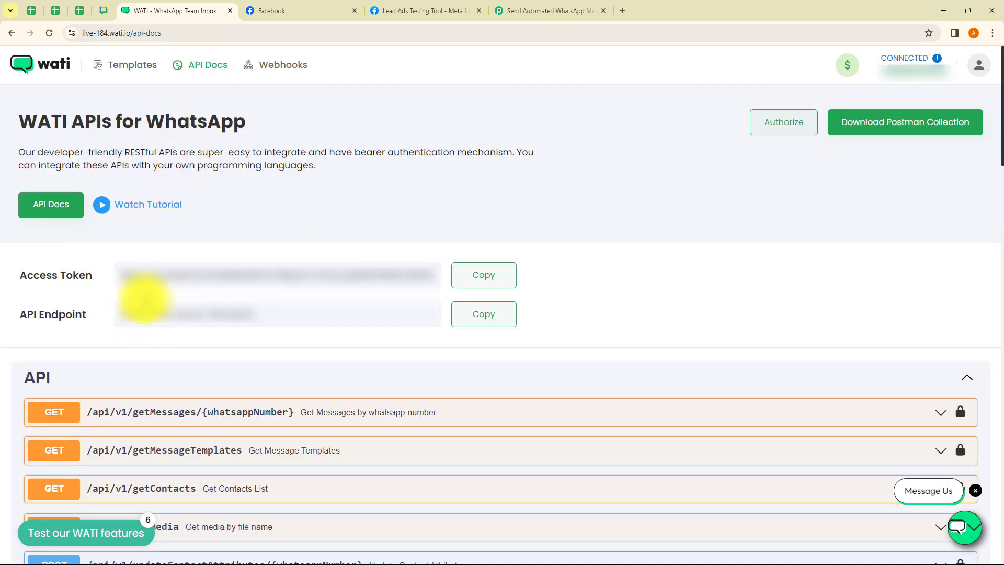
pyautogui.click(128, 71)
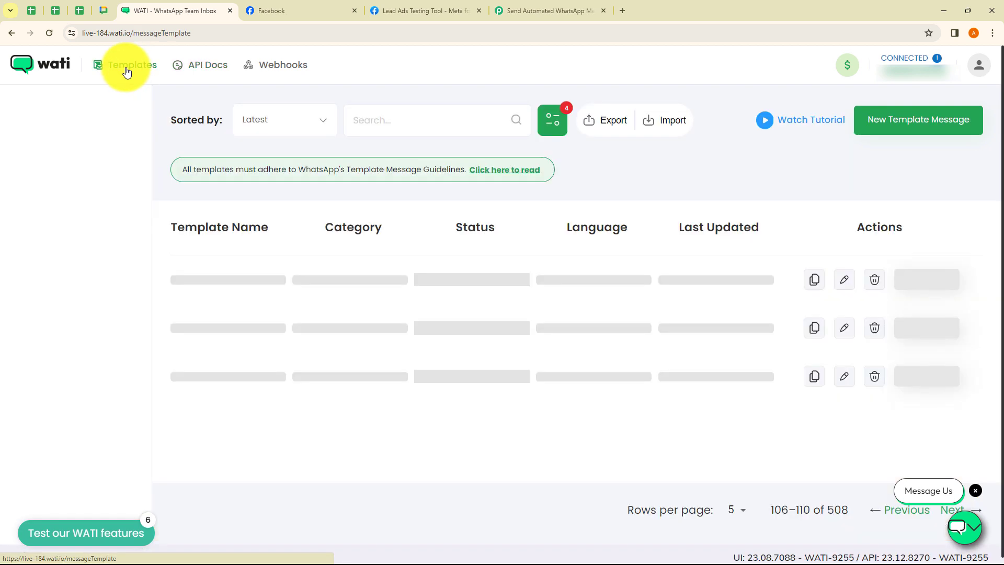
# - Switch back to Pabbly Connect and connect the WATI action through the existing connection WATI #5
pyautogui.click(552, 10)
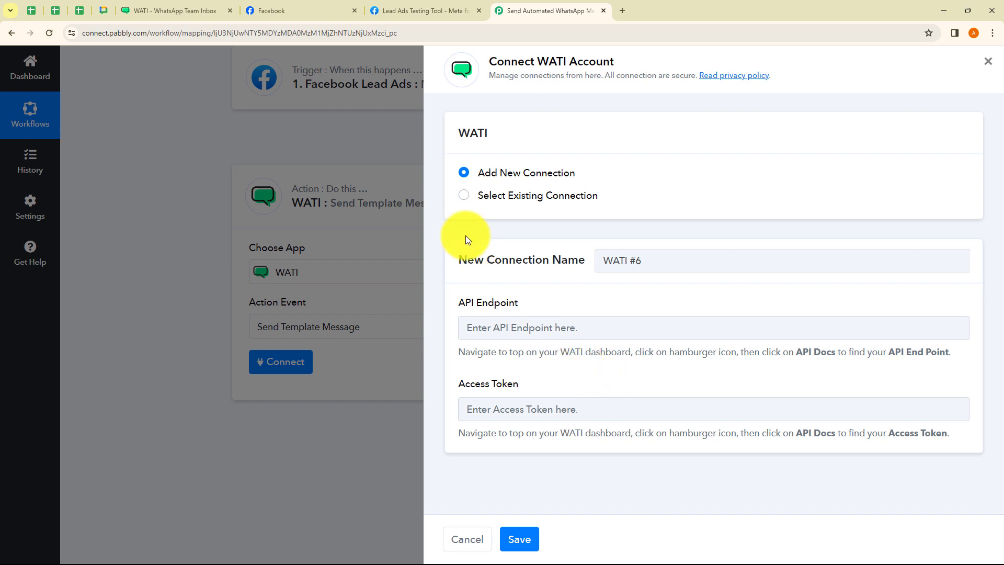
pyautogui.click(464, 197)
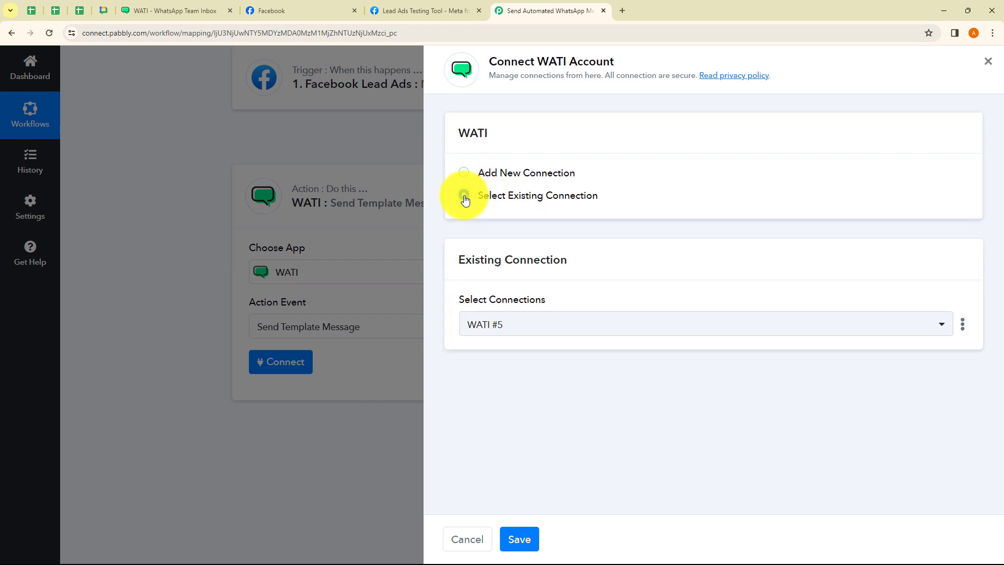
pyautogui.click(534, 540)
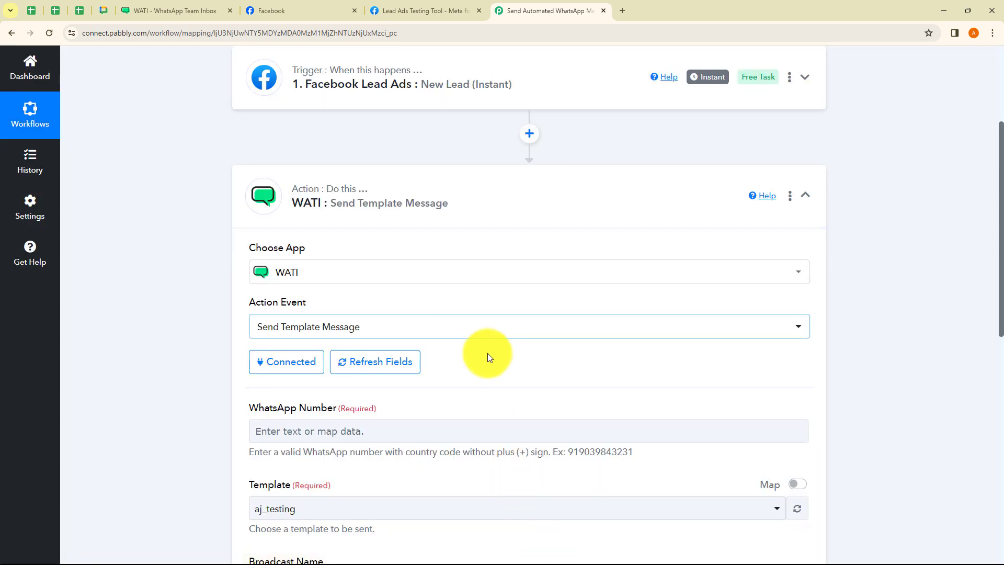
# - Map the WhatsApp Number to the lead's Res4 Phone Number from the Facebook Lead Ads trigger
pyautogui.scroll(-1, 459, 225)
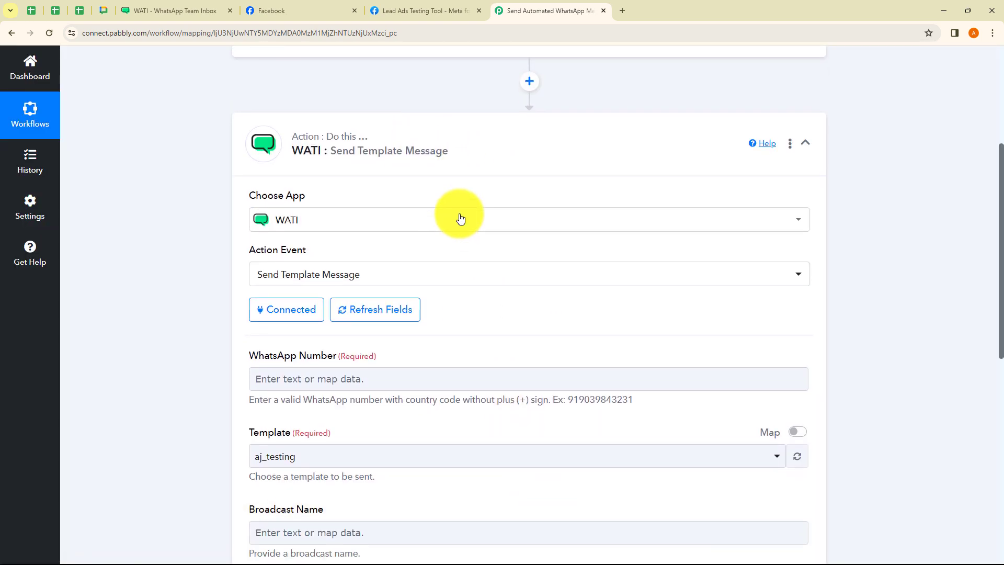
pyautogui.scroll(-3, 466, 231)
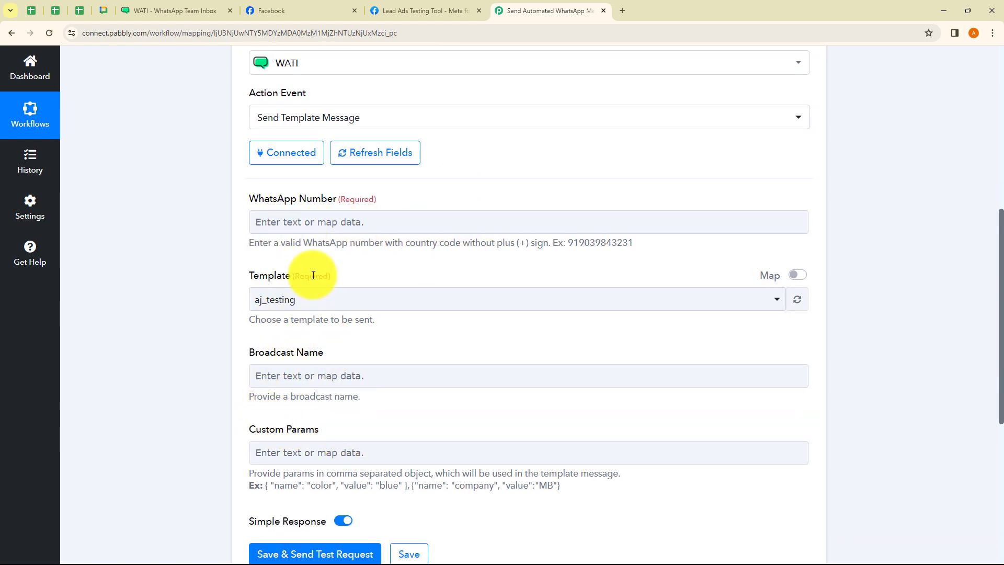
pyautogui.click(317, 224)
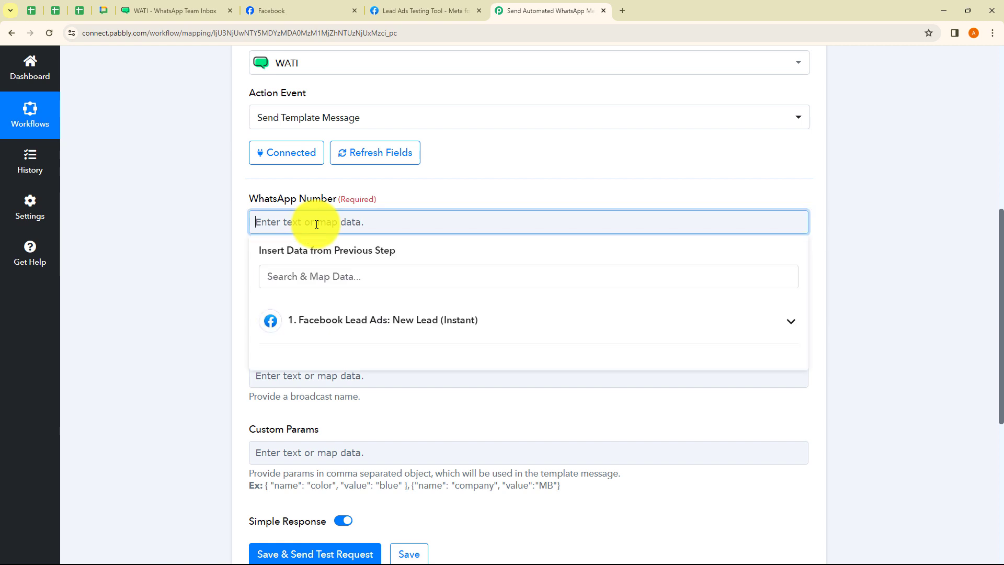
pyautogui.click(224, 218)
pyautogui.click(280, 226)
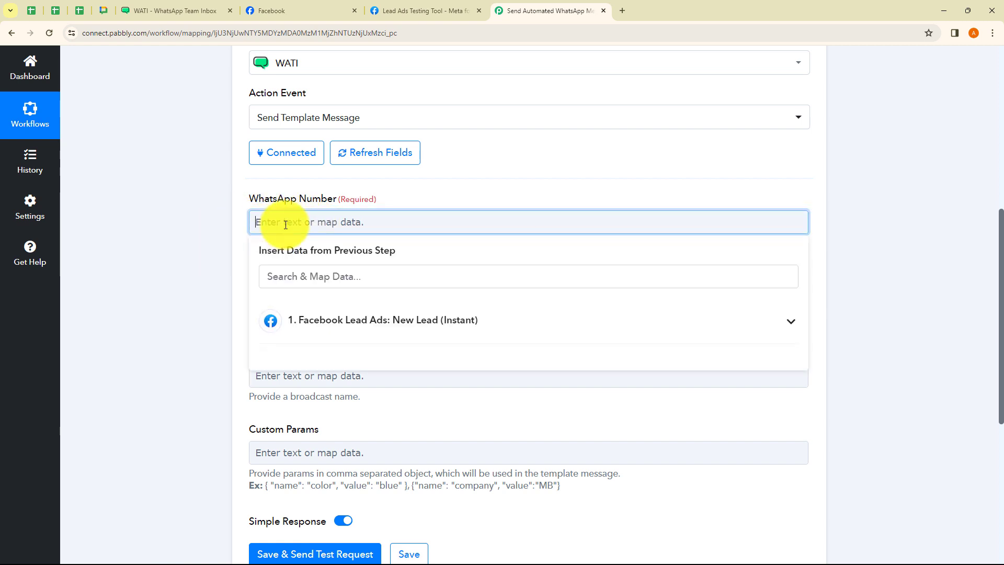
pyautogui.click(332, 317)
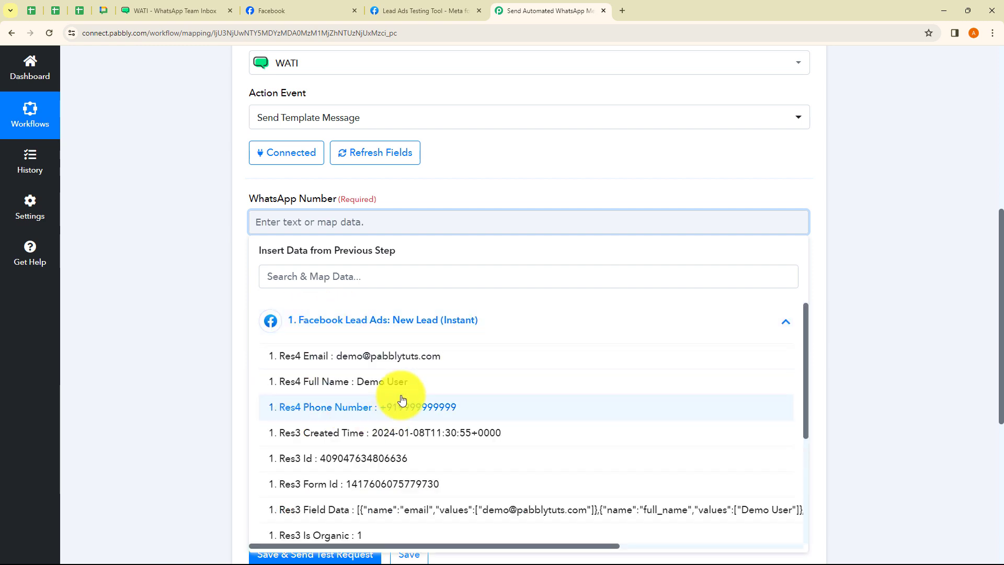
pyautogui.click(460, 407)
pyautogui.click(202, 271)
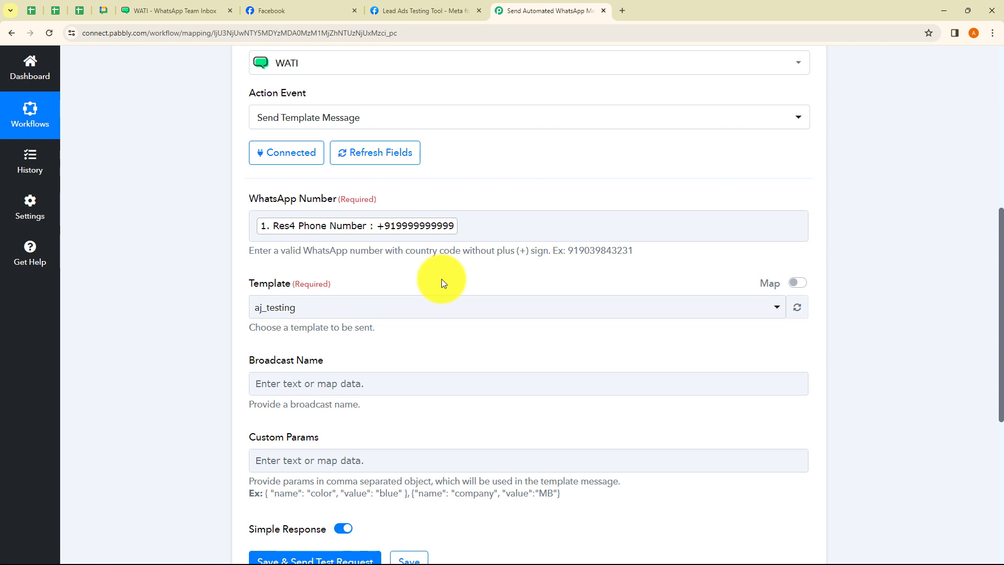
# - Review the Facebook lead data available for mapping into the WhatsApp Number
pyautogui.click(460, 228)
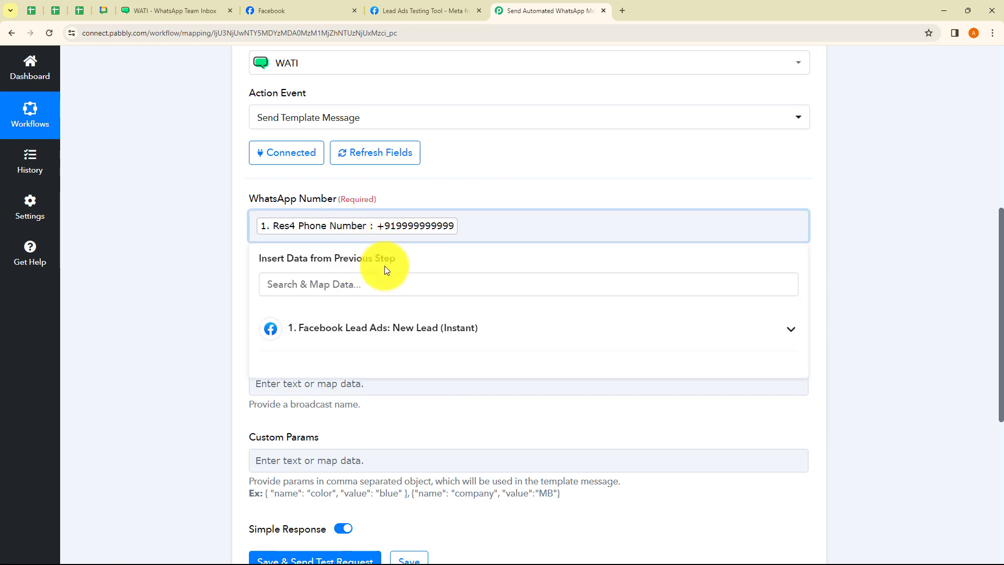
pyautogui.click(376, 328)
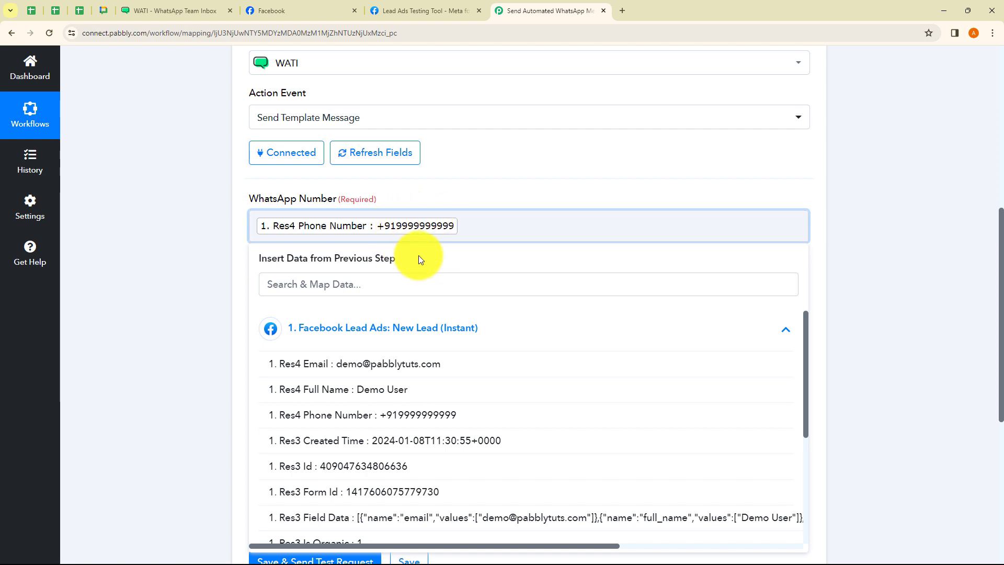
pyautogui.click(205, 256)
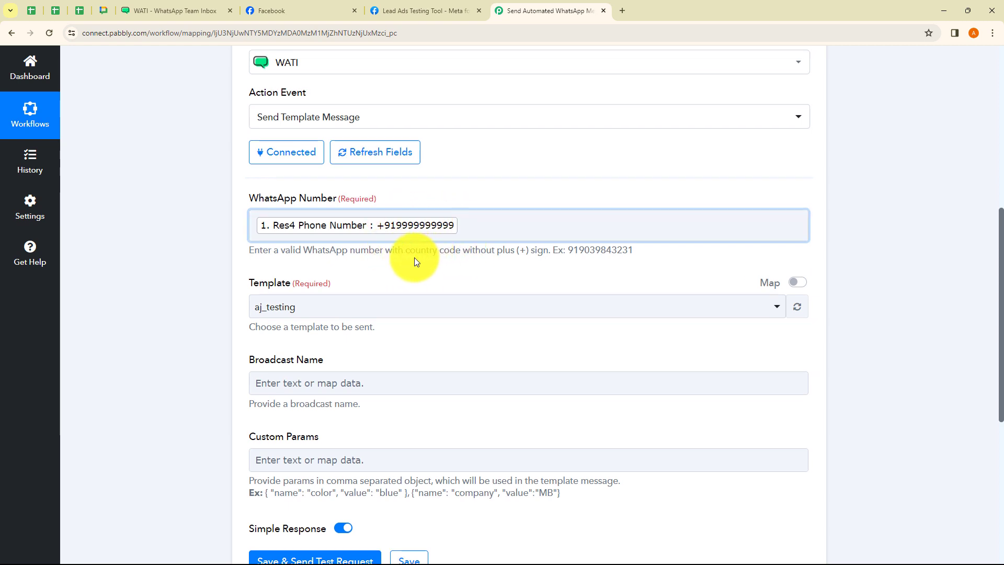
# - Check the template's name in WATI and set the action's message template to lifecare_supplements
pyautogui.scroll(-2, 414, 257)
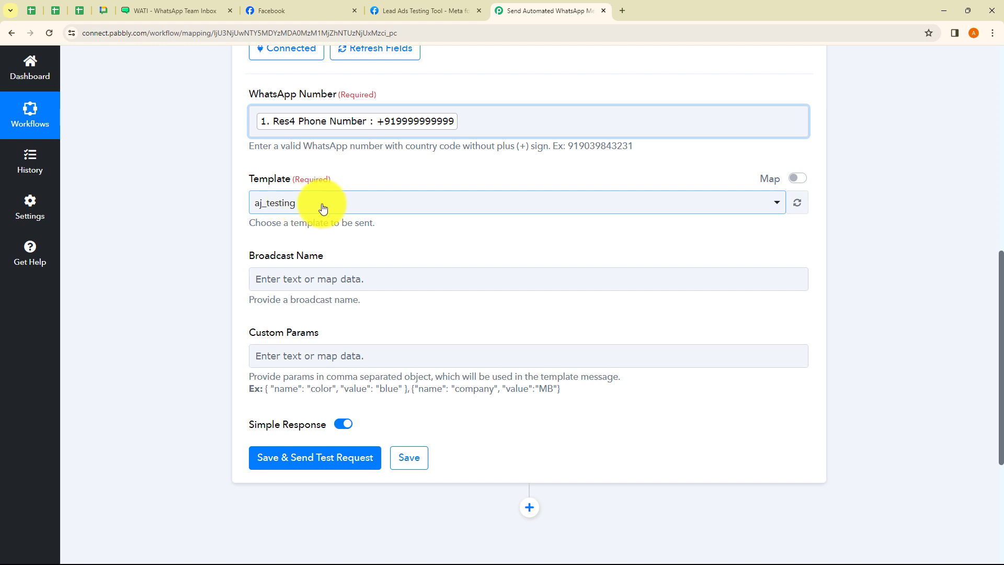
pyautogui.click(323, 208)
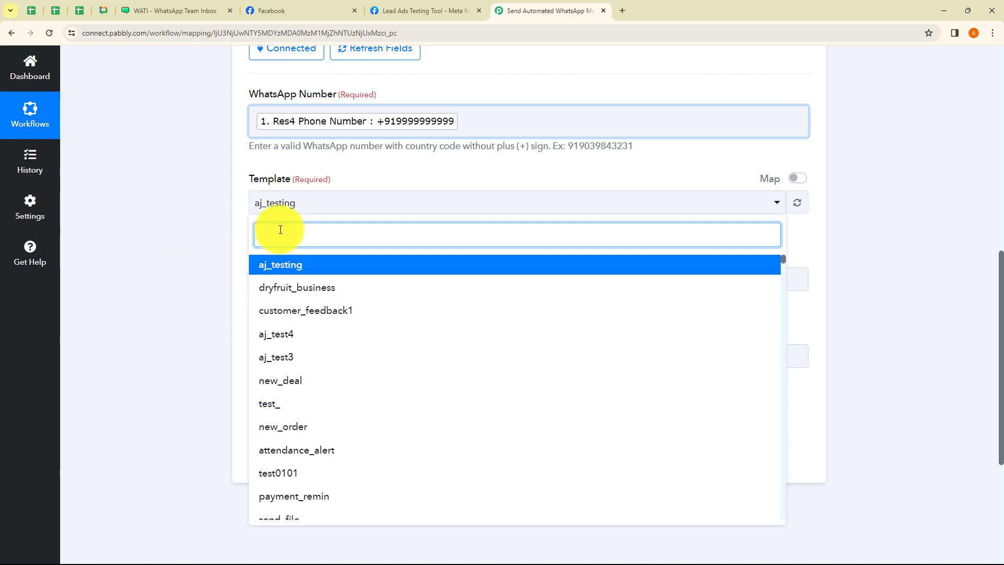
pyautogui.click(178, 16)
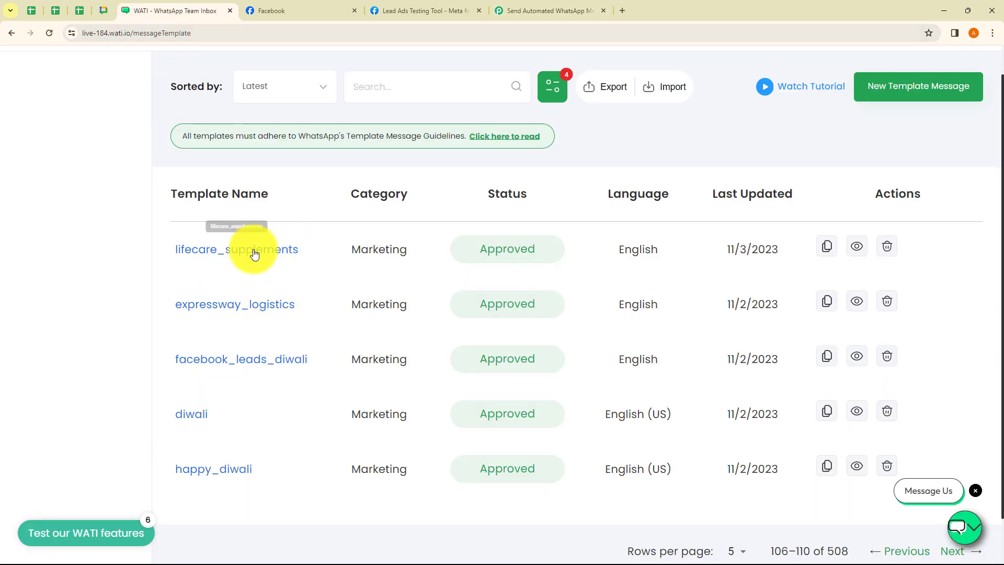
pyautogui.click(525, 12)
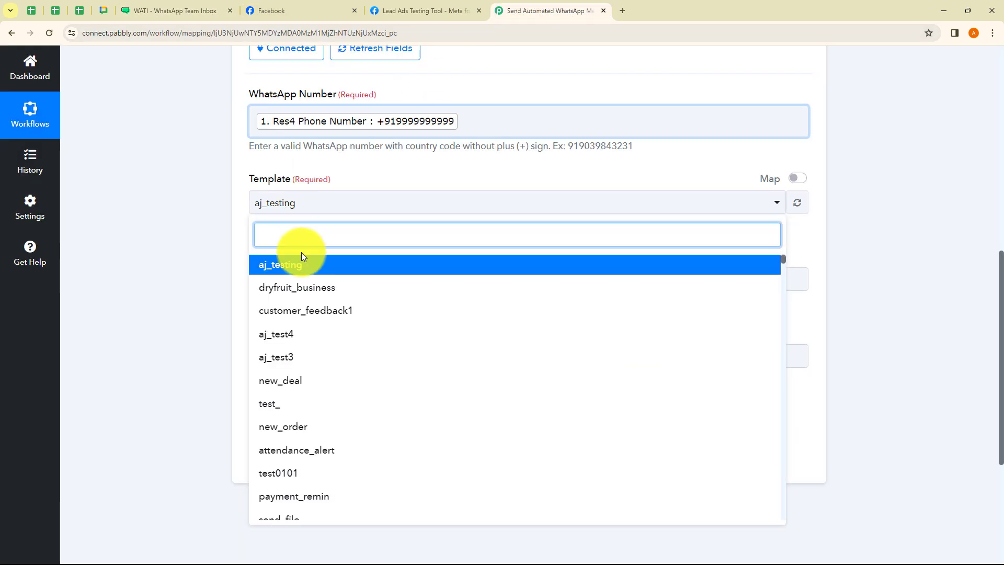
pyautogui.write('Life')
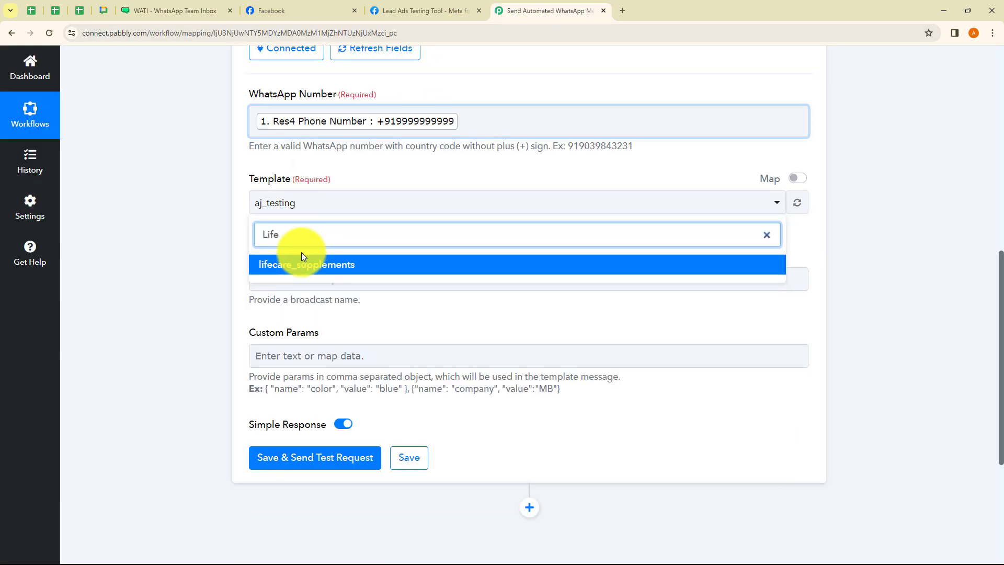
pyautogui.click(303, 265)
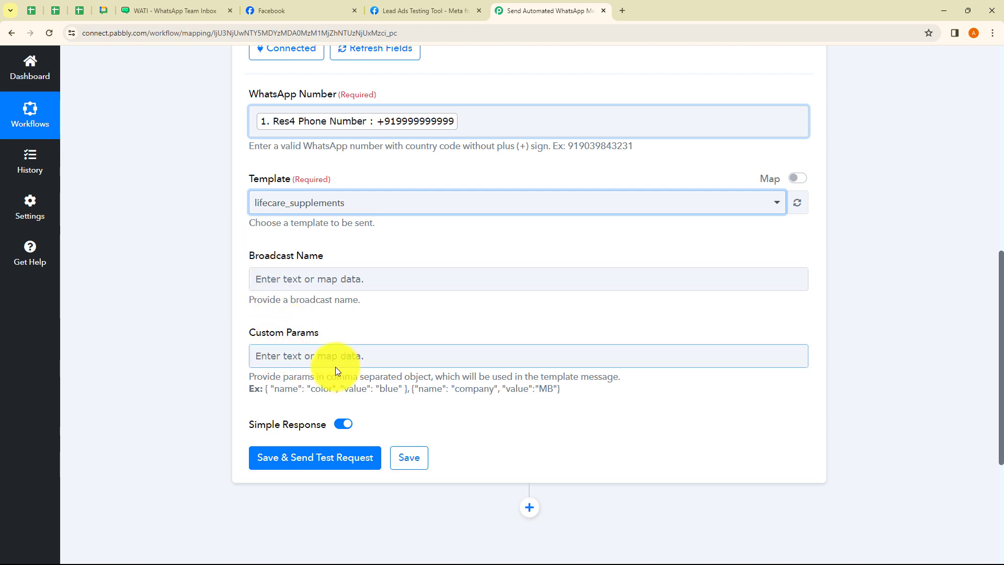
# - View the lifecare_supplements template in WATI and look at the blank form for creating a new template message
pyautogui.click(180, 11)
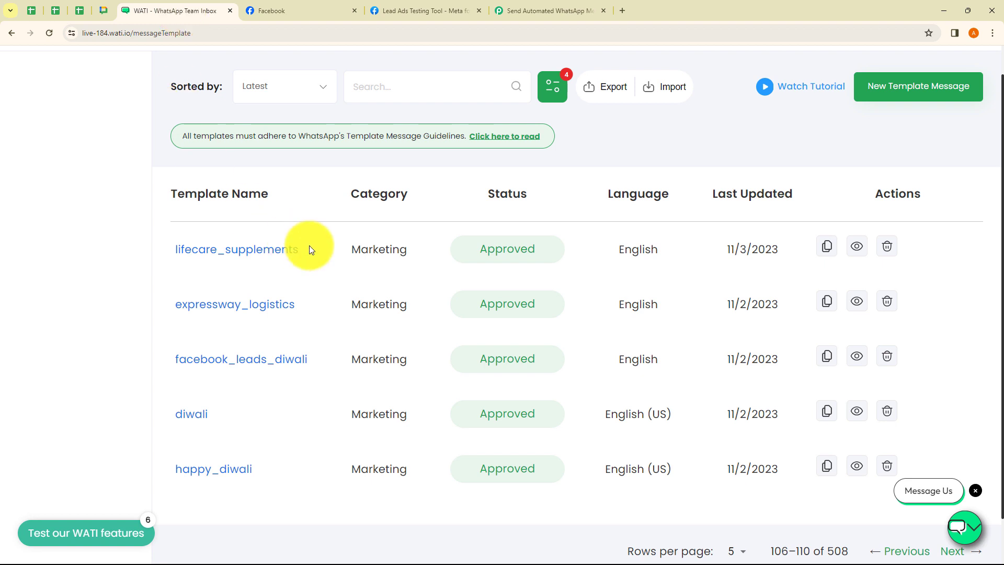
pyautogui.click(234, 251)
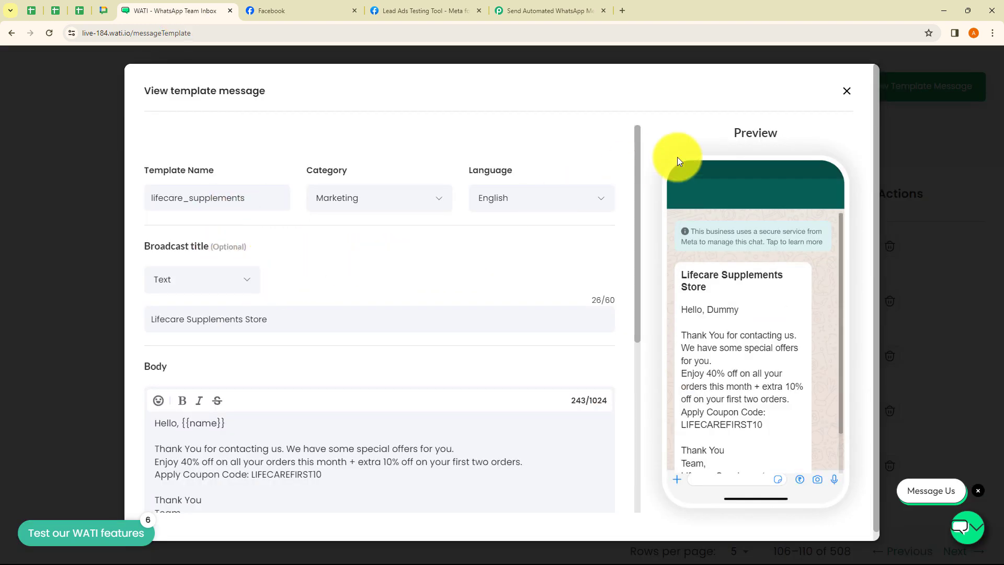
pyautogui.click(847, 92)
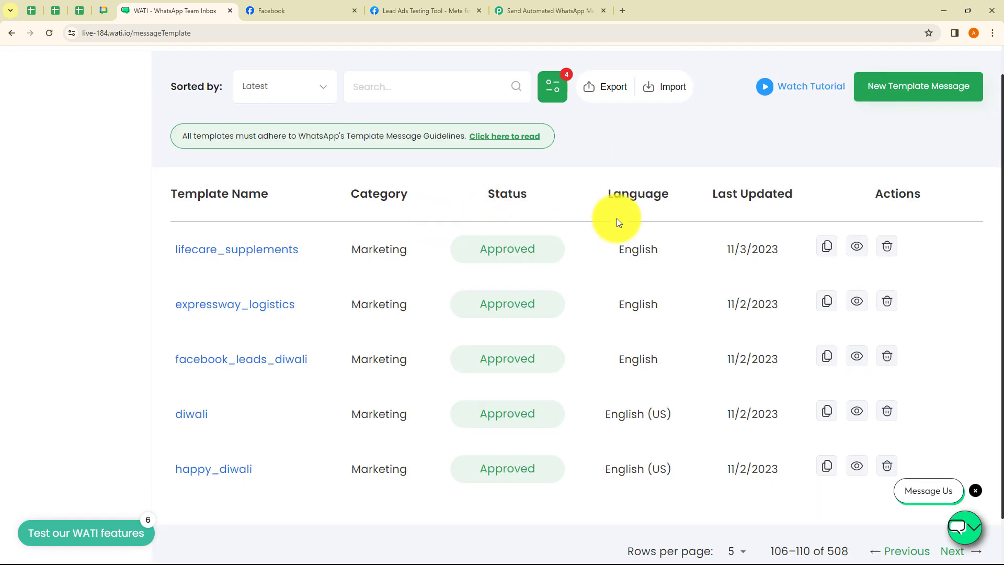
pyautogui.click(904, 109)
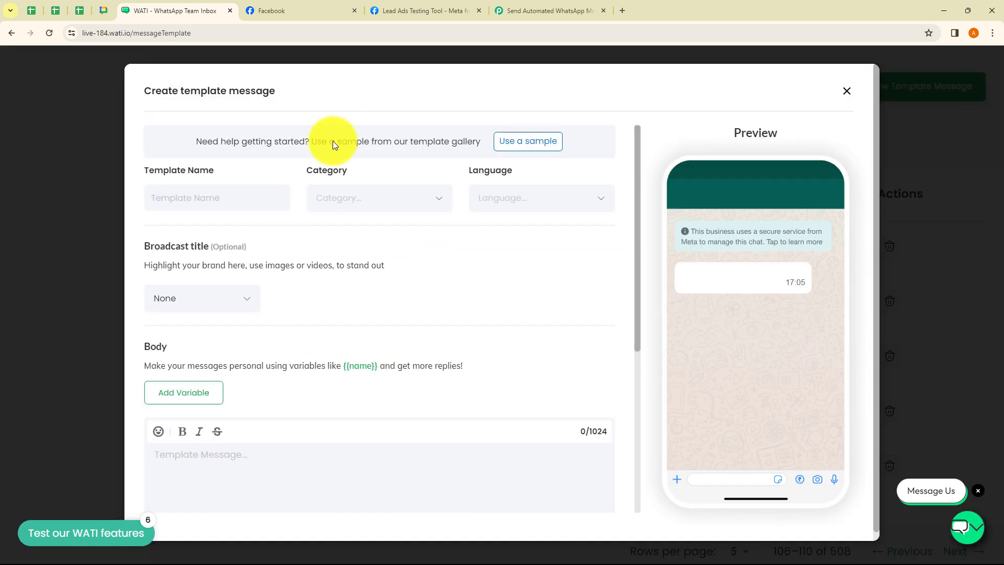
pyautogui.click(847, 91)
# - Examine the broadcast title, message body and preview of the lifecare_supplements template, and close it
pyautogui.click(247, 250)
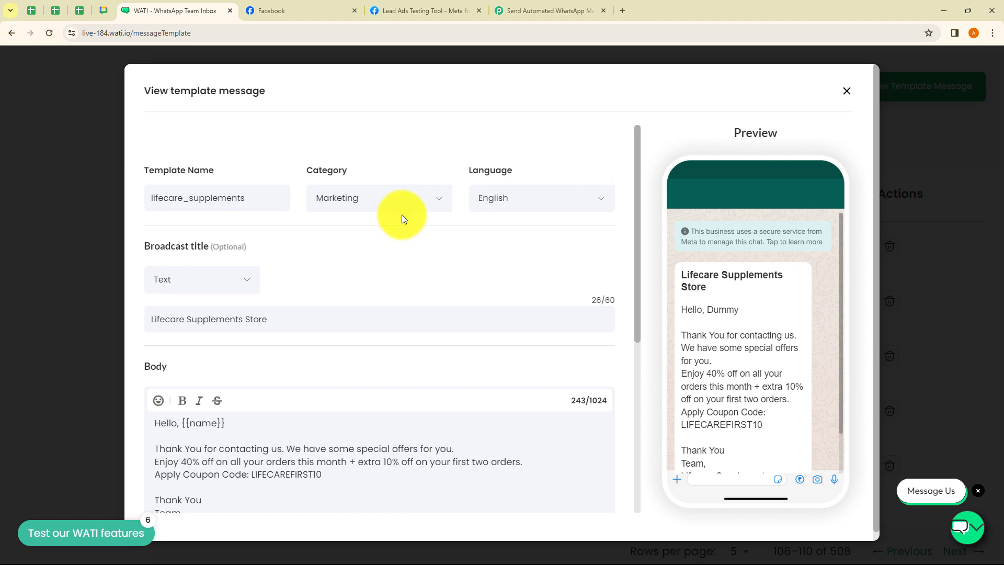
pyautogui.scroll(-1, 287, 252)
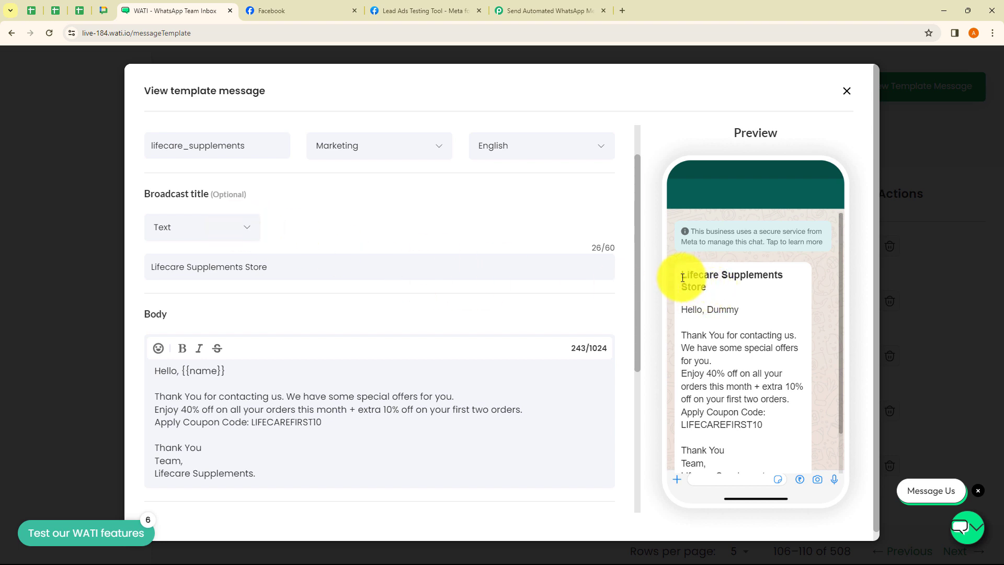
pyautogui.tripleClick(712, 284)
pyautogui.hotkey('ctrl', 'c')
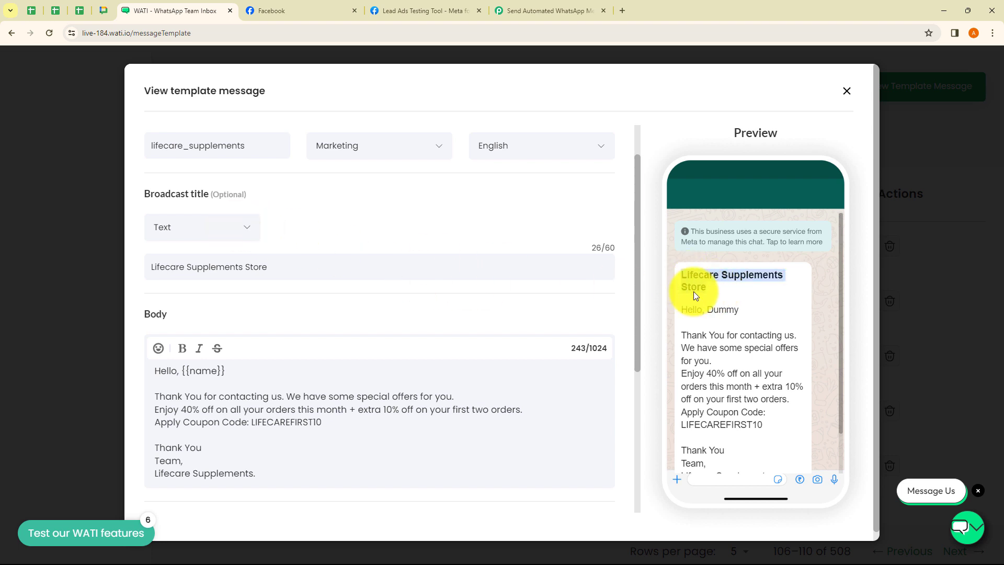
pyautogui.click(475, 241)
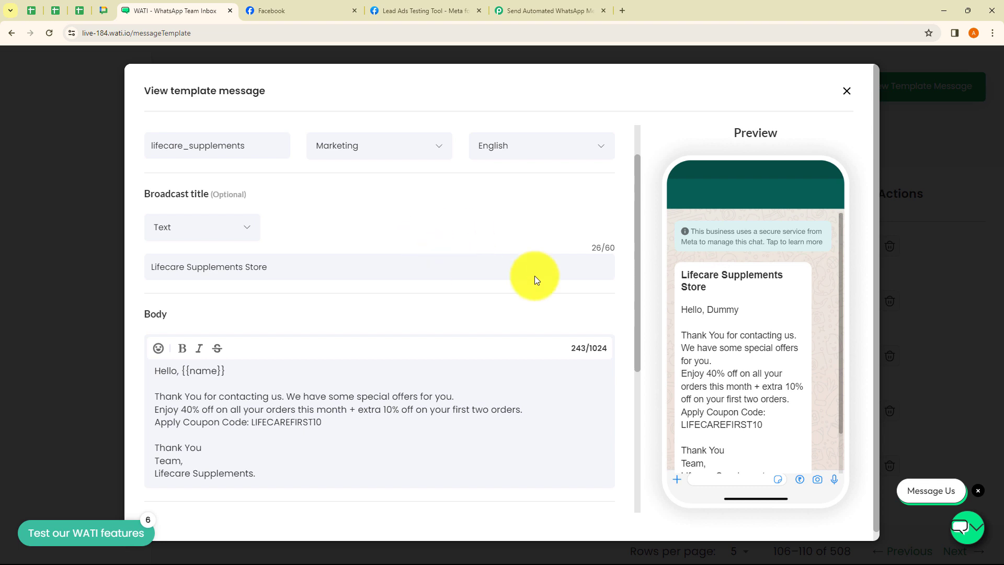
pyautogui.click(242, 227)
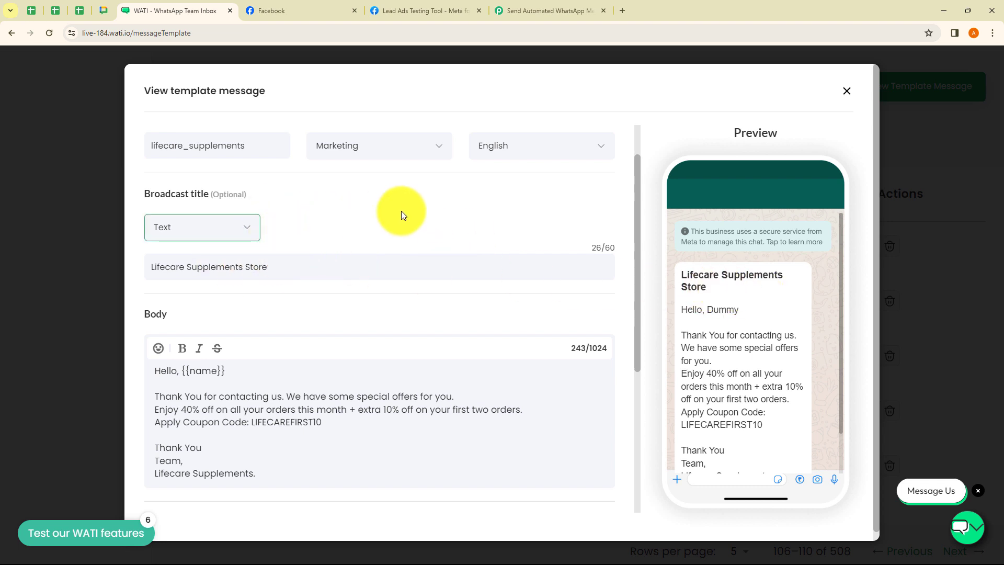
pyautogui.click(847, 92)
# - Examine the Media broadcast title options and the body section in a new template form, and discard the form unsaved
pyautogui.click(898, 97)
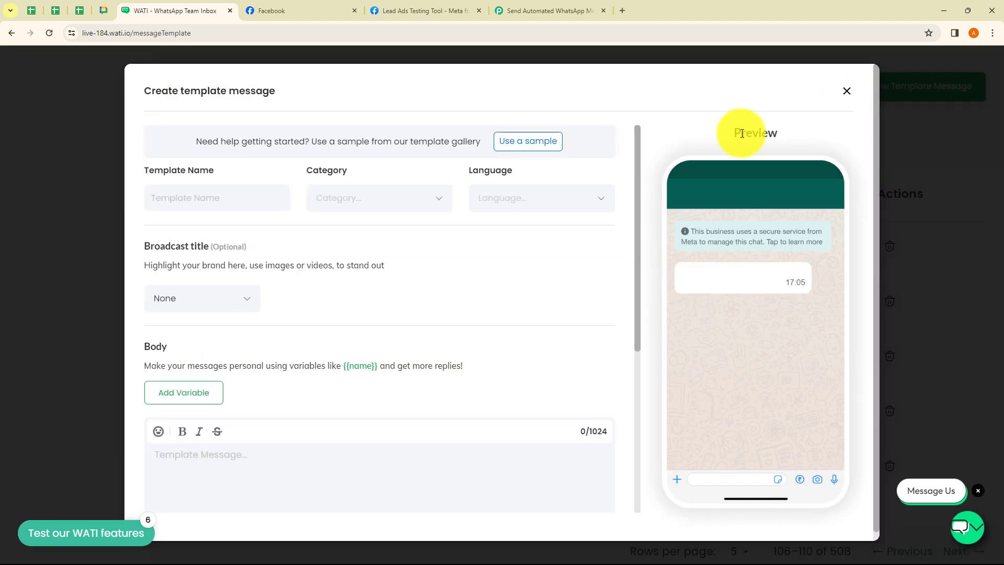
pyautogui.click(239, 292)
pyautogui.click(208, 347)
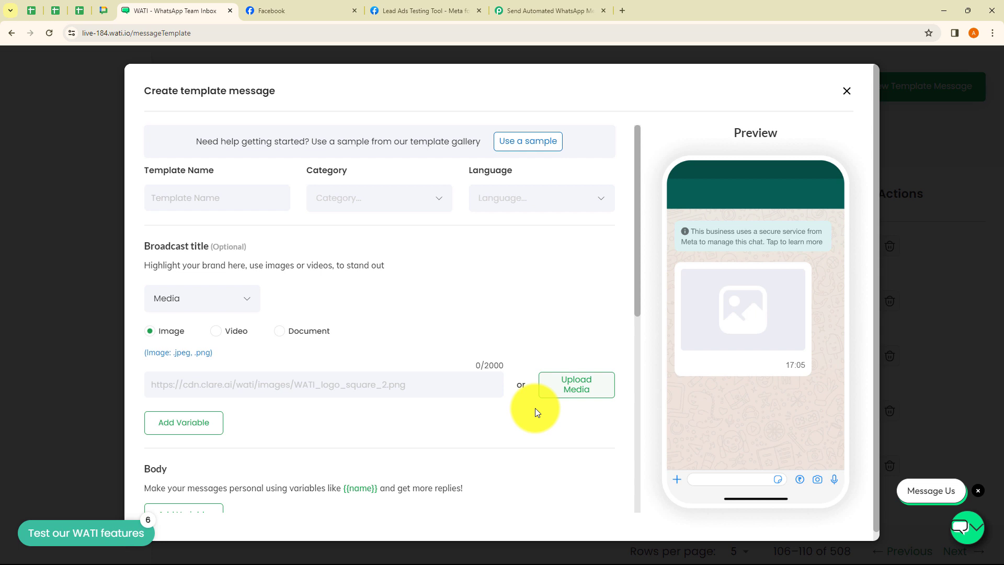
pyautogui.scroll(-4, 420, 407)
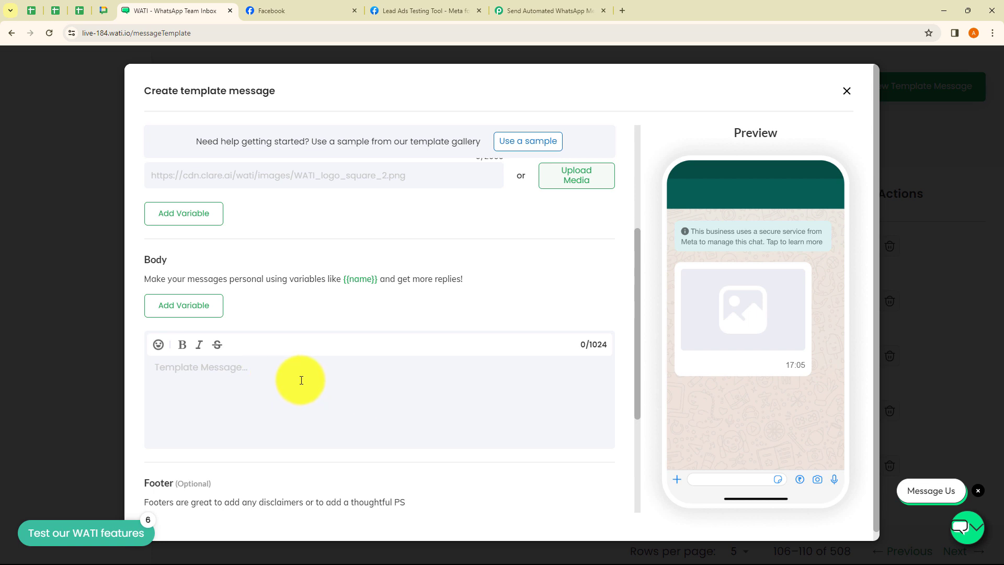
pyautogui.click(562, 9)
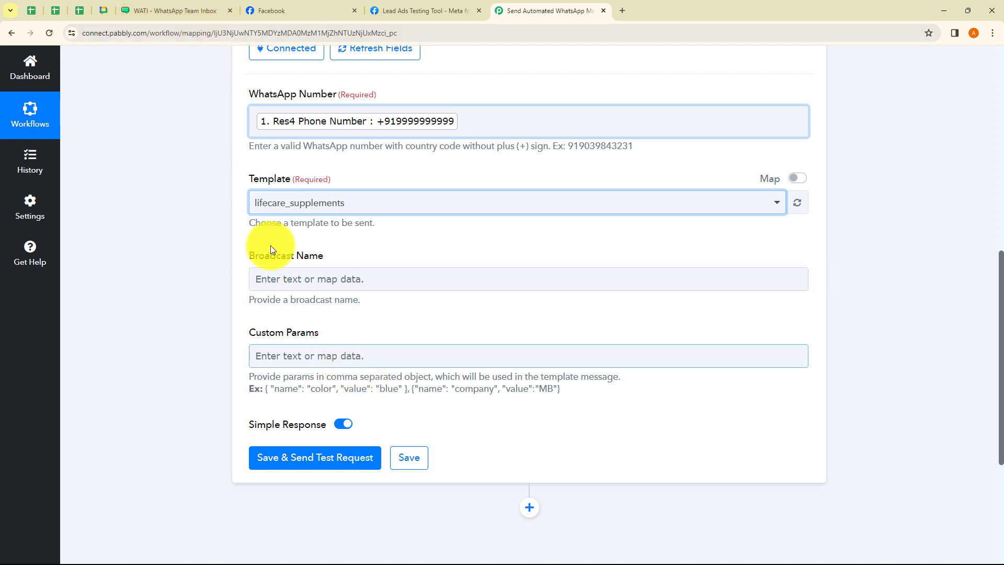
pyautogui.click(162, 12)
pyautogui.click(847, 99)
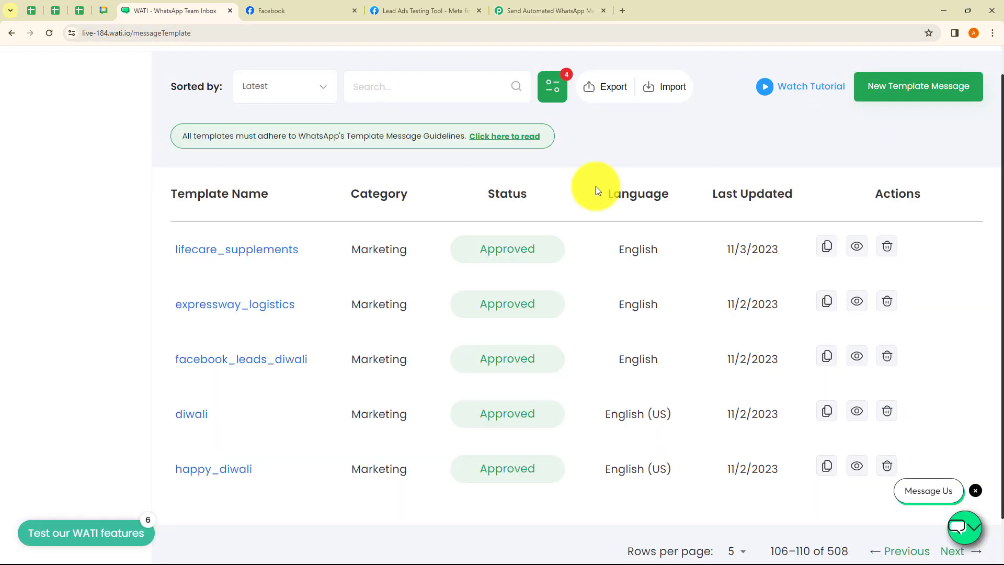
# - Open the lifecare_supplements template and examine its body, footer, buttons, sample content and message preview
pyautogui.click(289, 258)
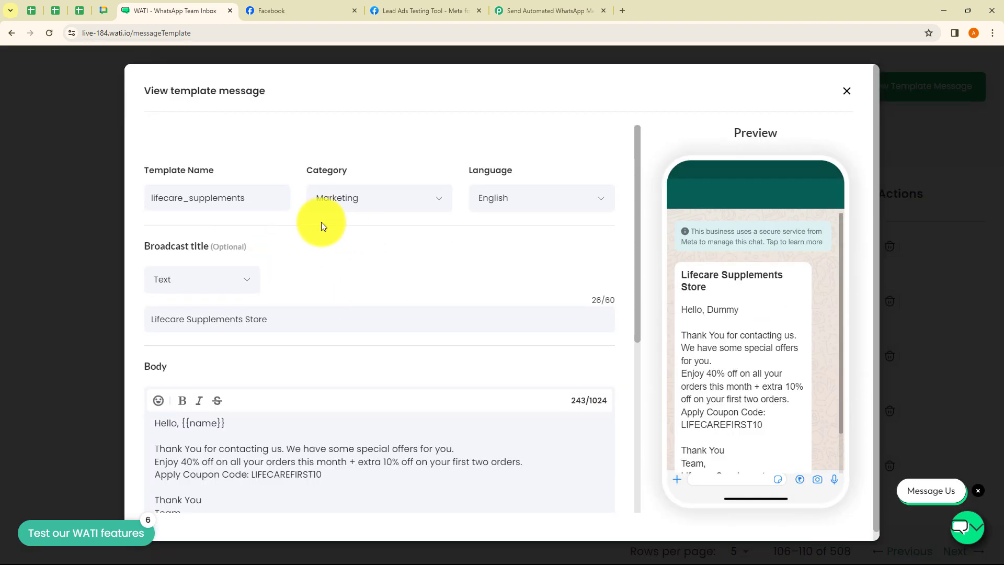
pyautogui.scroll(-3, 328, 290)
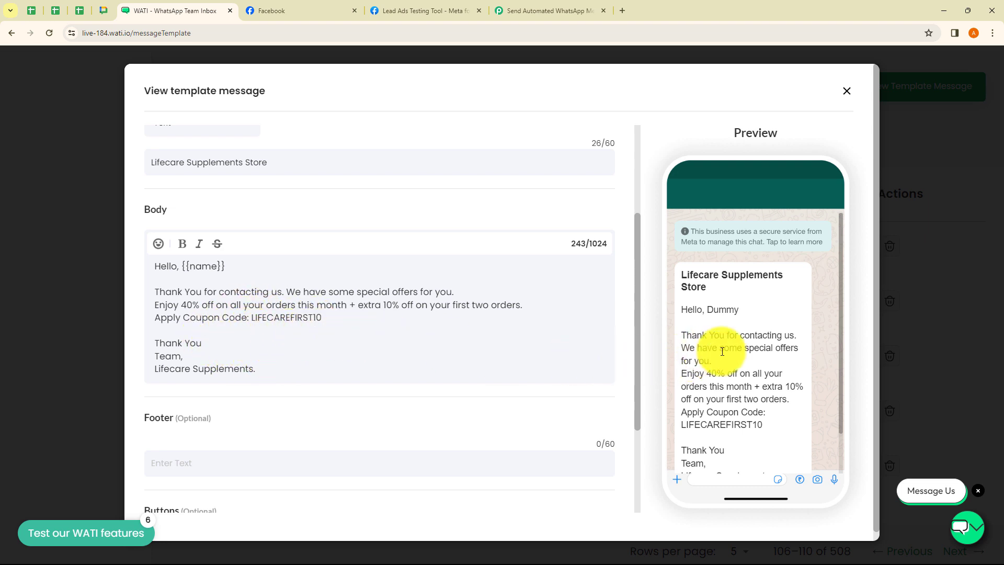
pyautogui.scroll(-2, 719, 348)
pyautogui.scroll(-2, 453, 335)
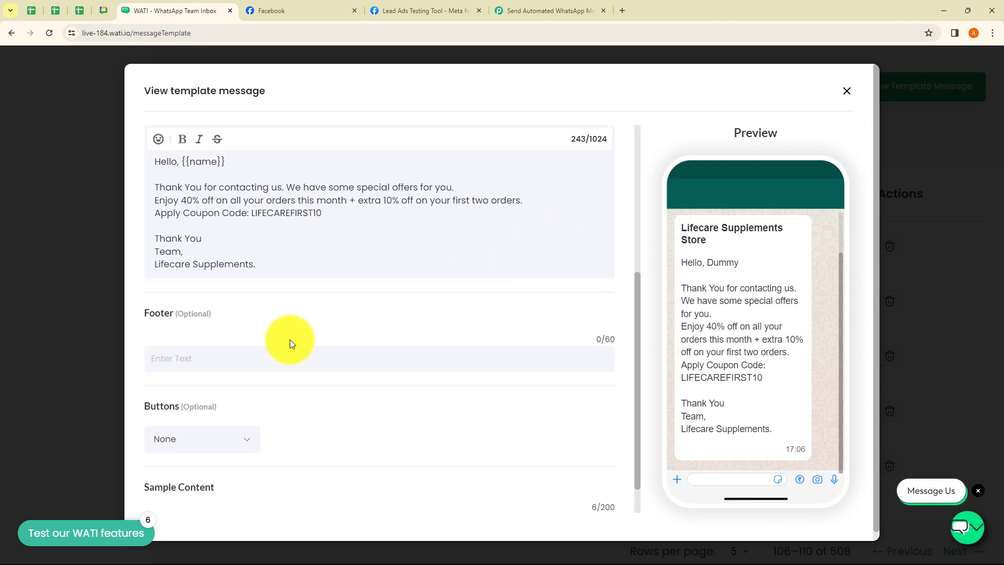
pyautogui.scroll(-1, 291, 343)
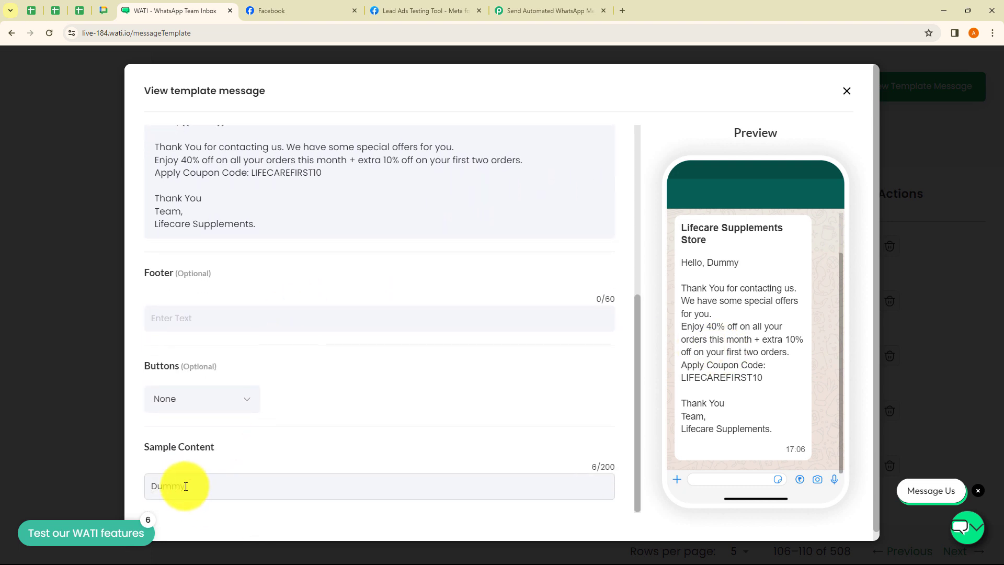
pyautogui.scroll(2, 251, 376)
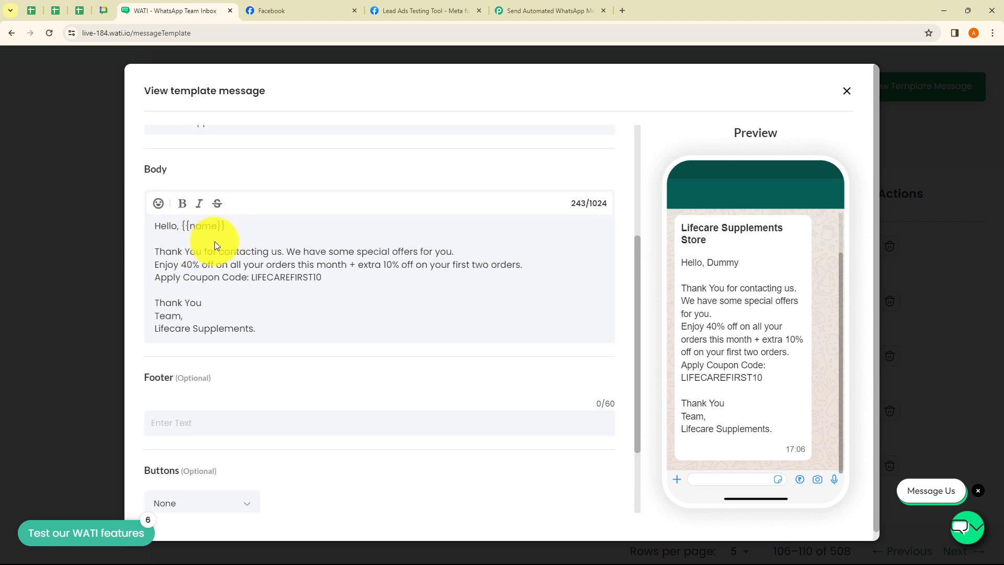
pyautogui.scroll(-2, 214, 241)
pyautogui.scroll(1, 222, 204)
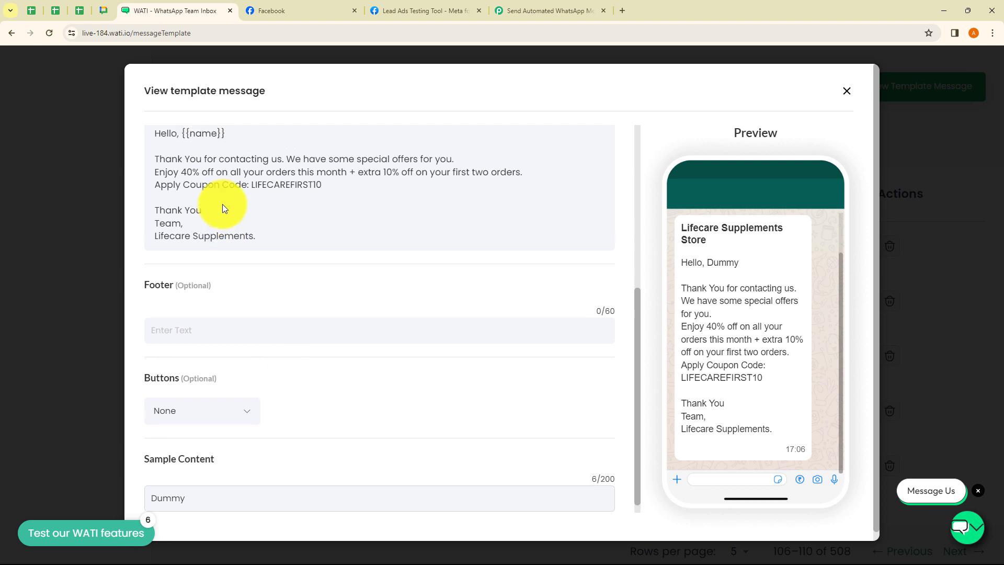
pyautogui.scroll(-1, 293, 376)
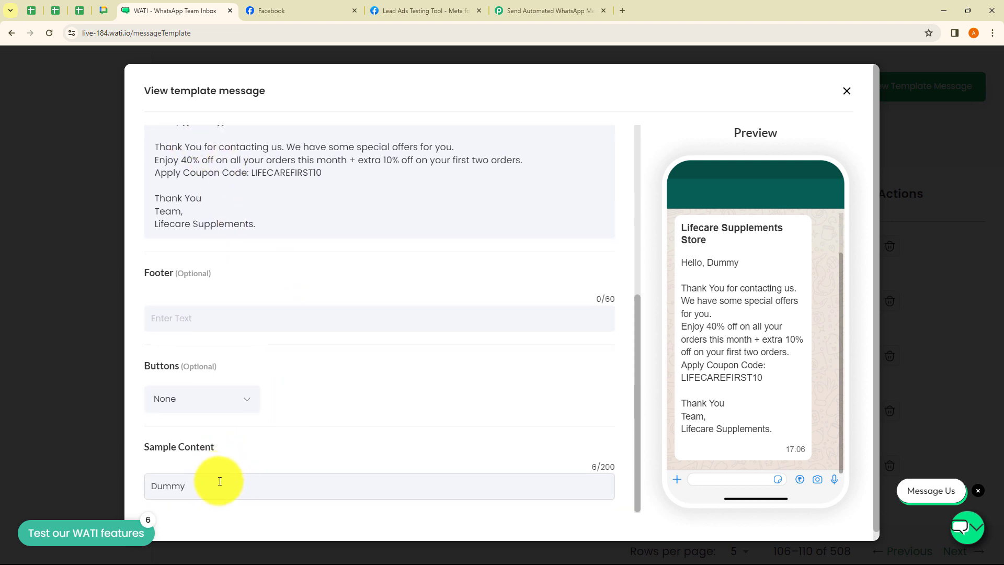
pyautogui.scroll(4, 393, 369)
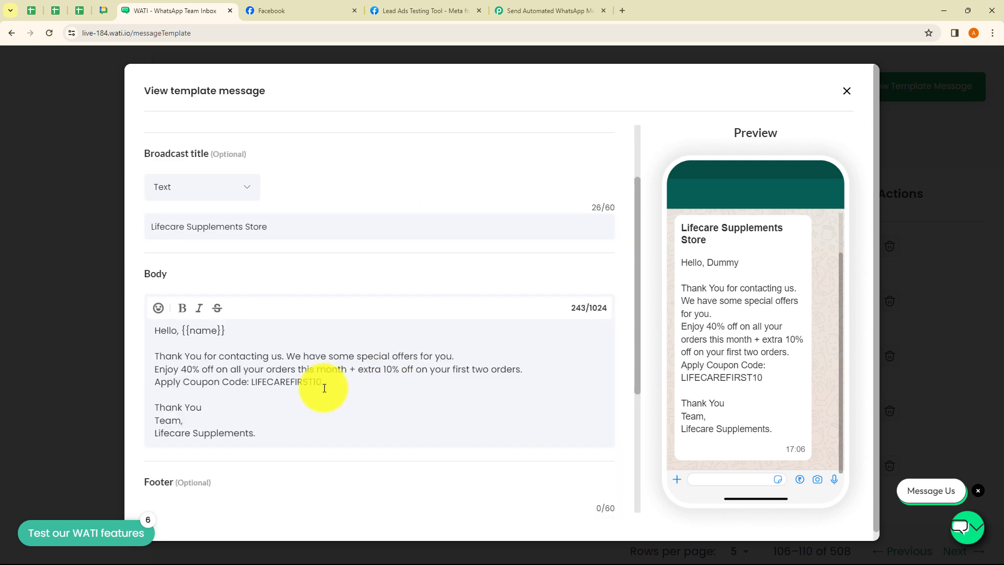
# - Copy the title from the template preview in WATI and set the Pabbly Connect action's broadcast name to Lifecare Supplements Store
pyautogui.click(542, 16)
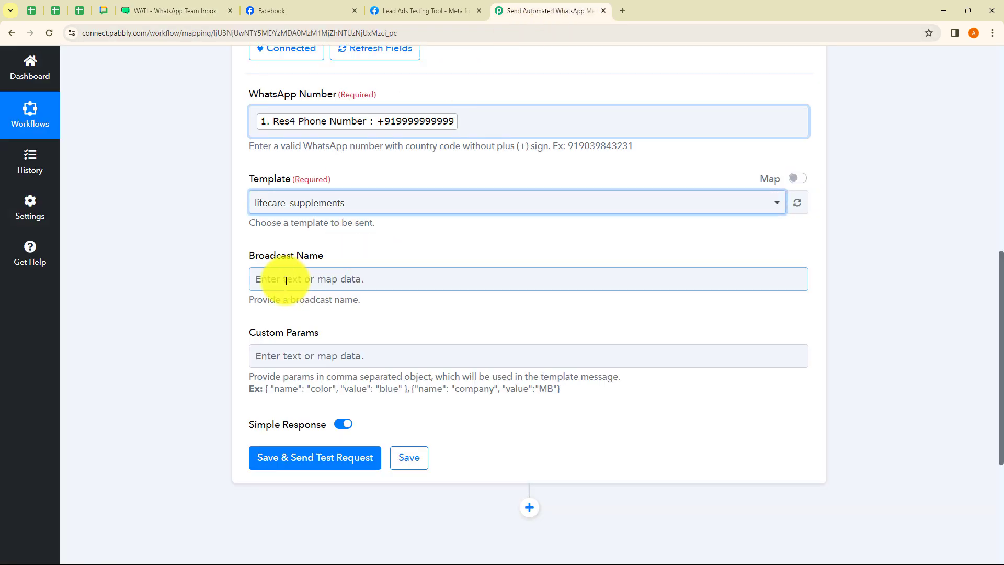
pyautogui.click(169, 12)
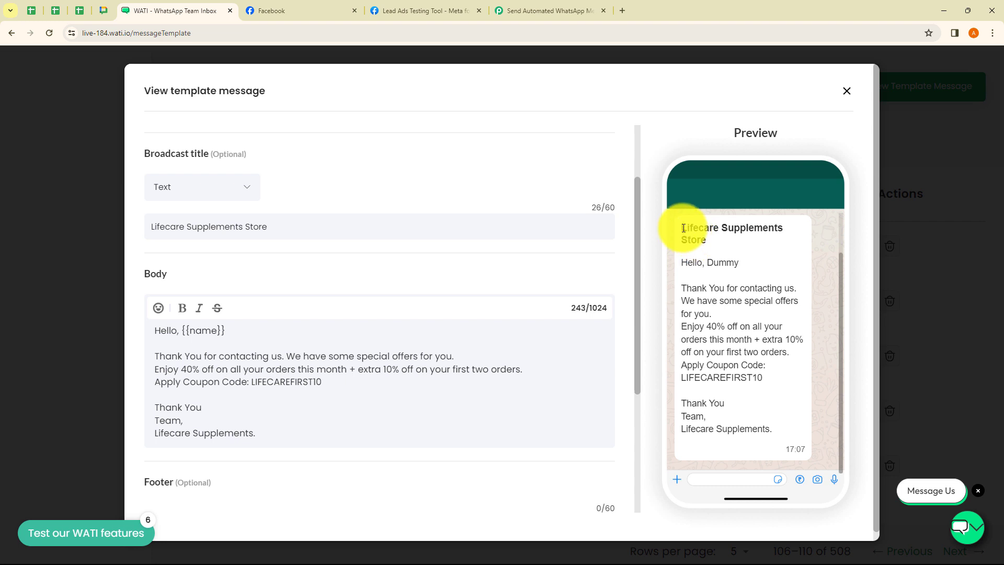
pyautogui.moveTo(681, 228); pyautogui.dragTo(701, 240)
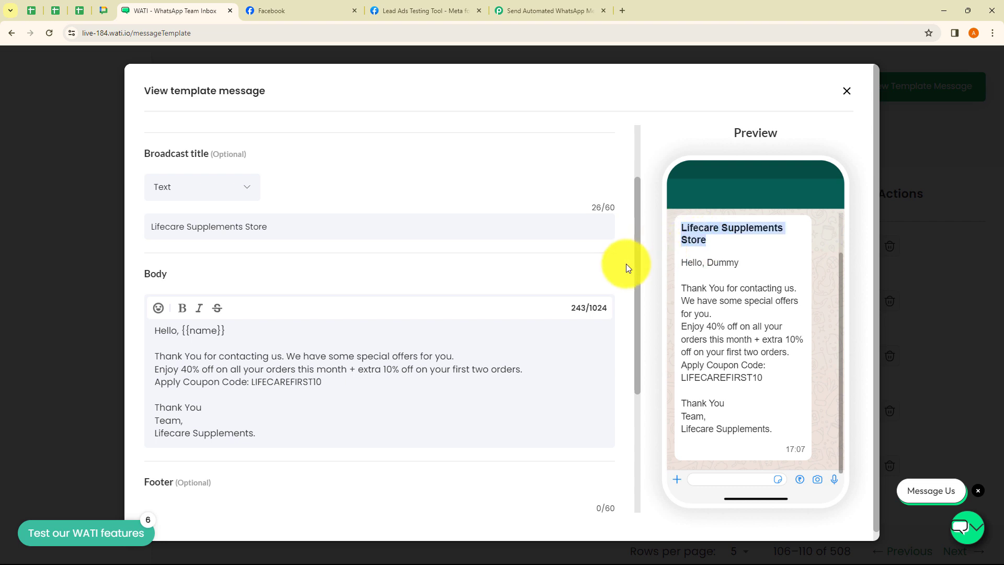
pyautogui.click(571, 180)
pyautogui.click(535, 21)
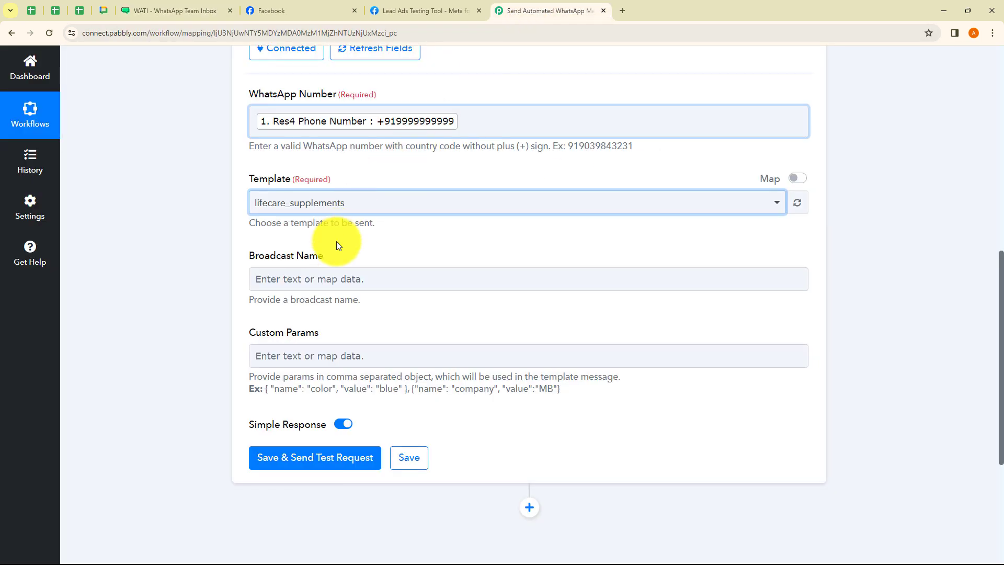
pyautogui.click(291, 279)
pyautogui.hotkey('ctrl', 'v')
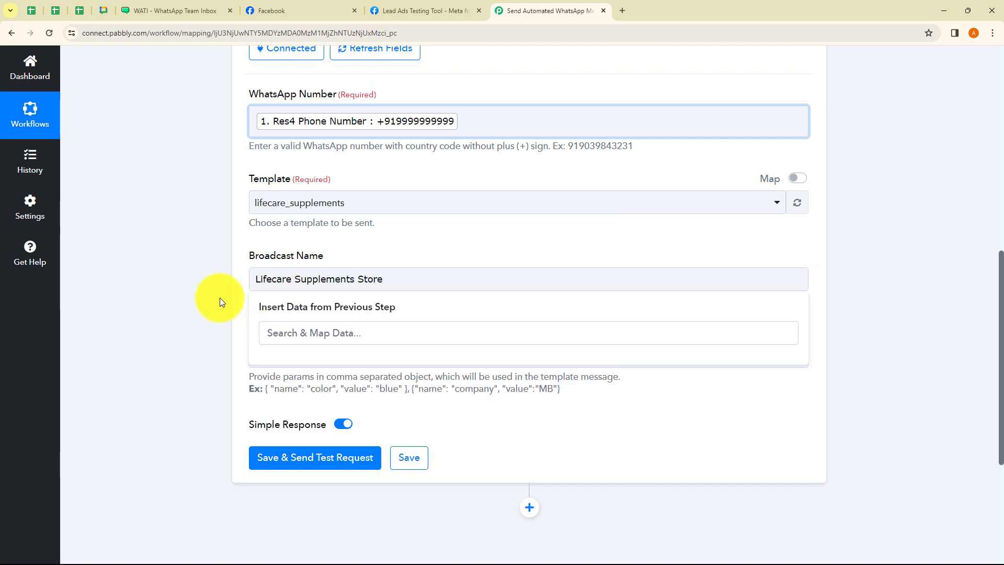
pyautogui.click(220, 297)
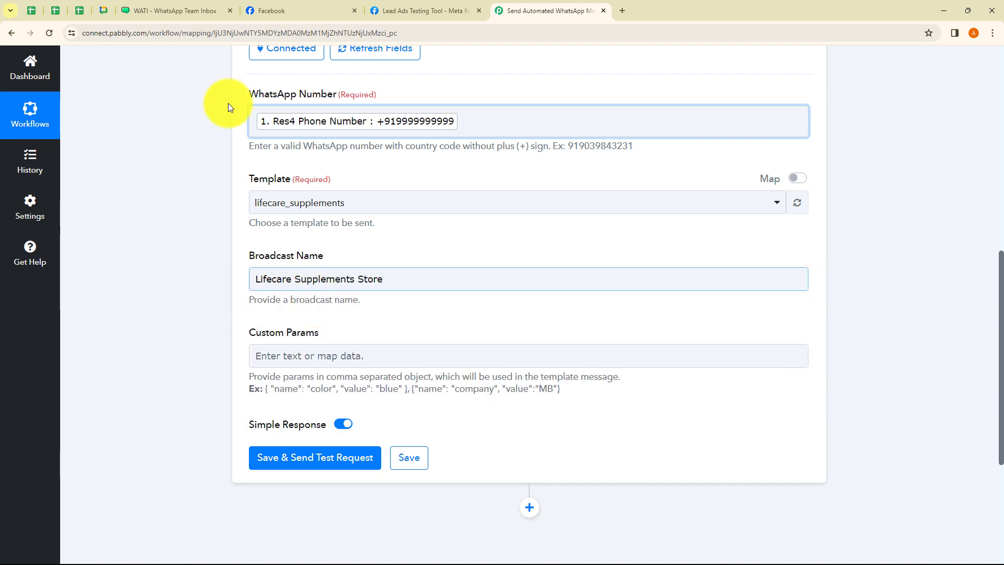
# - Check the template body in WATI, and copy the example object { "name": "color", "value": "blue" } into the Pabbly Connect action's custom params
pyautogui.click(200, 10)
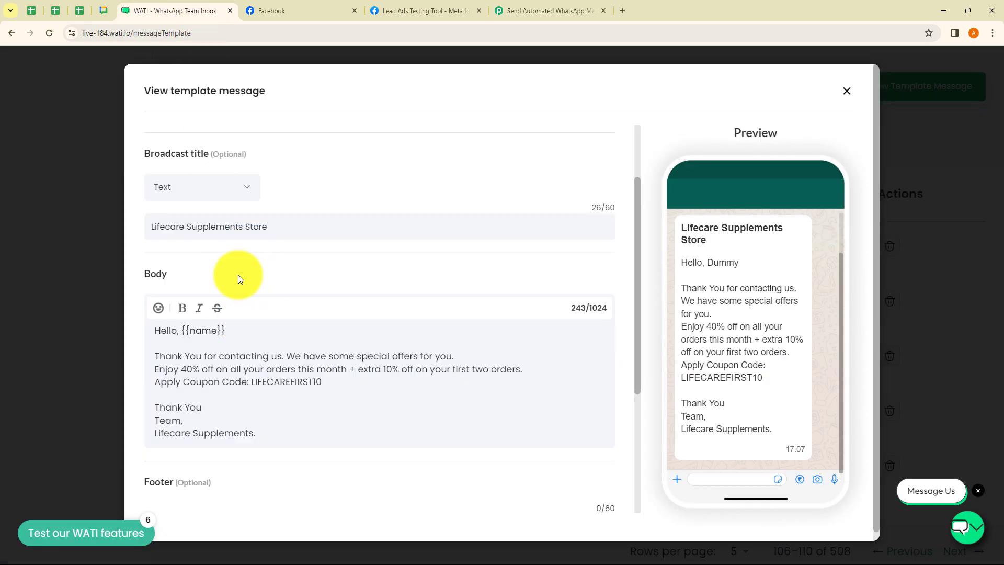
pyautogui.click(532, 11)
pyautogui.click(308, 358)
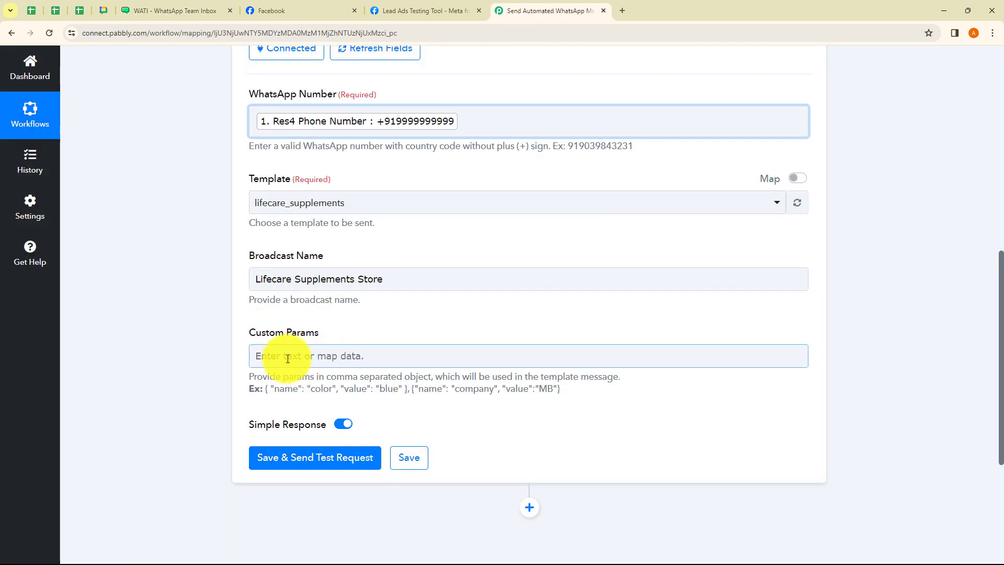
pyautogui.click(190, 353)
pyautogui.moveTo(265, 389); pyautogui.dragTo(408, 390)
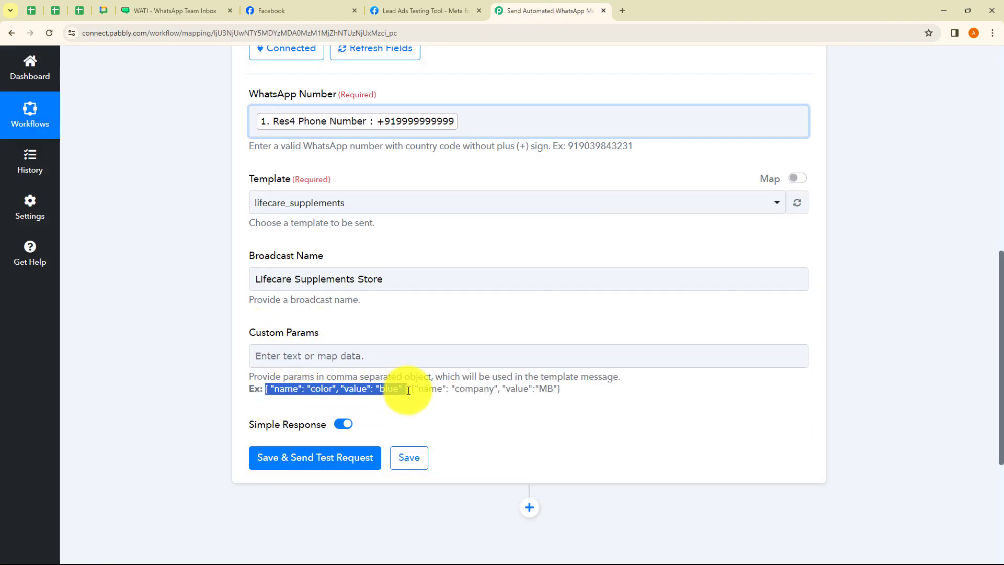
pyautogui.hotkey('ctrl', 'c')
pyautogui.click(320, 355)
pyautogui.hotkey('ctrl', 'v')
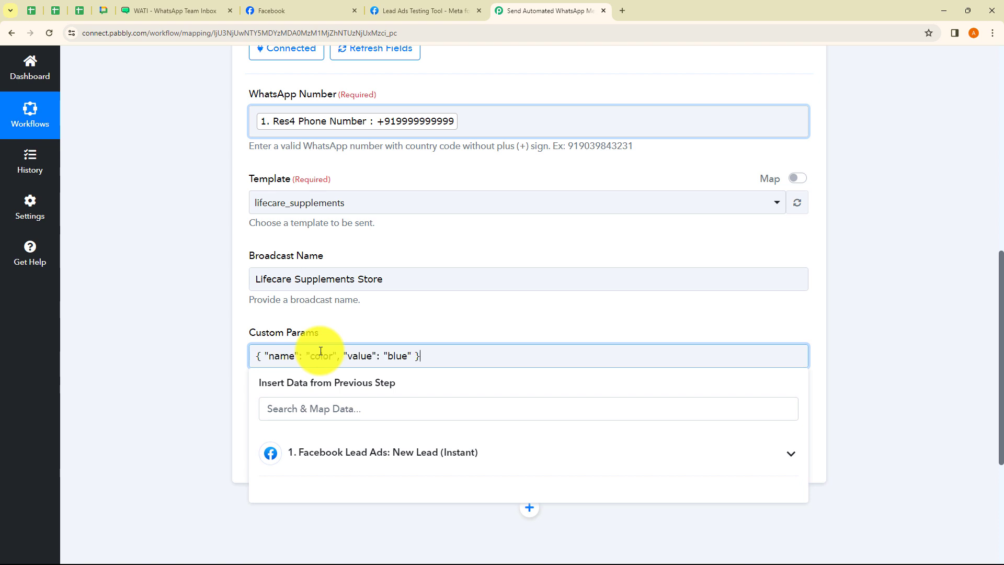
# - Change the custom parameter's name to "name" and map its value to the full name from the Facebook lead
pyautogui.click(216, 360)
pyautogui.moveTo(333, 360); pyautogui.dragTo(311, 359)
pyautogui.press('BackSpace')
pyautogui.write('name')
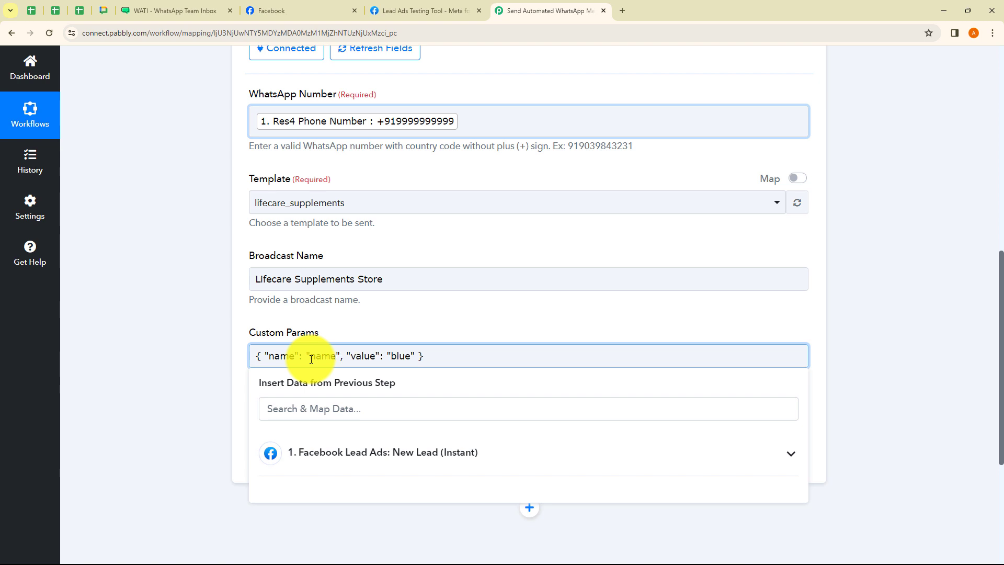
pyautogui.click(174, 347)
pyautogui.moveTo(413, 357); pyautogui.dragTo(395, 359)
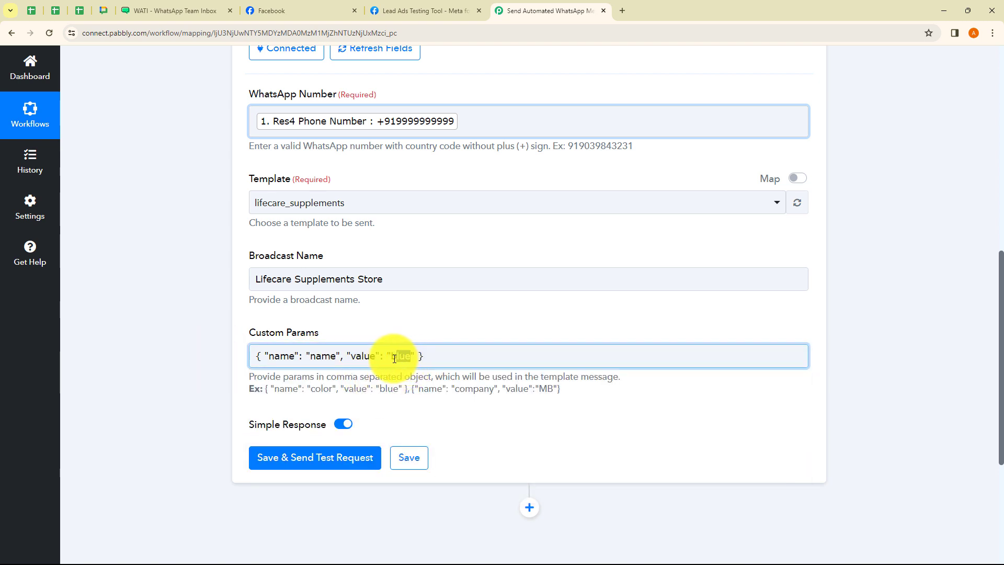
pyautogui.press('BackSpace')
pyautogui.click(391, 460)
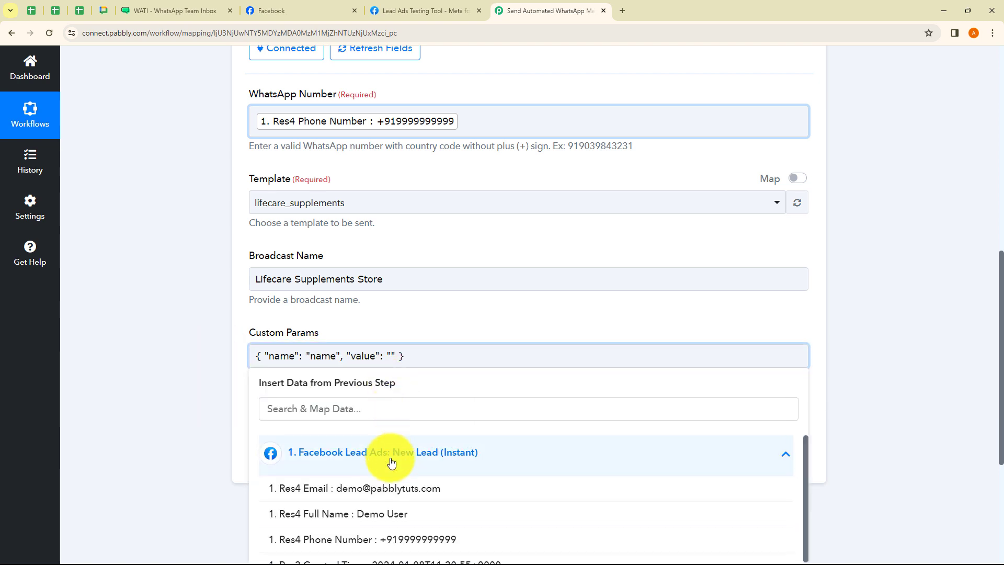
pyautogui.click(381, 513)
pyautogui.click(146, 337)
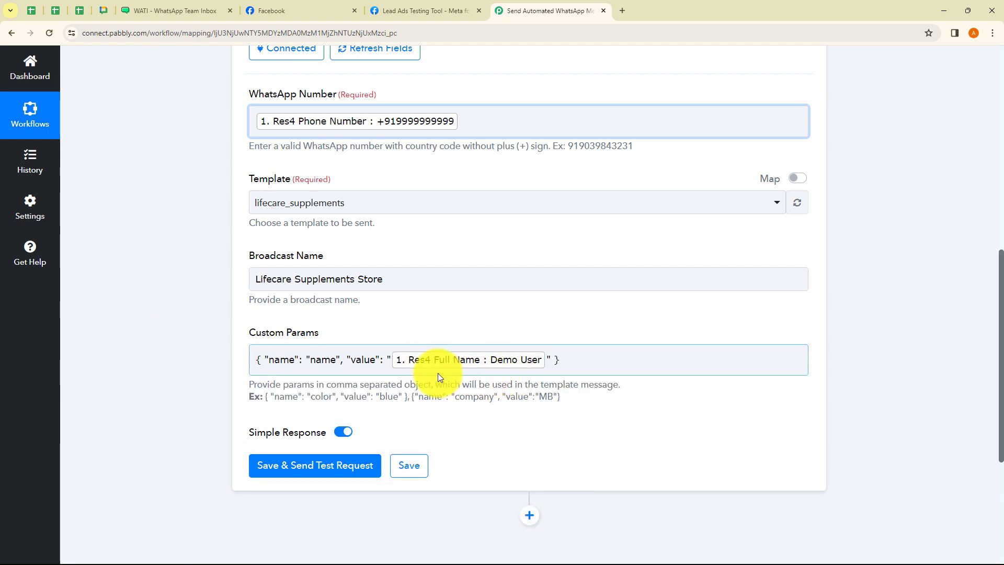
# - Save the action with a test request and examine the received template, parameter and contact status values
pyautogui.click(319, 464)
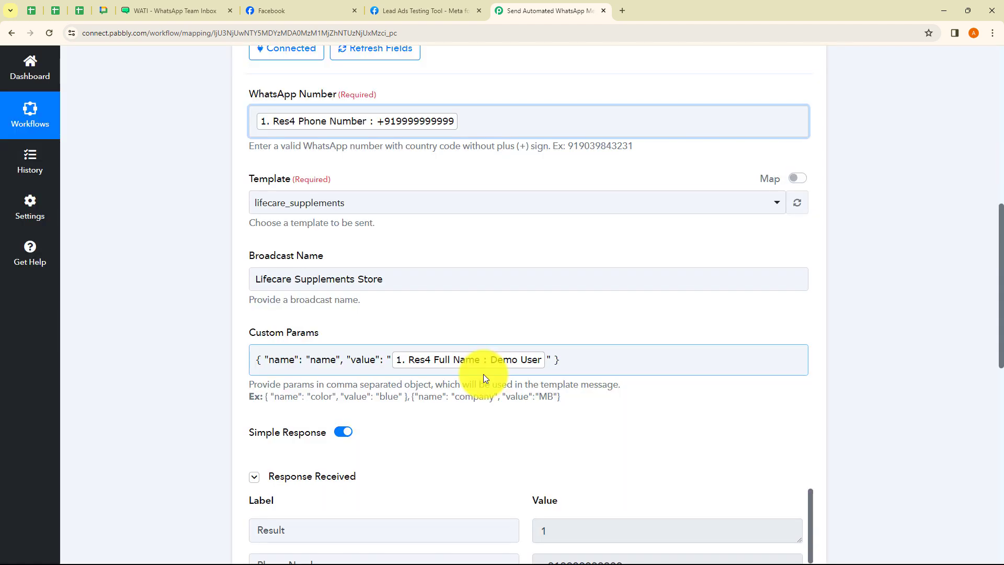
pyautogui.scroll(-5, 483, 375)
pyautogui.scroll(-2, 475, 231)
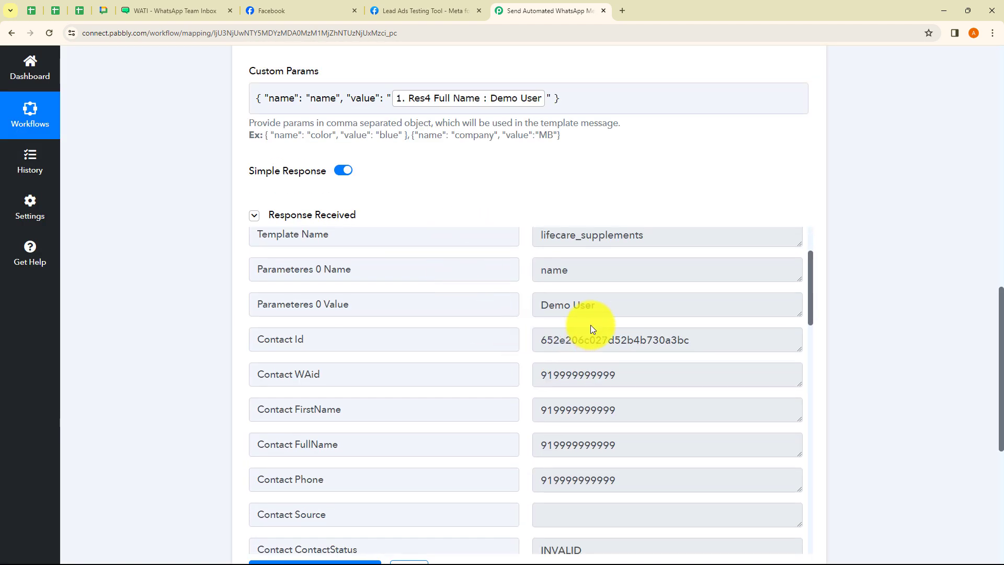
pyautogui.scroll(1, 471, 314)
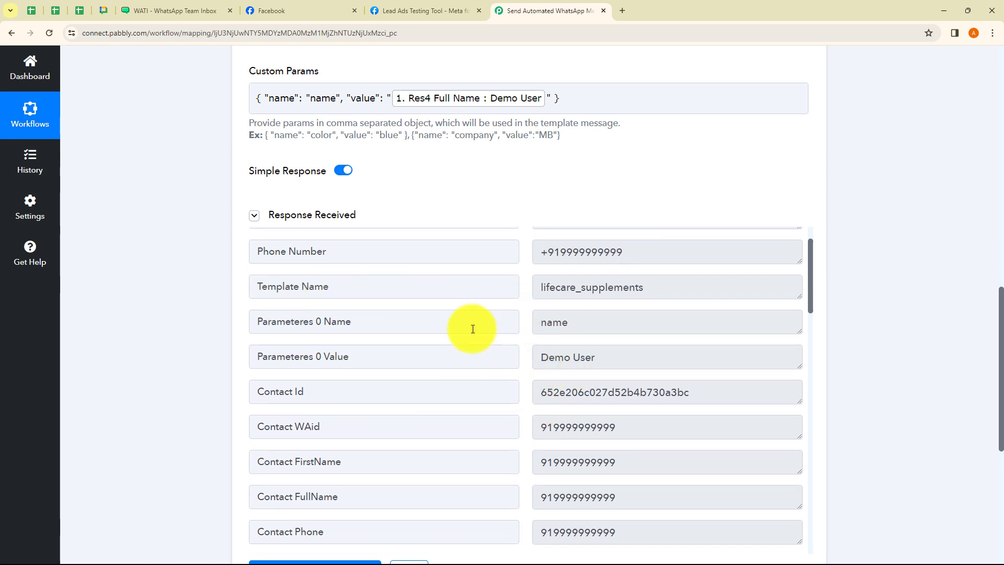
pyautogui.scroll(-1, 575, 392)
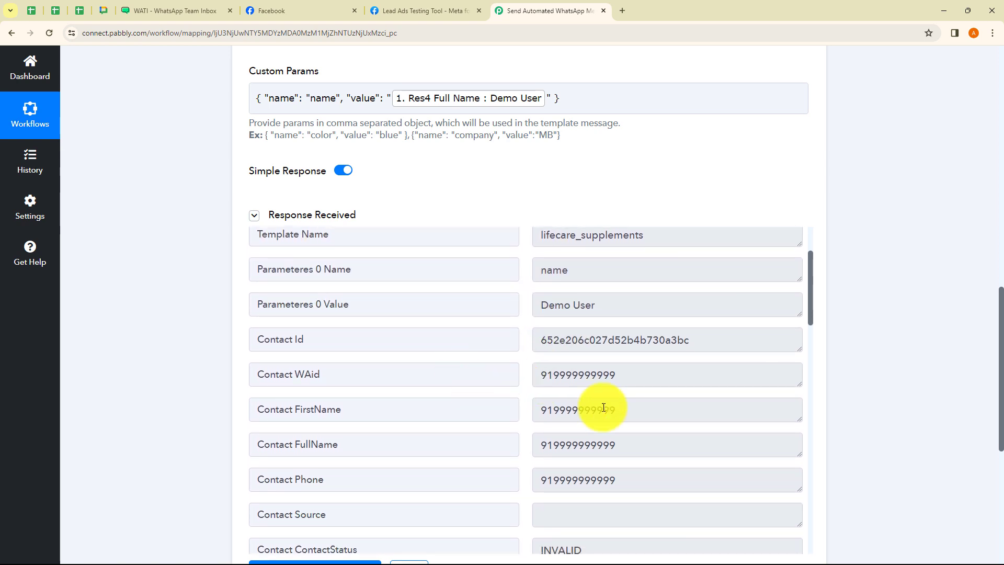
pyautogui.scroll(-5, 628, 413)
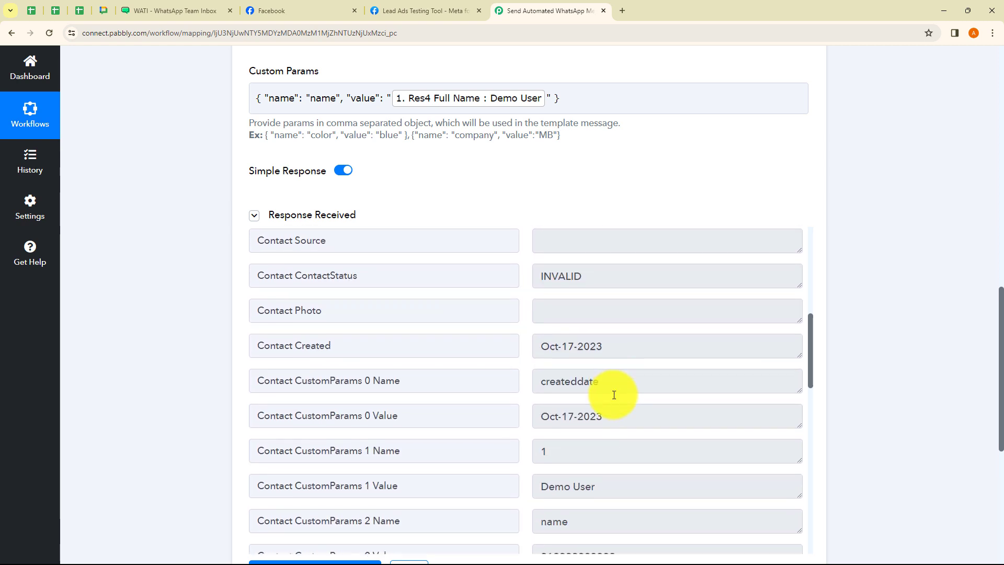
pyautogui.scroll(-3, 614, 394)
pyautogui.scroll(1, 612, 433)
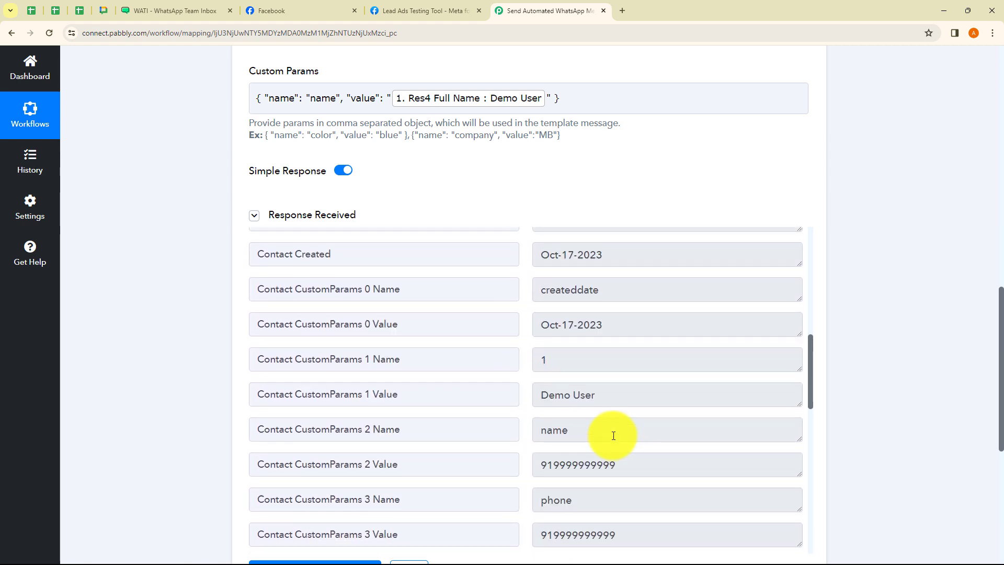
pyautogui.scroll(4, 613, 435)
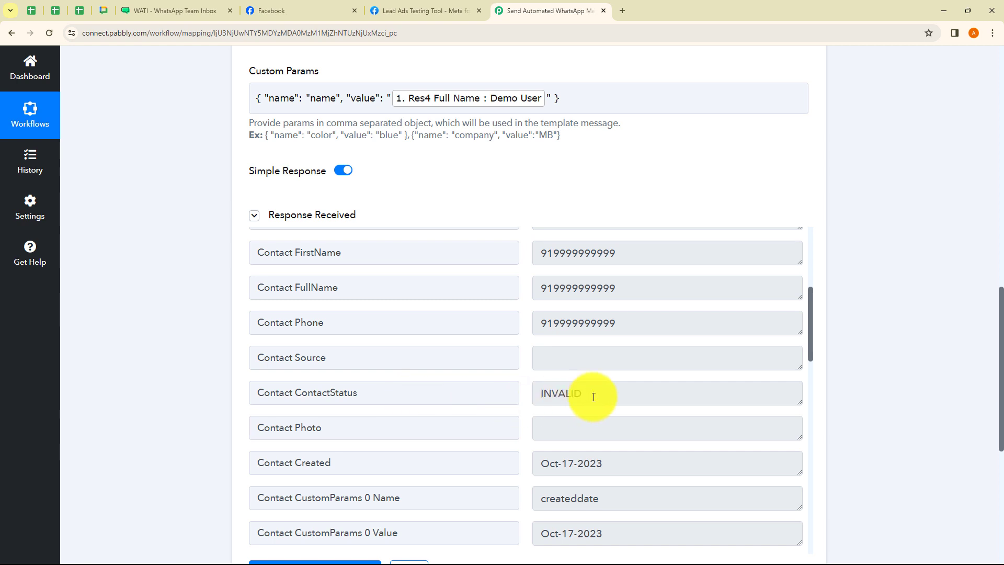
pyautogui.moveTo(594, 397); pyautogui.dragTo(518, 394)
pyautogui.click(634, 394)
pyautogui.scroll(5, 622, 391)
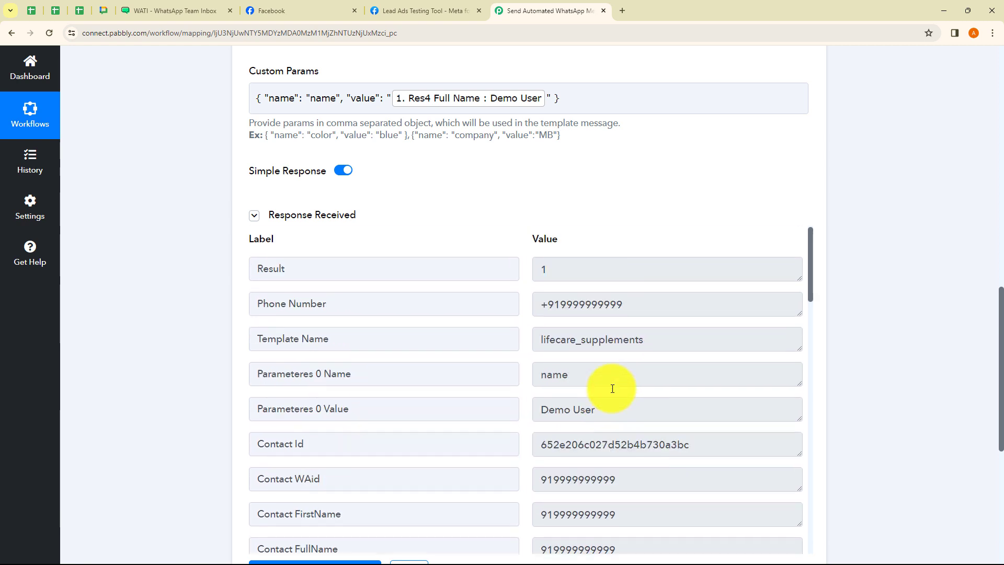
pyautogui.scroll(6, 612, 388)
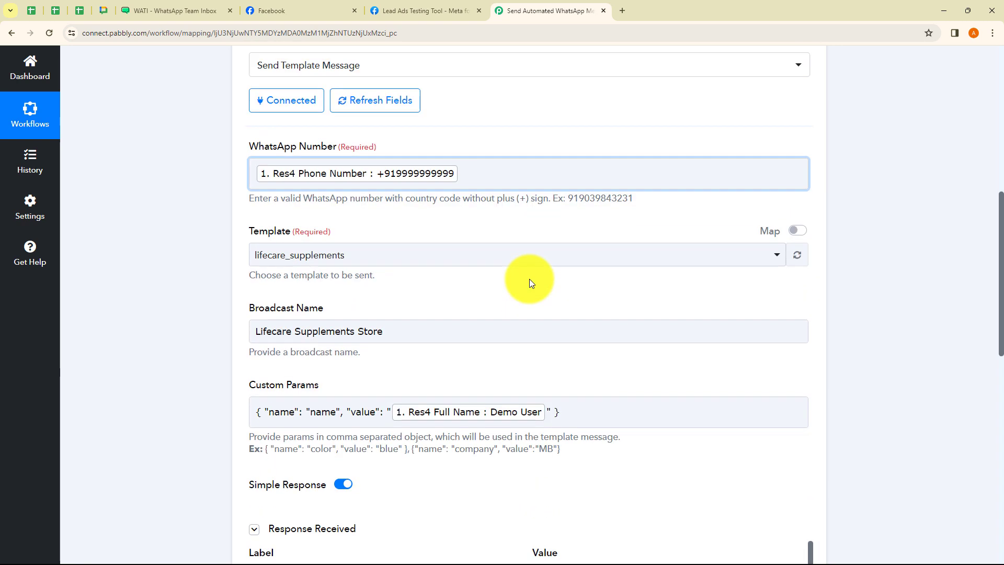
# - Replace the mapped WhatsApp number with a pasted phone number, resend the test request and review the response
pyautogui.scroll(1, 529, 278)
pyautogui.click(469, 227)
pyautogui.press('BackSpace')
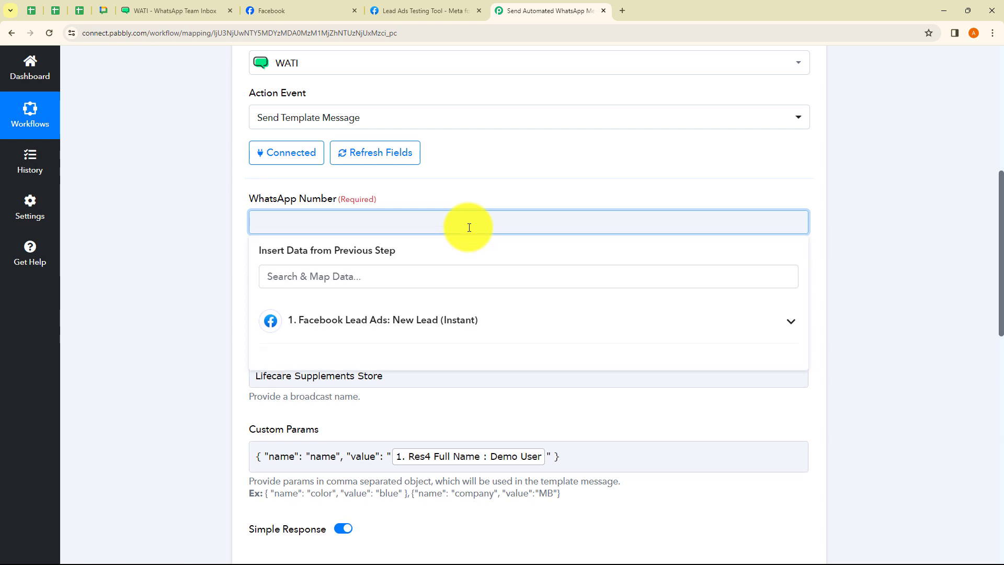
pyautogui.hotkey('ctrl', 'v')
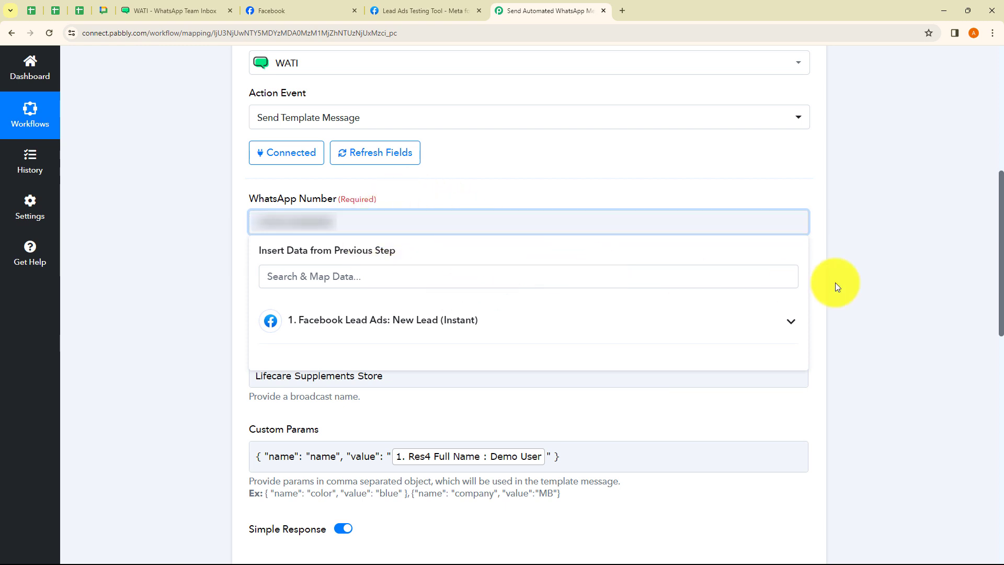
pyautogui.scroll(-9, 867, 277)
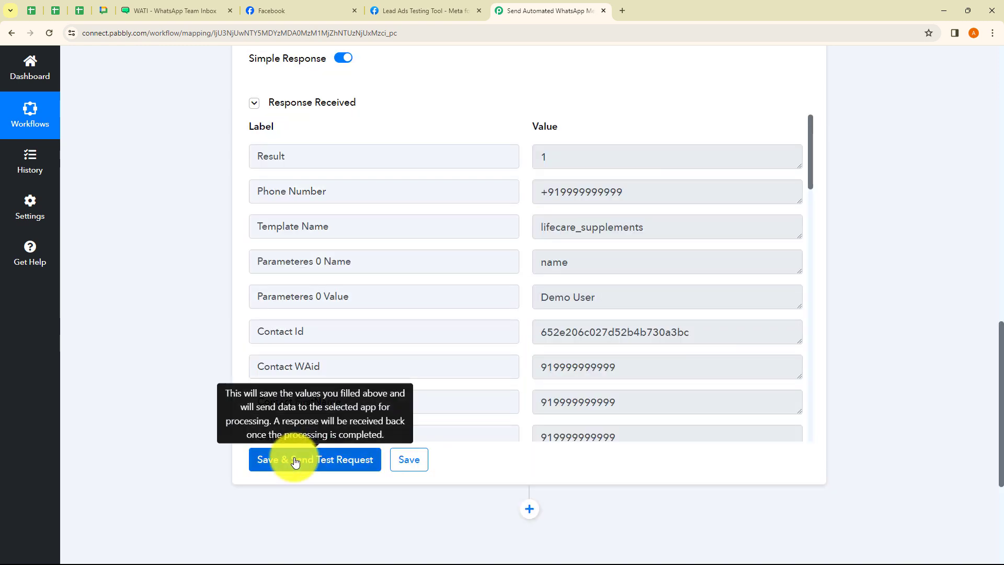
pyautogui.click(295, 460)
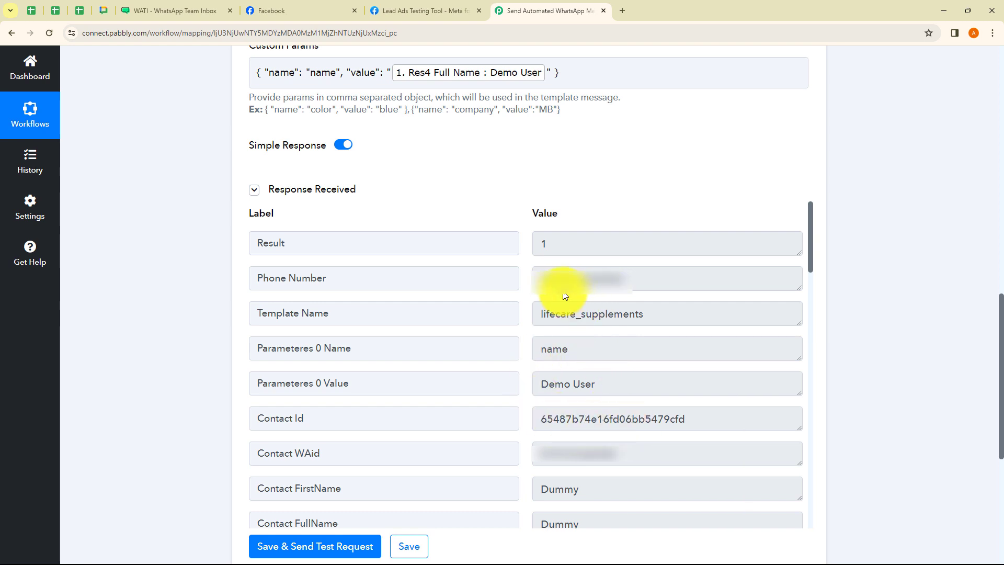
pyautogui.moveTo(809, 266); pyautogui.dragTo(811, 340)
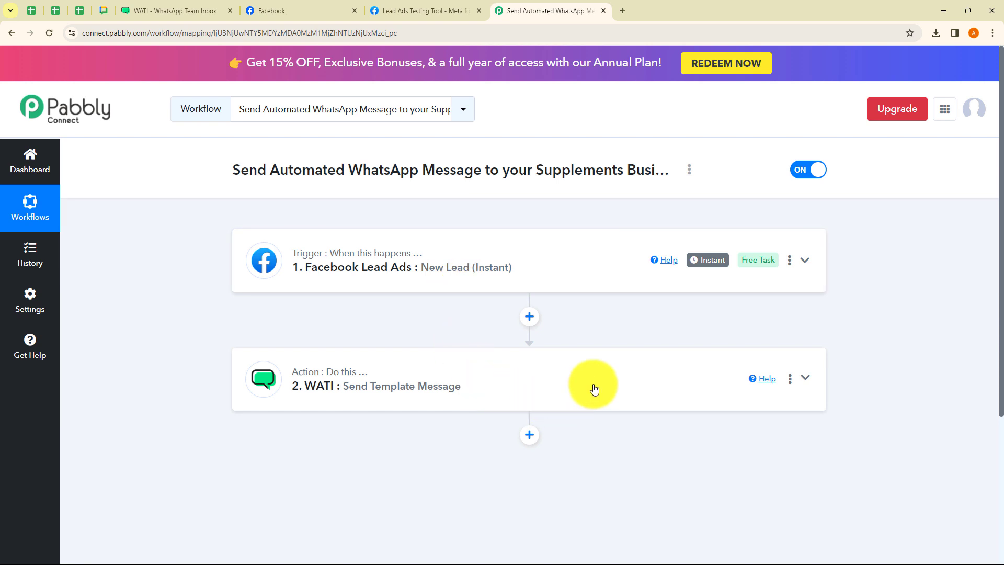
# - View the workflow's share link, select it in full and close the sharing dialog
pyautogui.click(690, 173)
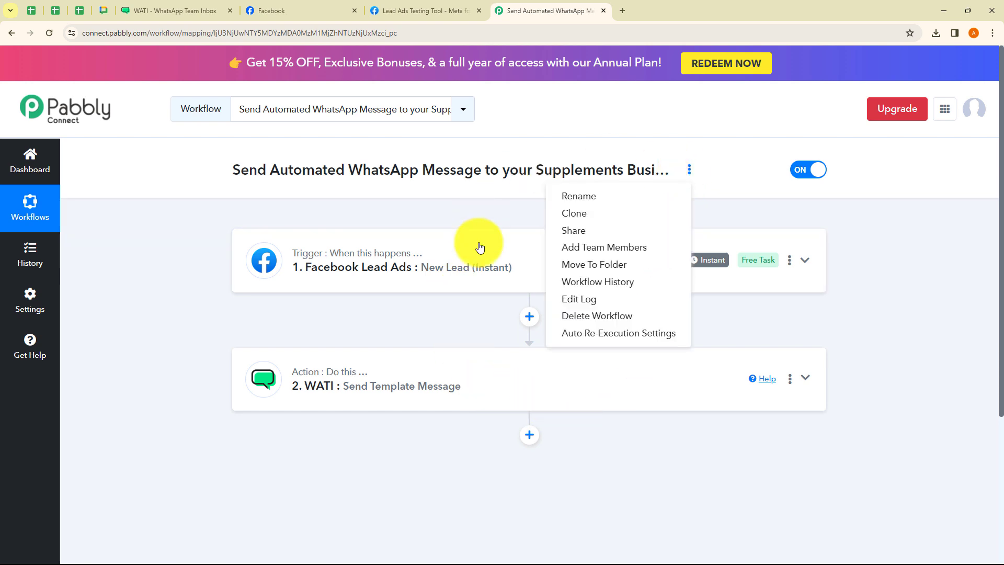
pyautogui.click(601, 238)
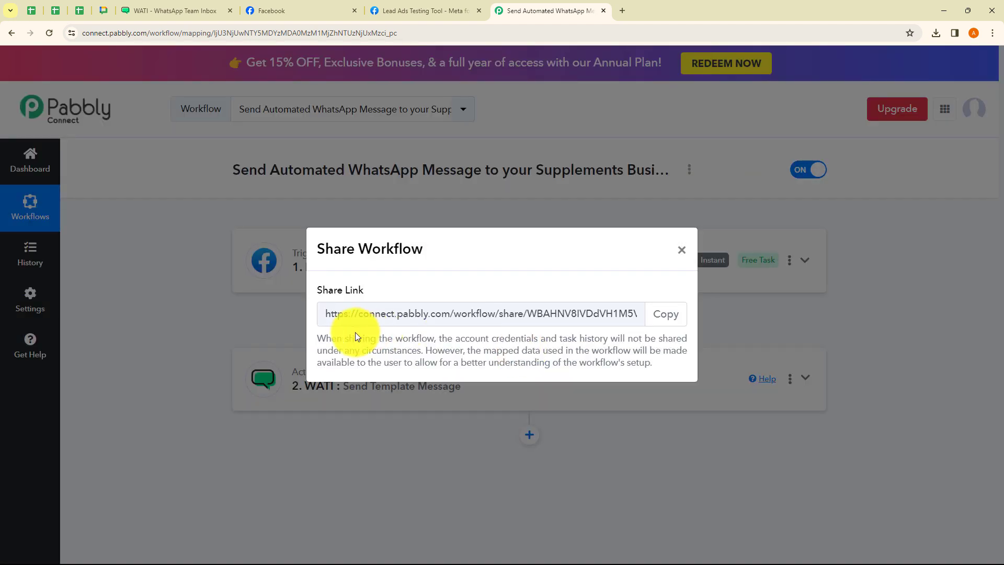
pyautogui.moveTo(369, 313); pyautogui.dragTo(634, 303)
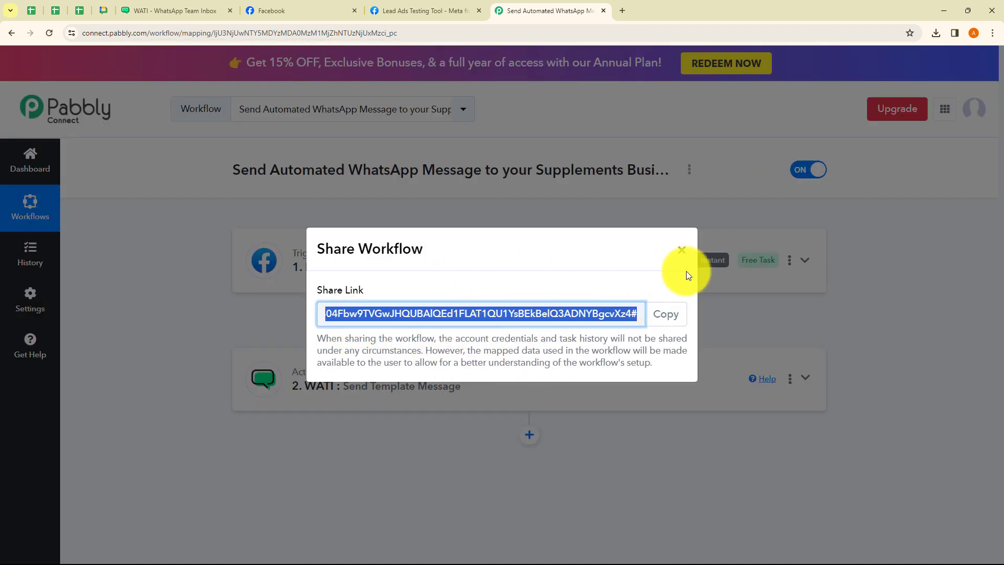
pyautogui.click(682, 250)
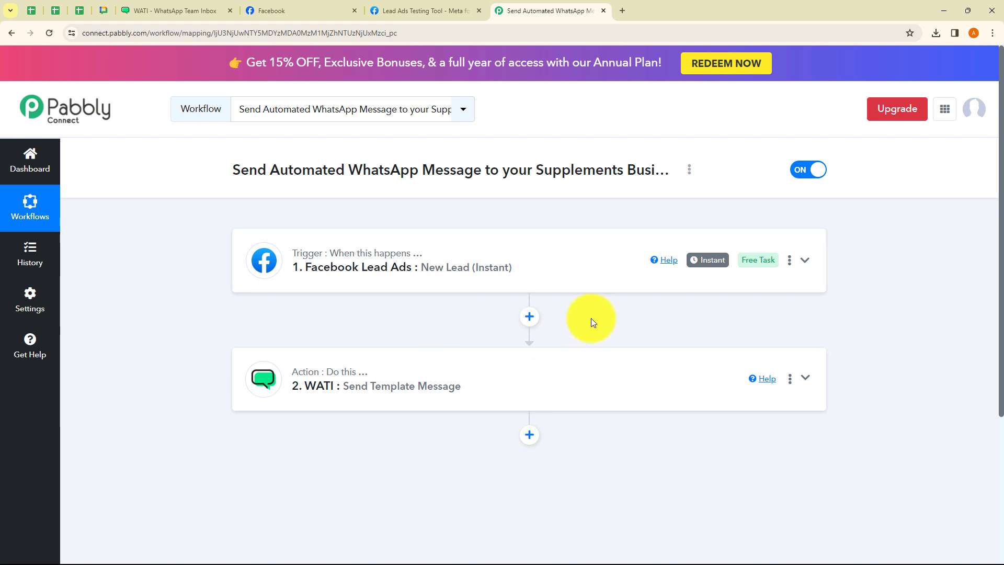